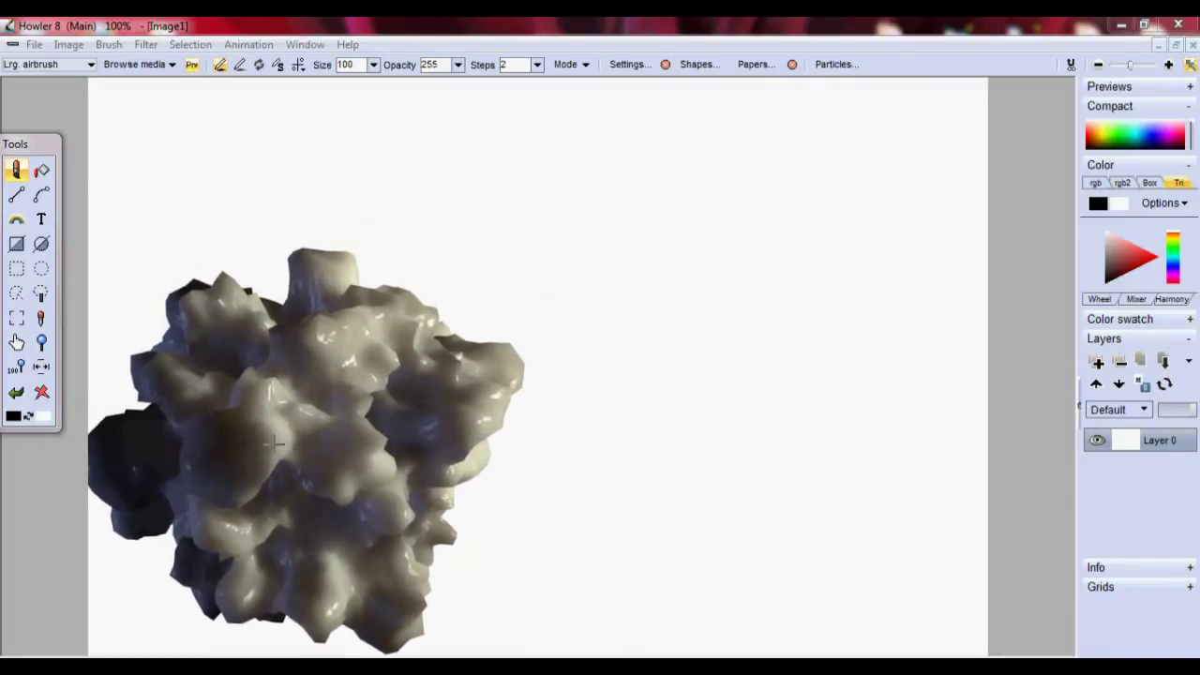
# Paint a dark stroke, clear the Howler 8 canvas, then stamp one rock at the upper right.
pyautogui.moveTo(308, 452)
pyautogui.mouseDown()
pyautogui.moveTo(750, 216)
pyautogui.moveTo(945, 235)
pyautogui.moveTo(247, 228)
pyautogui.moveTo(241, 281)
pyautogui.moveTo(522, 362)
pyautogui.moveTo(588, 430)
pyautogui.moveTo(891, 412)
pyautogui.moveTo(141, 447)
pyautogui.moveTo(52, 426)
pyautogui.mouseUp()
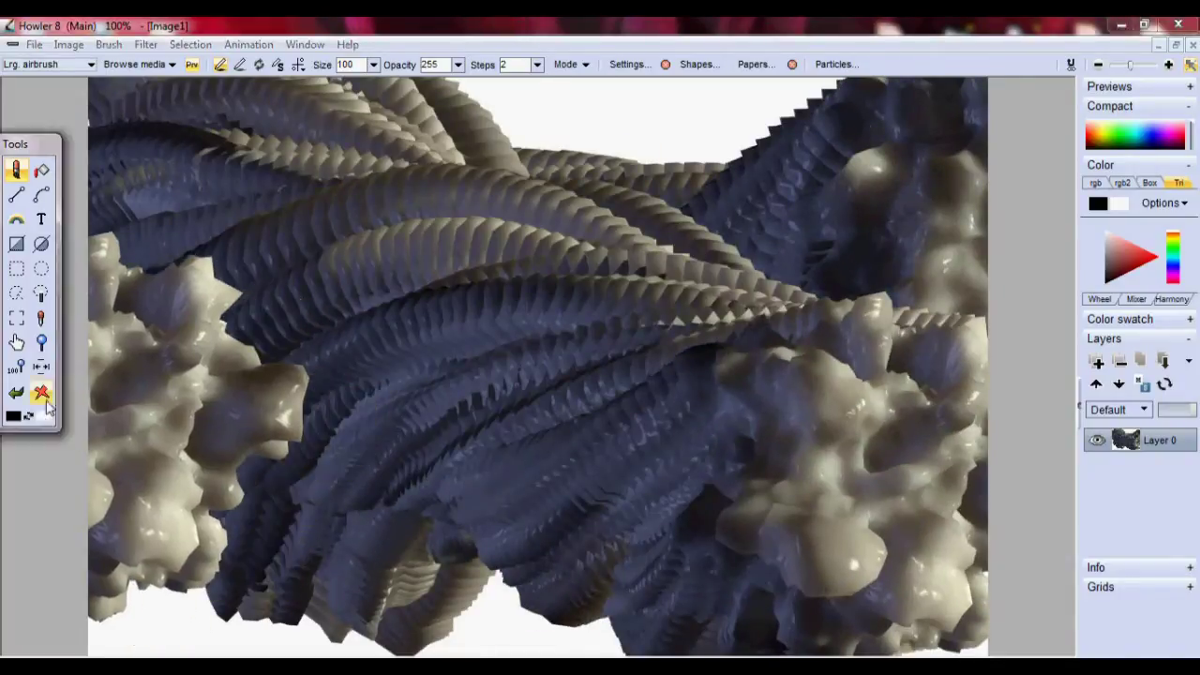
pyautogui.click(41, 392)
pyautogui.moveTo(188, 431)
pyautogui.mouseDown()
pyautogui.moveTo(626, 502)
pyautogui.moveTo(782, 562)
pyautogui.moveTo(559, 408)
pyautogui.moveTo(486, 401)
pyautogui.moveTo(603, 437)
pyautogui.moveTo(310, 310)
pyautogui.moveTo(664, 476)
pyautogui.moveTo(712, 485)
pyautogui.moveTo(1076, 56)
pyautogui.mouseUp()
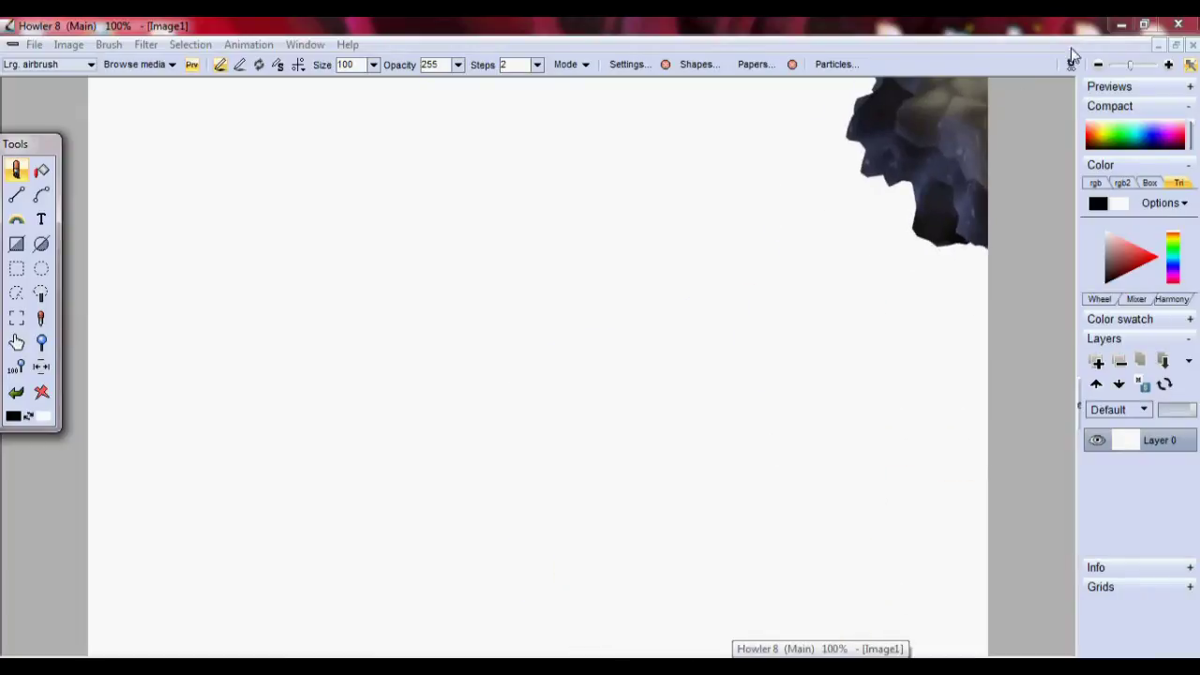
# Minimize Howler 8 and bring up Blender on its default cube, camera and lamp scene.
pyautogui.click(1121, 28)
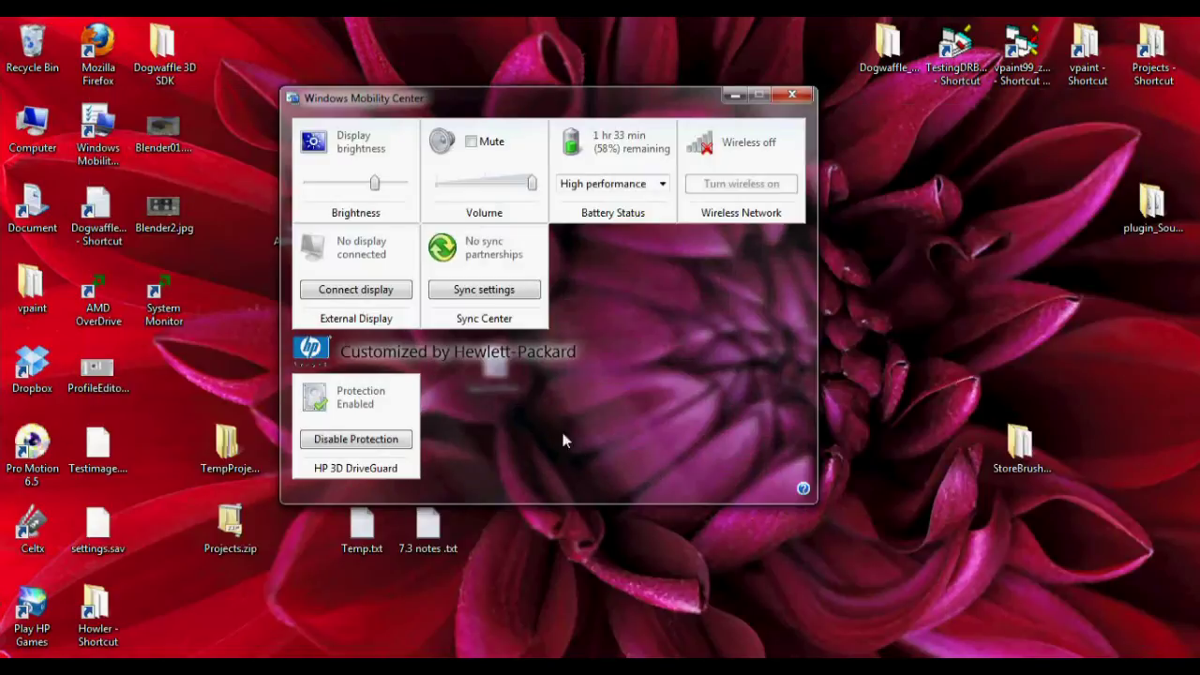
pyautogui.click(582, 668)
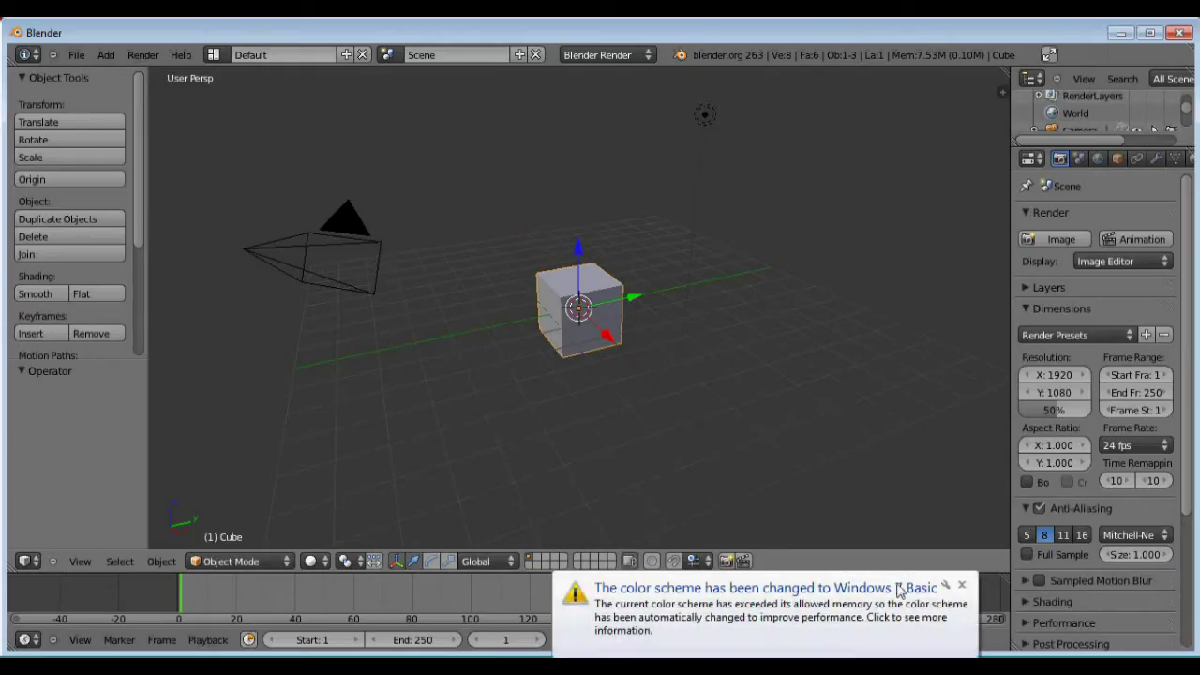
# Dismiss the Windows Basic notice, zoom in on the cube, and make the Outliner taller.
pyautogui.click(953, 587)
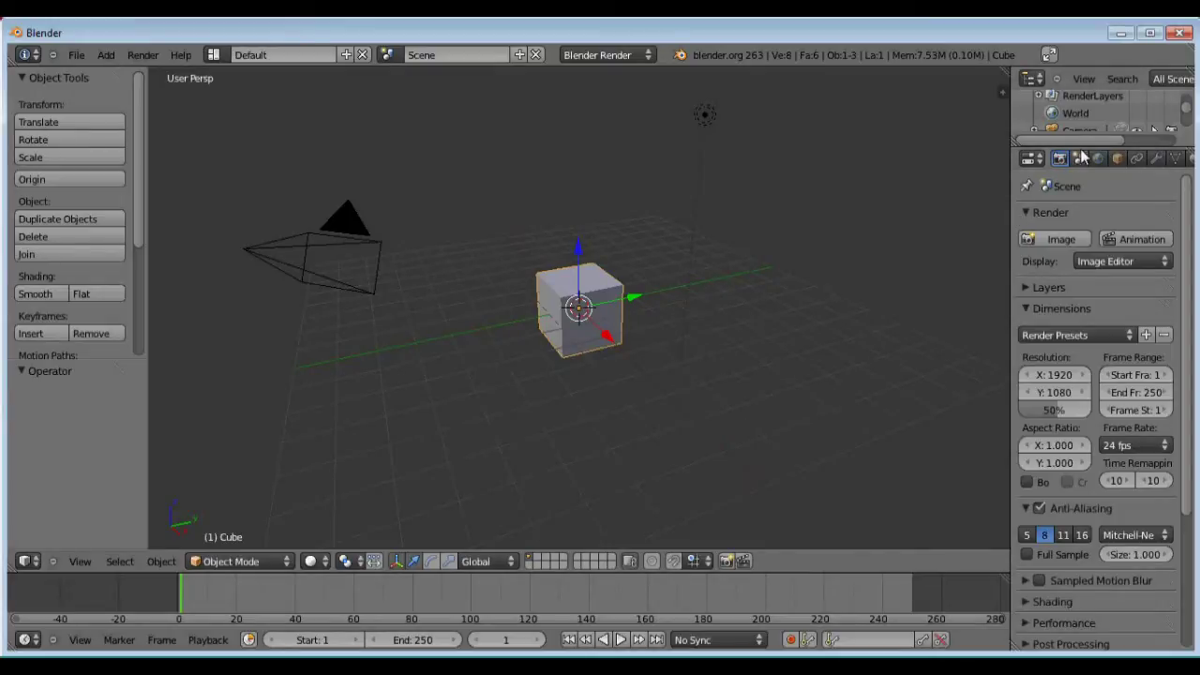
pyautogui.scroll(5, 632, 314)
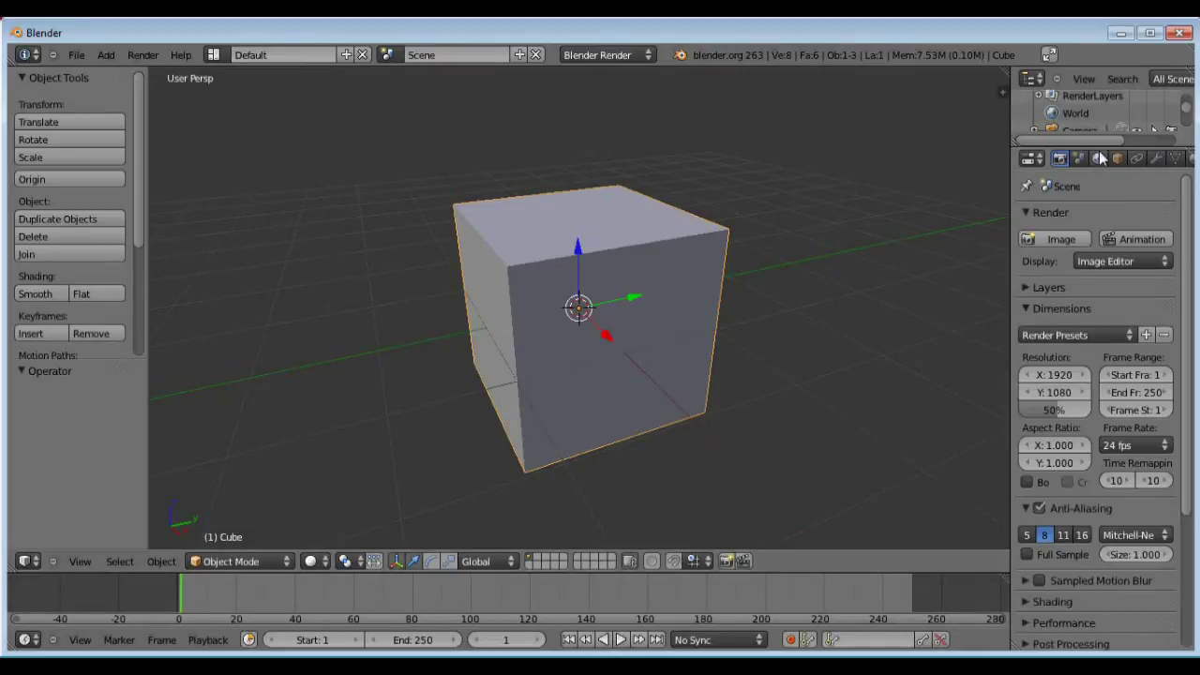
pyautogui.moveTo(1103, 148); pyautogui.dragTo(1110, 268)
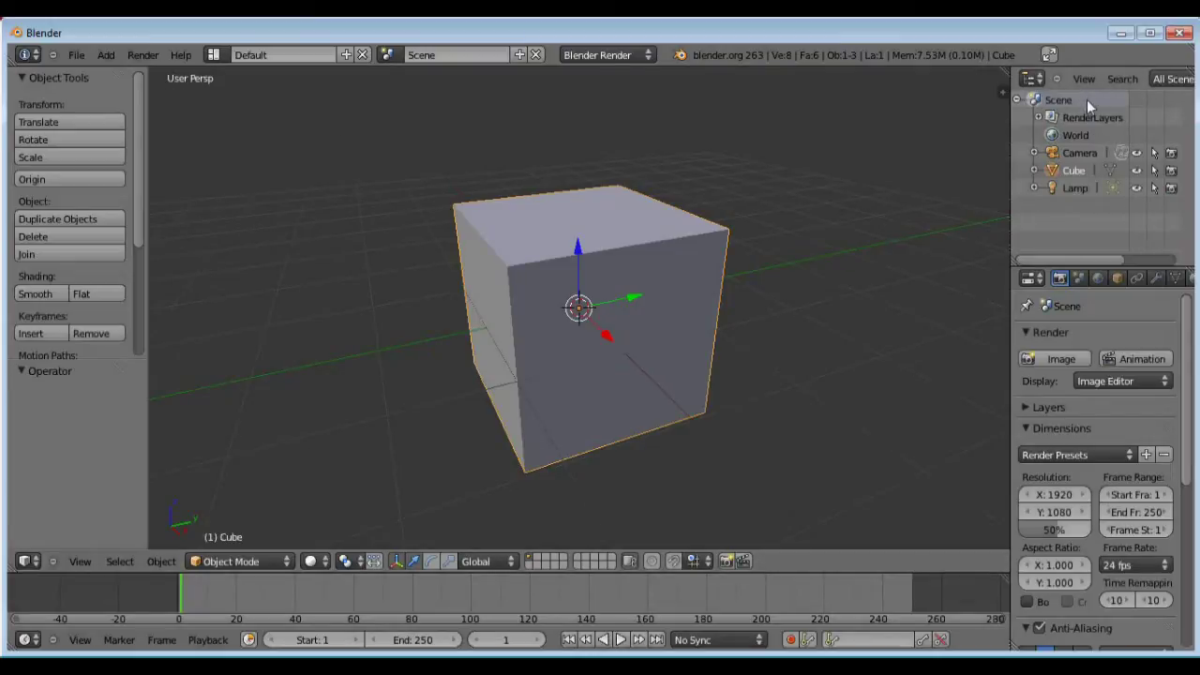
# Expand Cube in the Outliner and put the cube into Edit Mode via its mesh data.
pyautogui.click(1038, 80)
pyautogui.click(1035, 169)
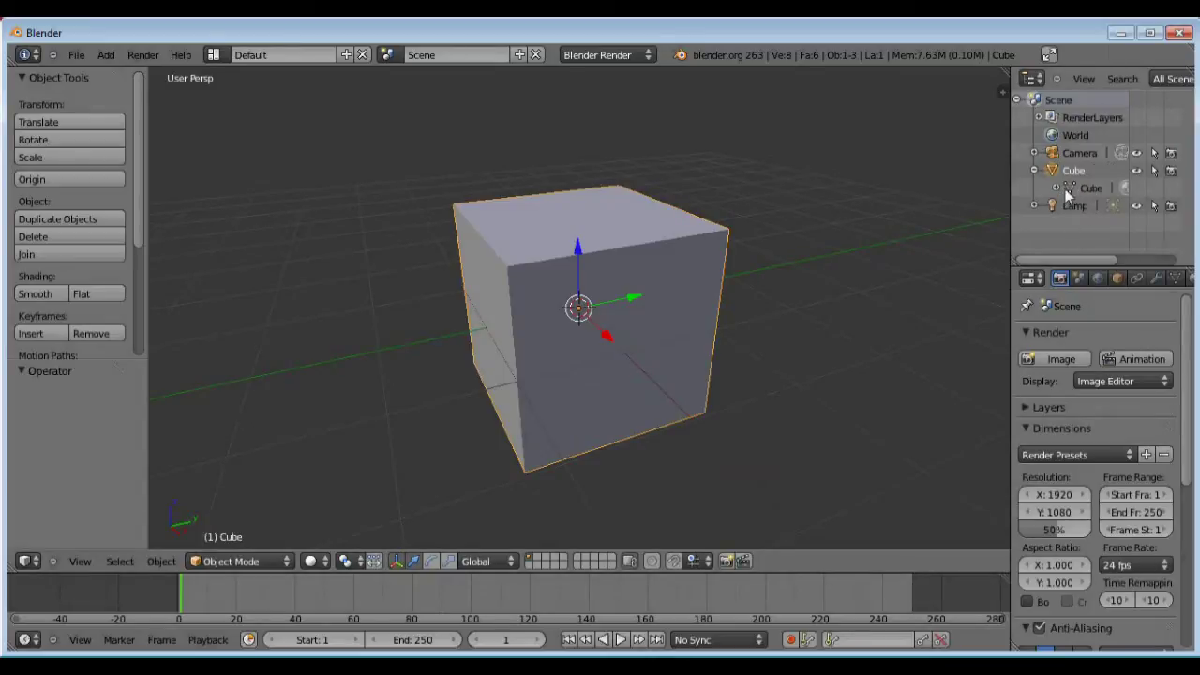
pyautogui.click(1087, 191)
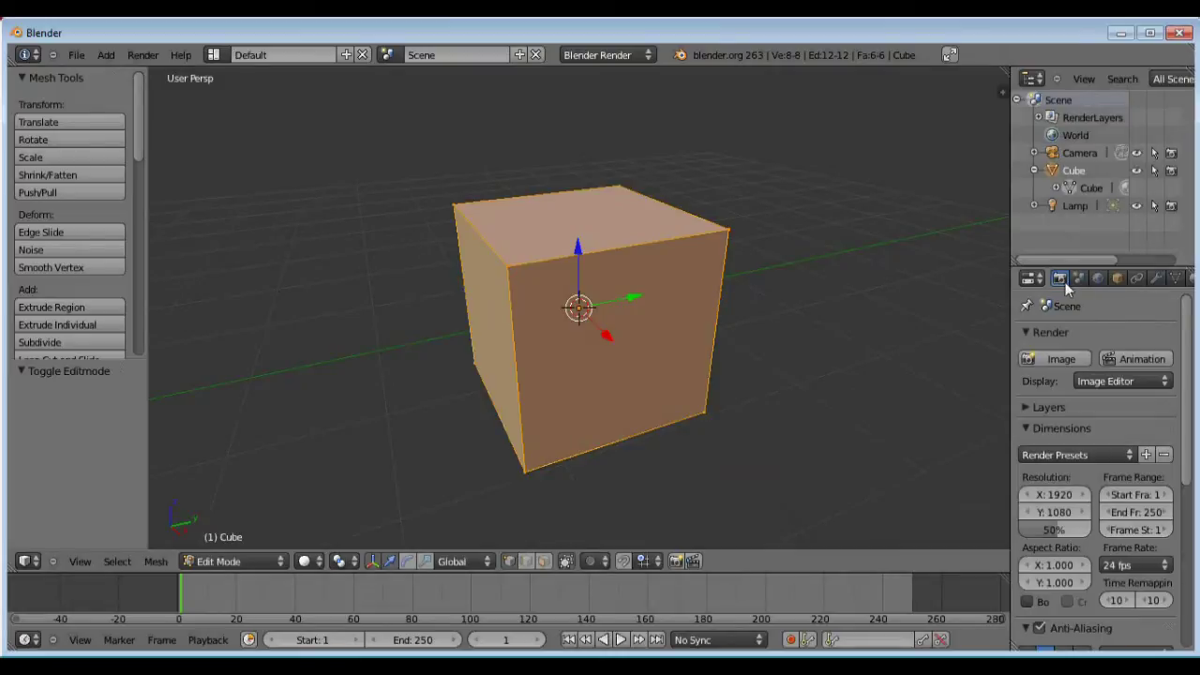
# Enlarge the Outliner, widen the Properties area, and show the cube's modifier settings.
pyautogui.moveTo(1060, 266); pyautogui.dragTo(1063, 240)
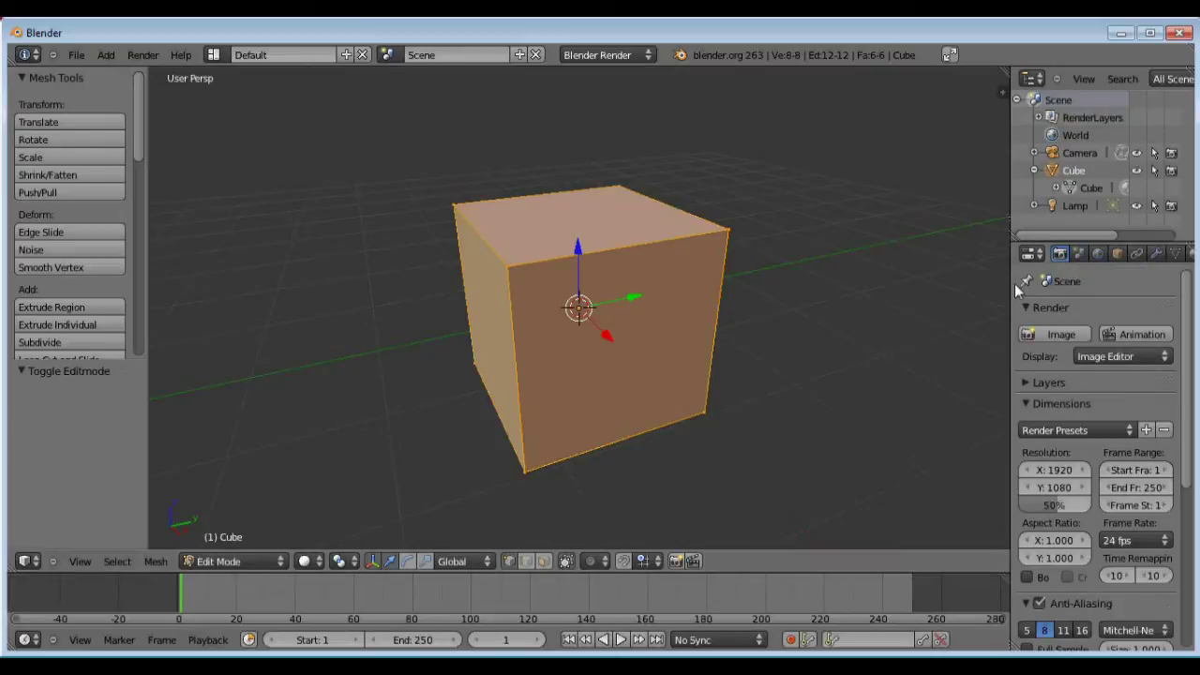
pyautogui.moveTo(1005, 281); pyautogui.dragTo(932, 284)
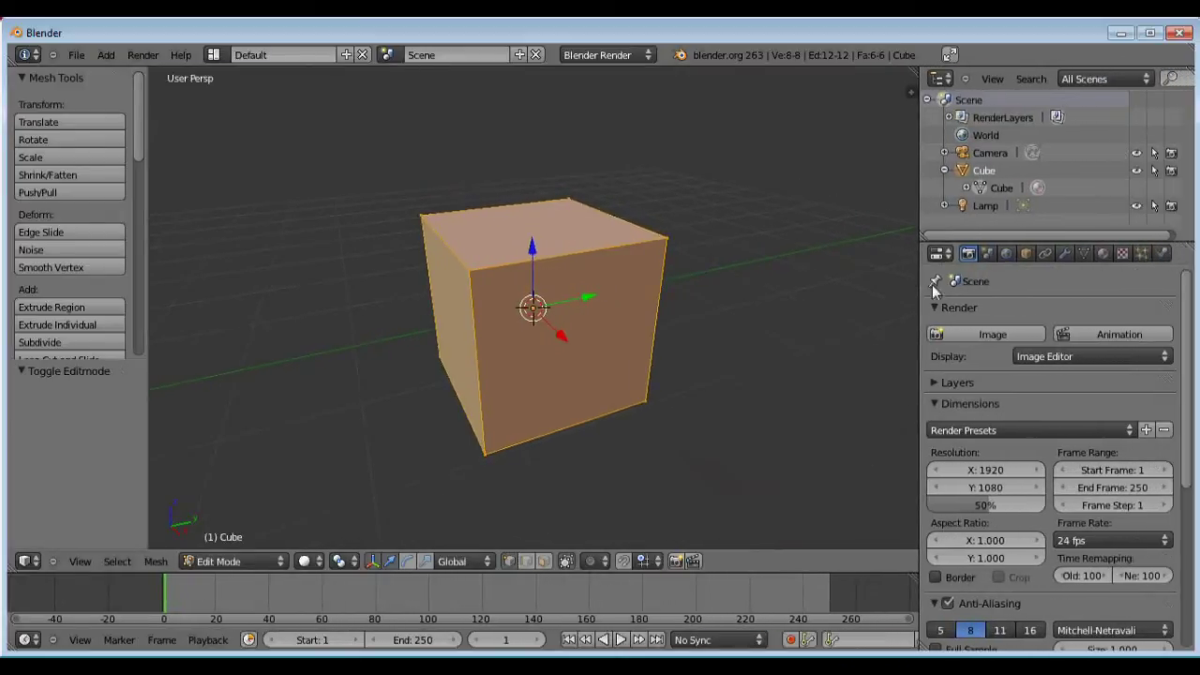
pyautogui.click(1069, 254)
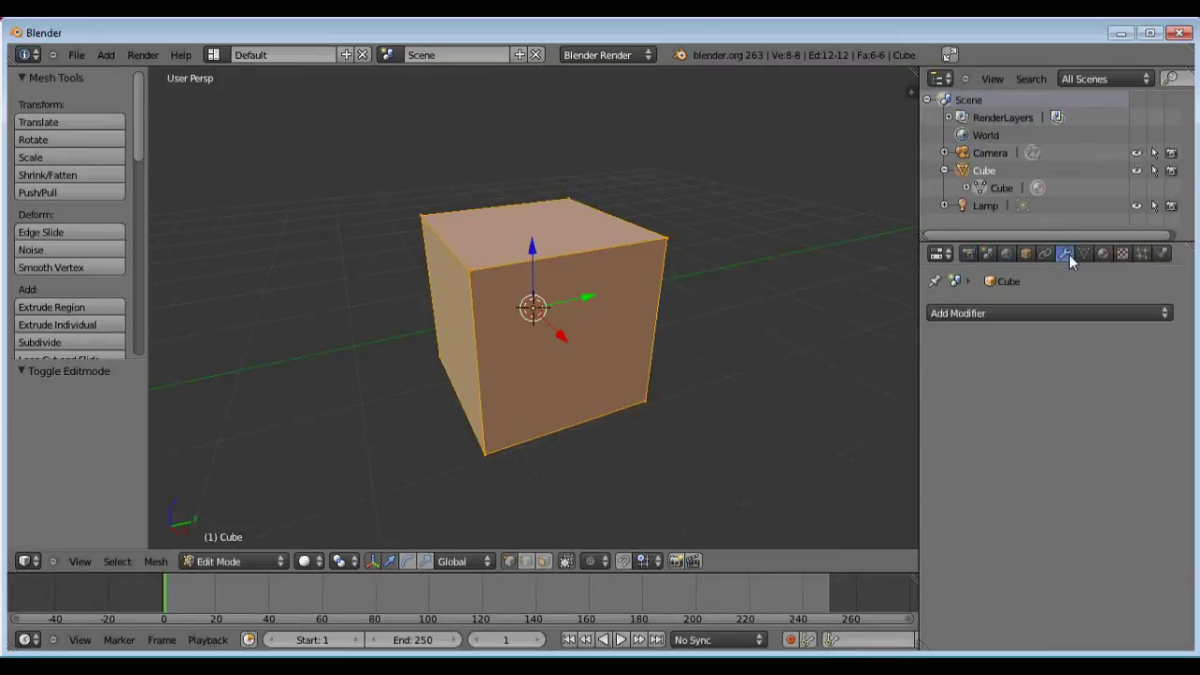
# Add a Subdivision Surface modifier with View and Render levels 4, then collapse its panel.
pyautogui.click(1006, 313)
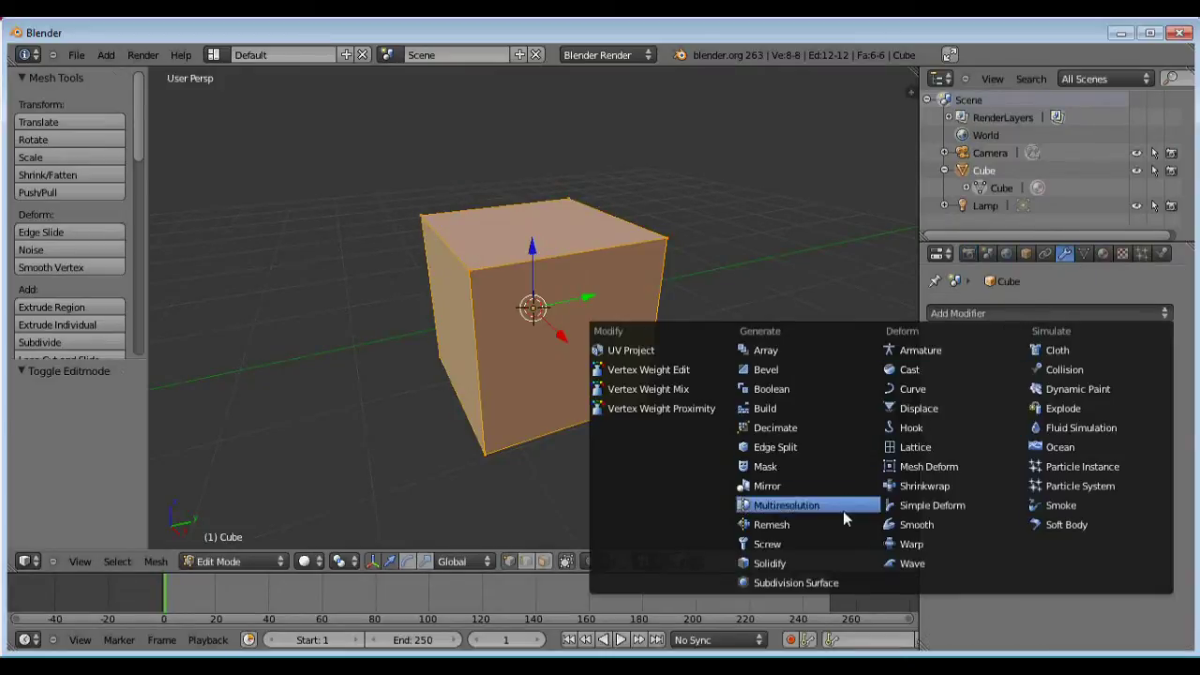
pyautogui.click(813, 584)
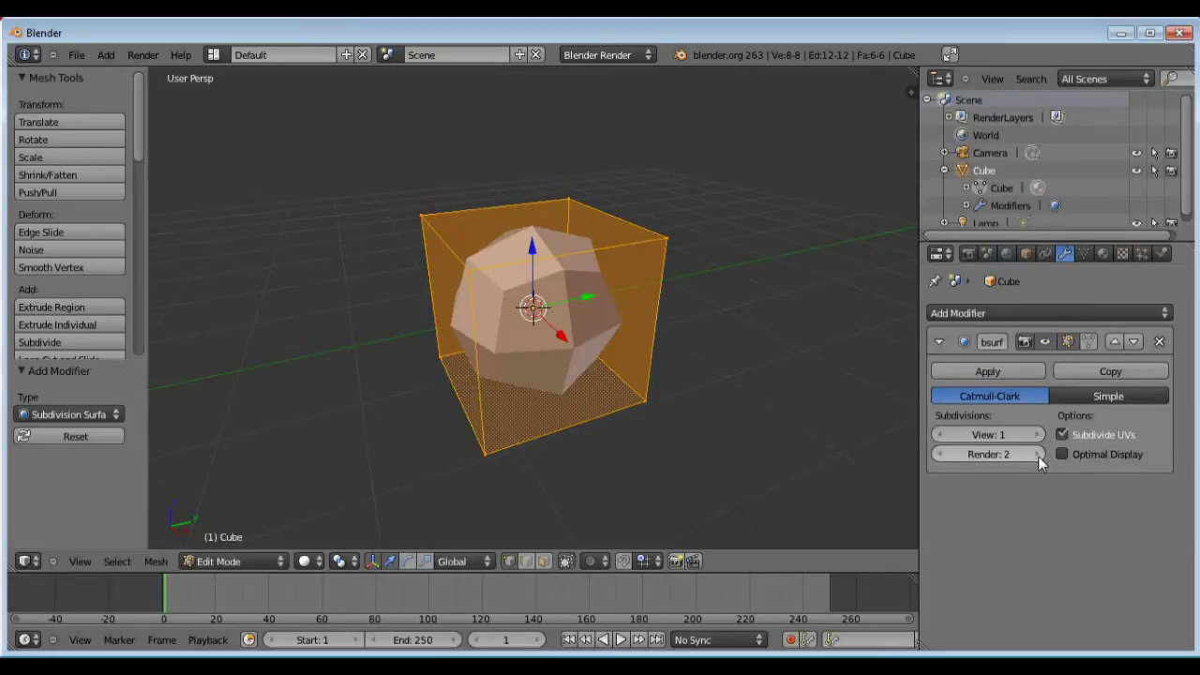
pyautogui.click(1038, 436)
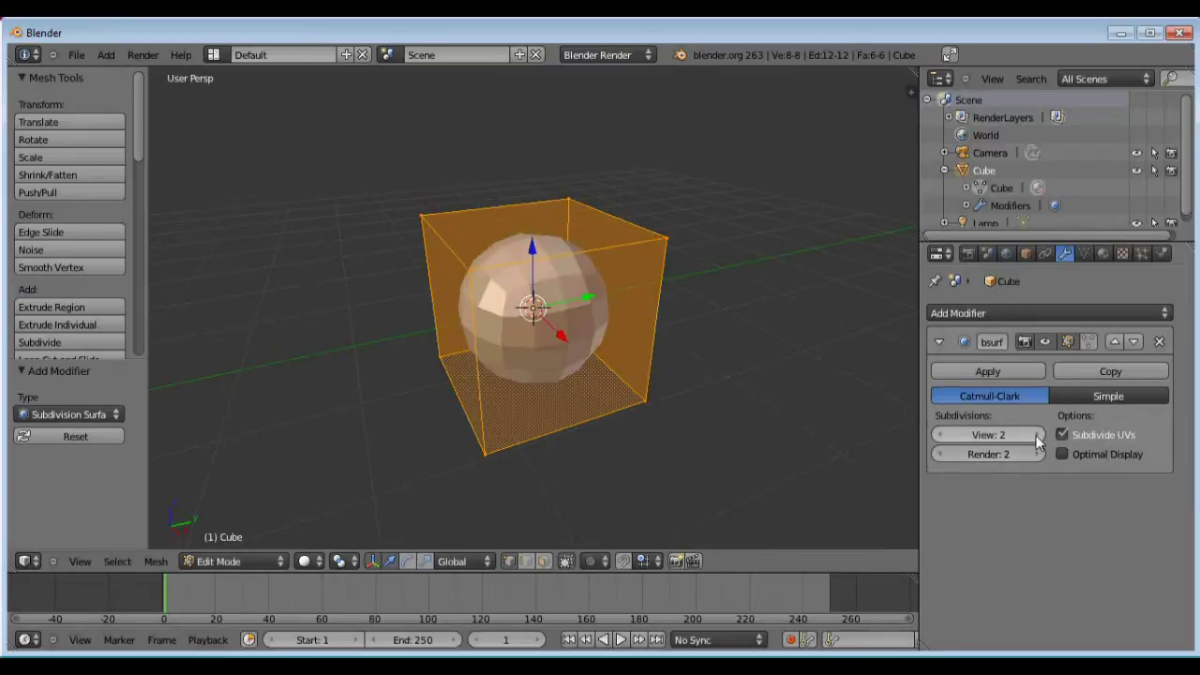
pyautogui.click(1038, 436)
pyautogui.click(1039, 455)
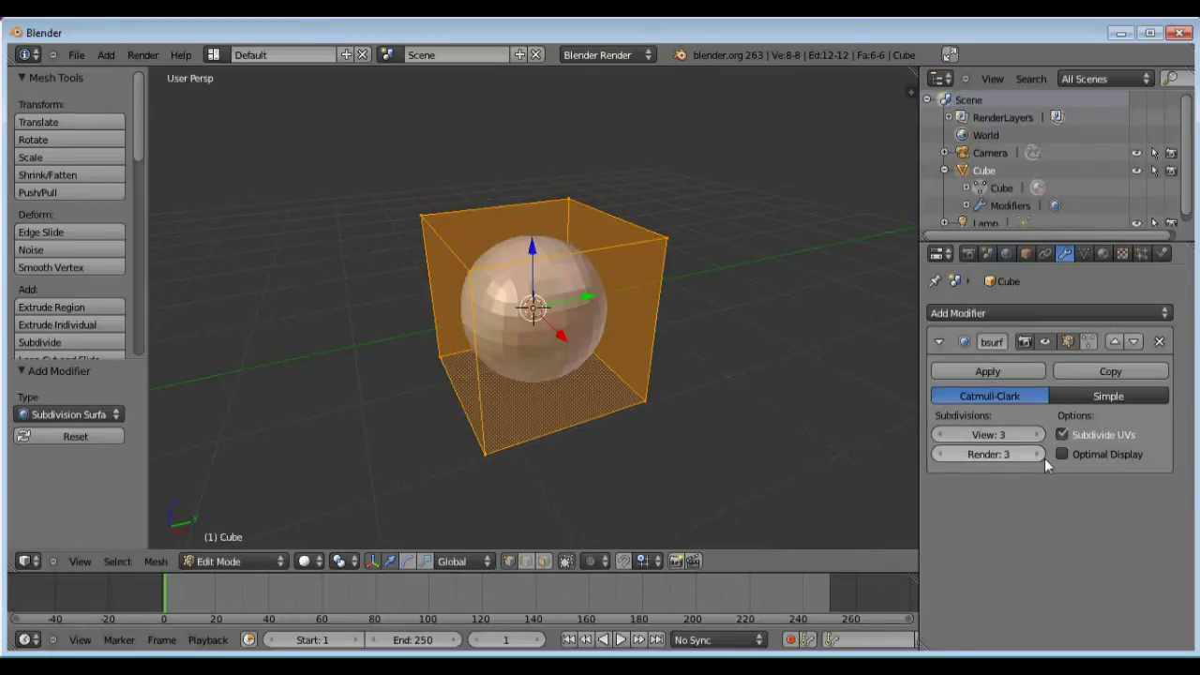
pyautogui.click(1040, 455)
pyautogui.click(1039, 436)
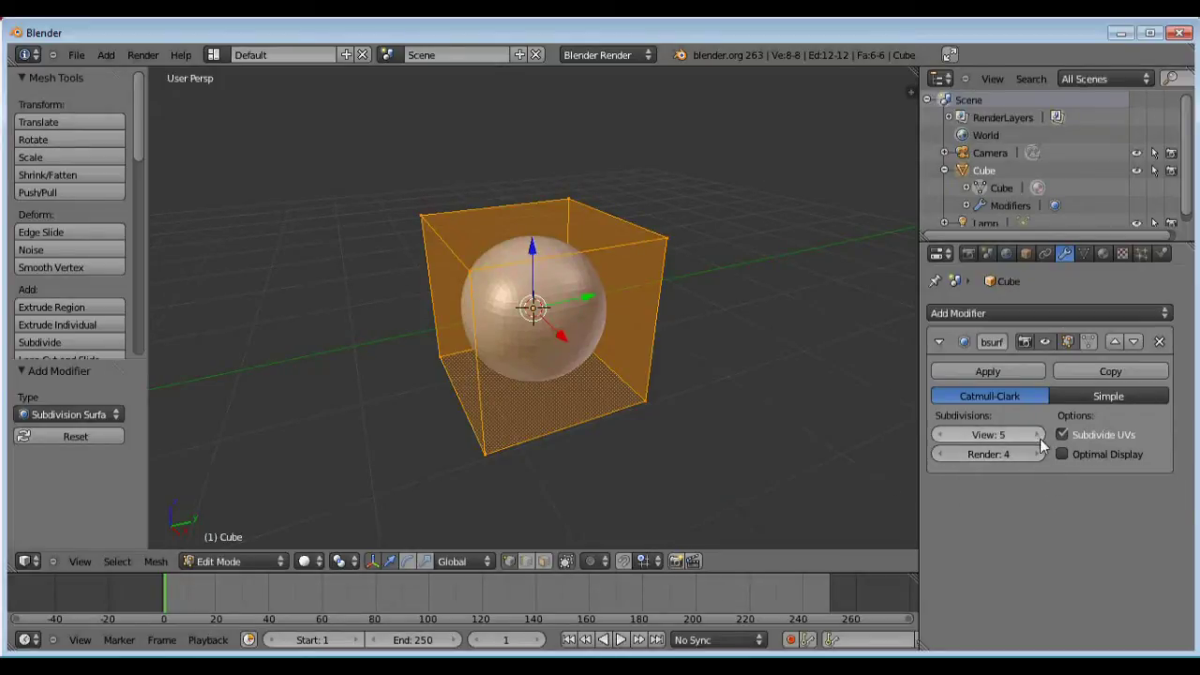
pyautogui.click(1041, 456)
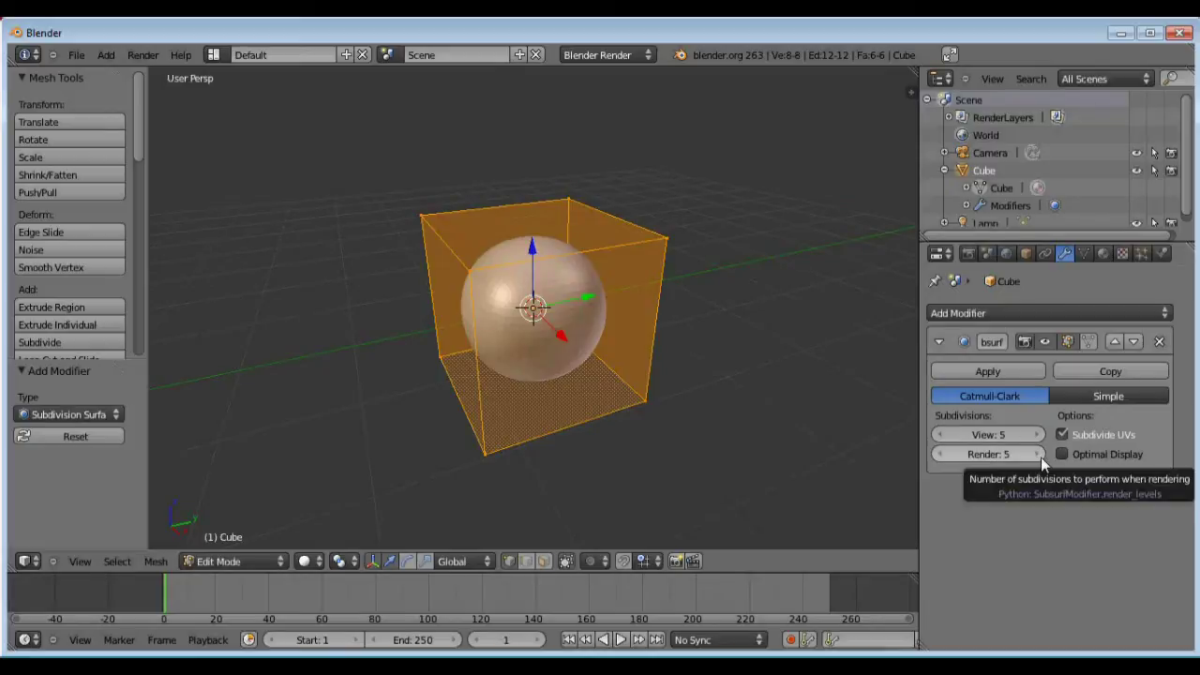
pyautogui.click(939, 455)
pyautogui.click(939, 435)
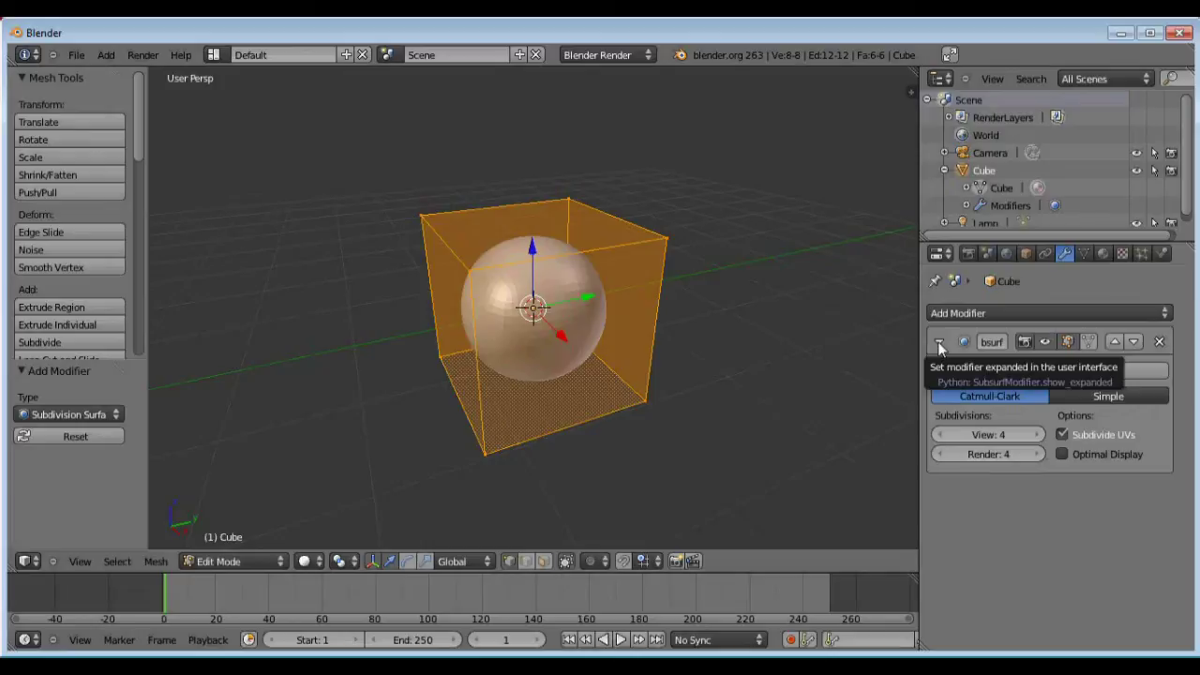
pyautogui.click(939, 342)
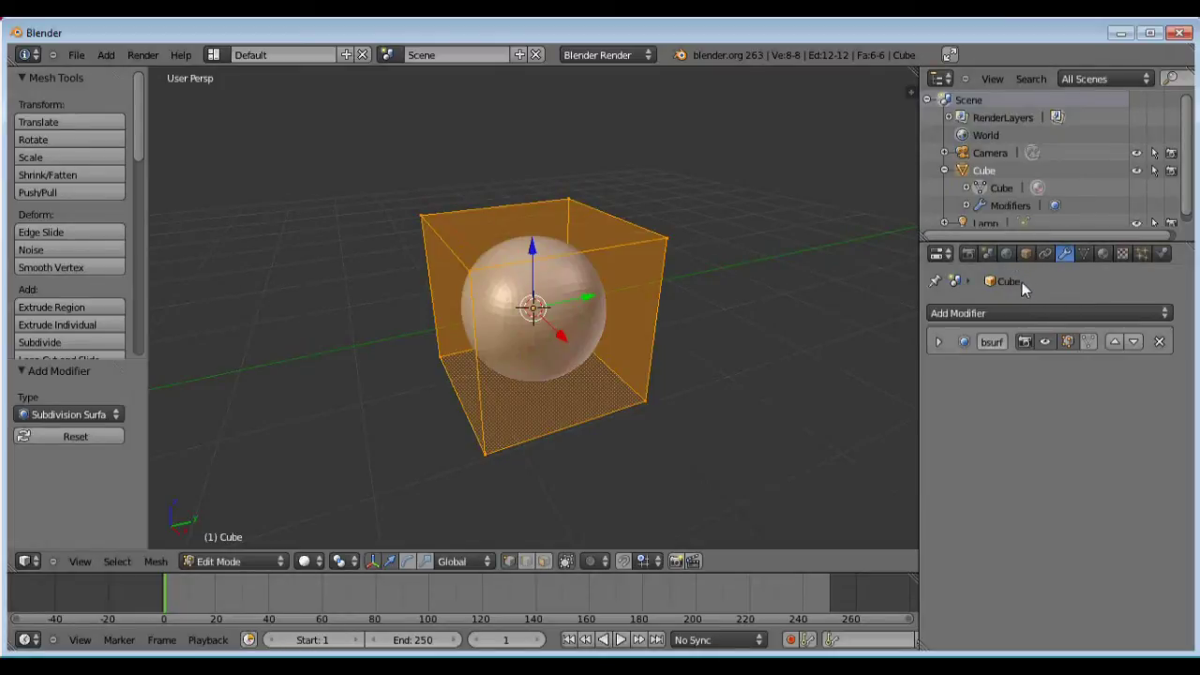
# Add a Displace modifier from the Deform section of the modifier list.
pyautogui.click(989, 314)
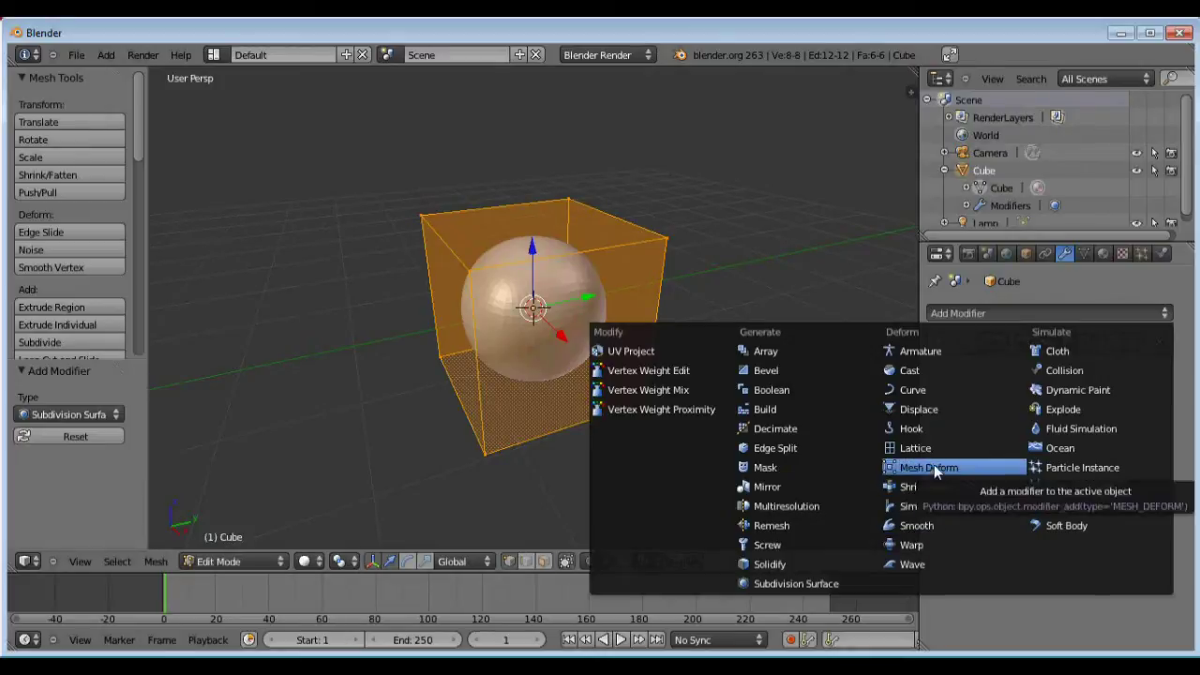
pyautogui.click(935, 412)
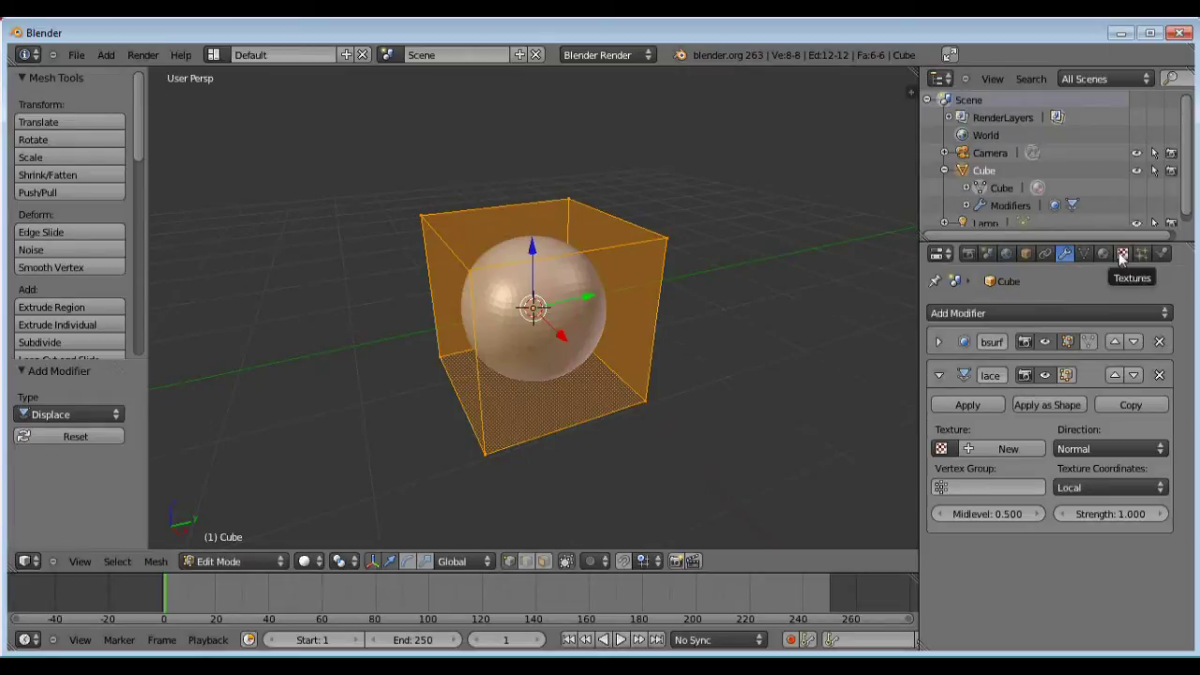
# Change the Tex texture's type to Clouds.
pyautogui.click(1122, 255)
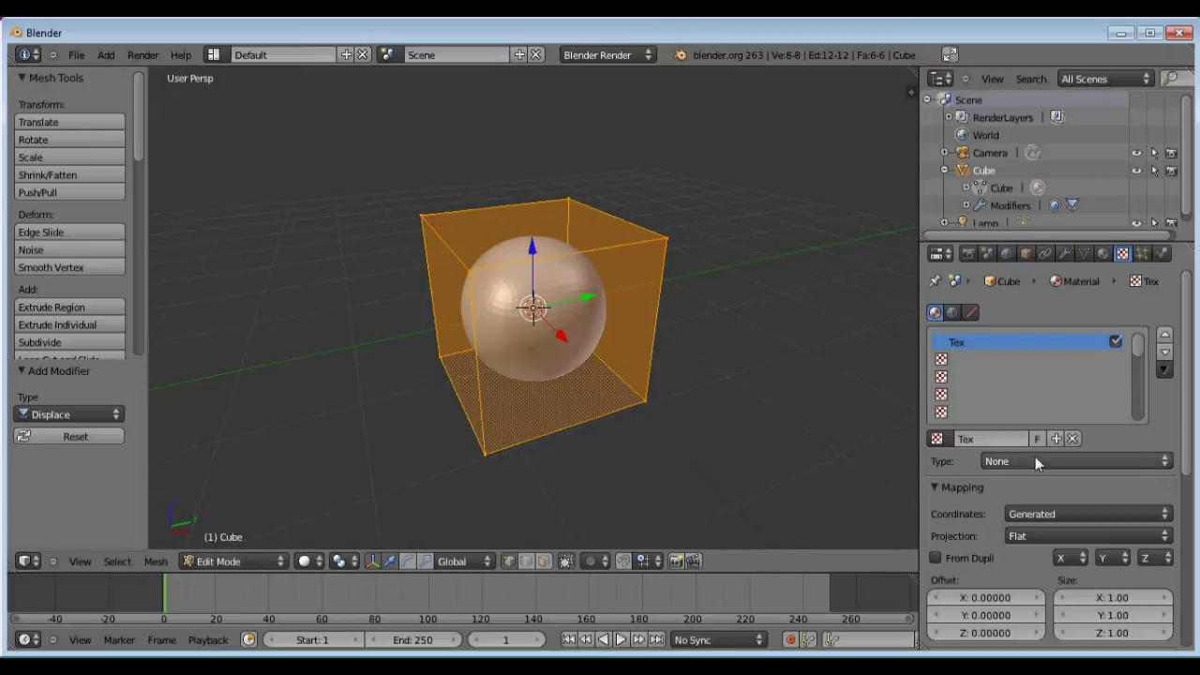
pyautogui.click(1009, 461)
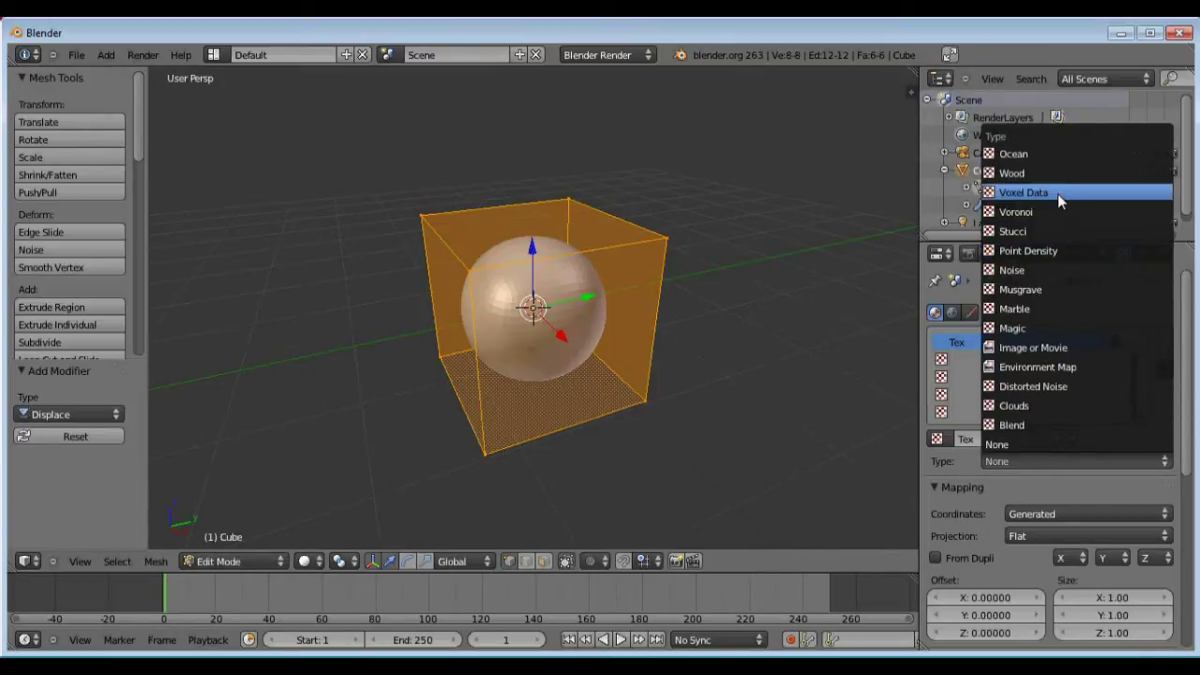
pyautogui.click(1061, 405)
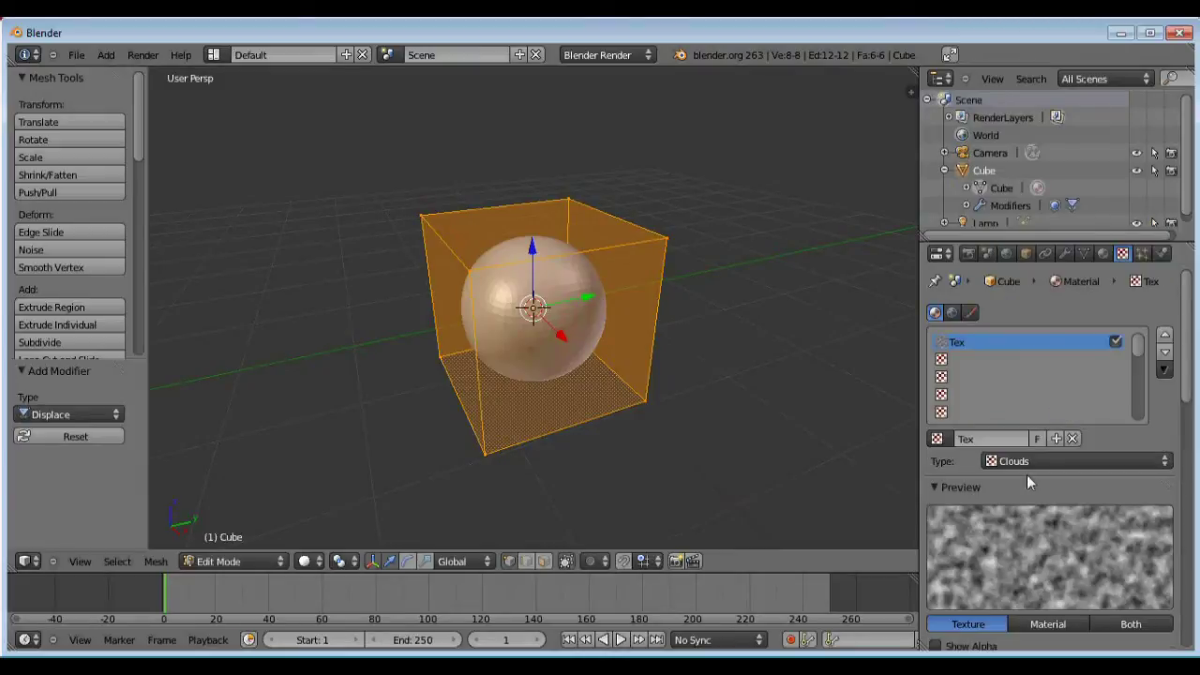
pyautogui.moveTo(1193, 373); pyautogui.dragTo(1186, 346)
pyautogui.click(1065, 255)
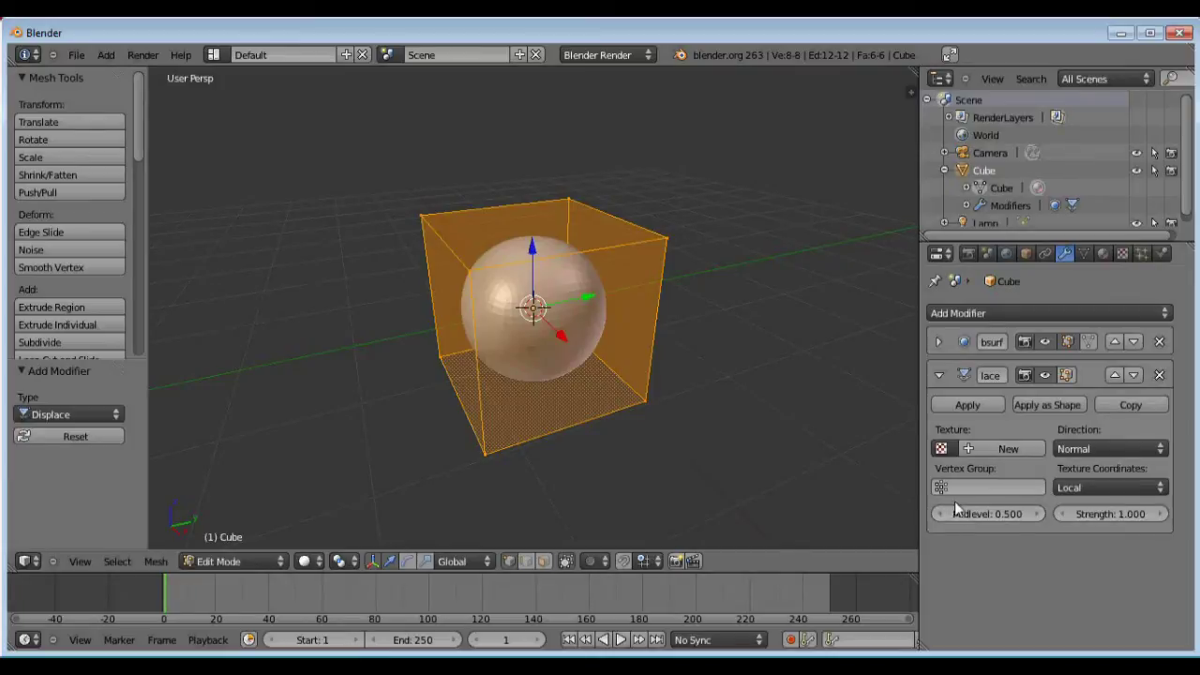
# Assign the Tex texture to the Displace modifier and display it in Edit Mode.
pyautogui.click(944, 449)
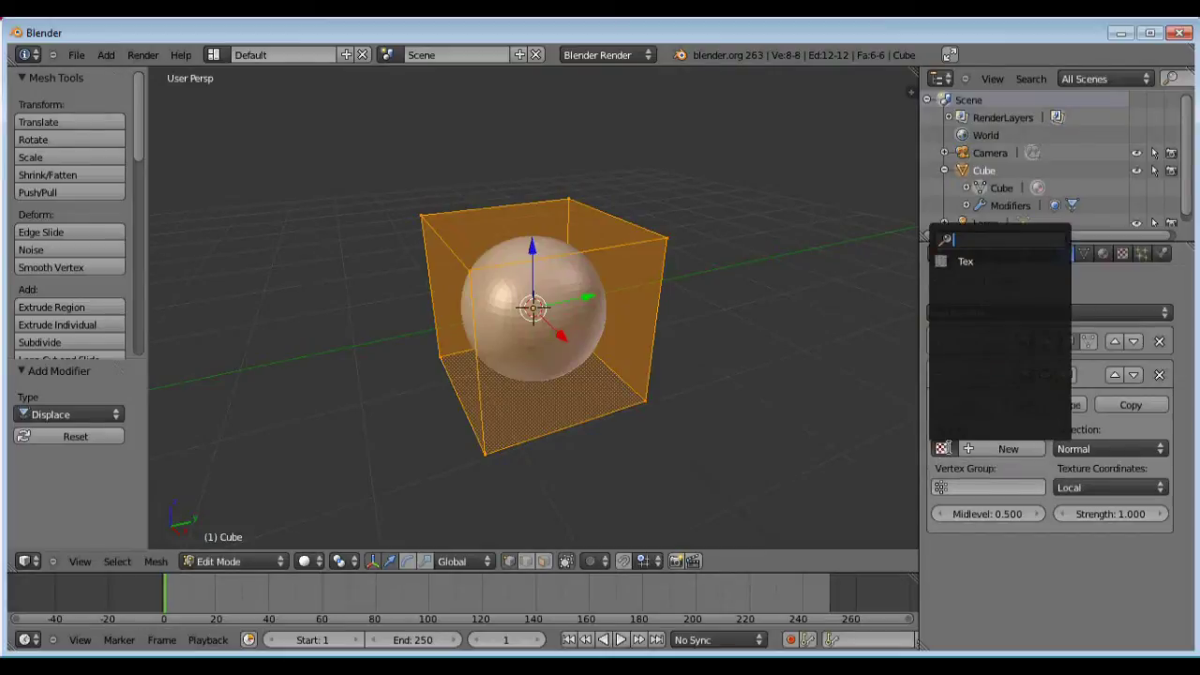
pyautogui.click(973, 262)
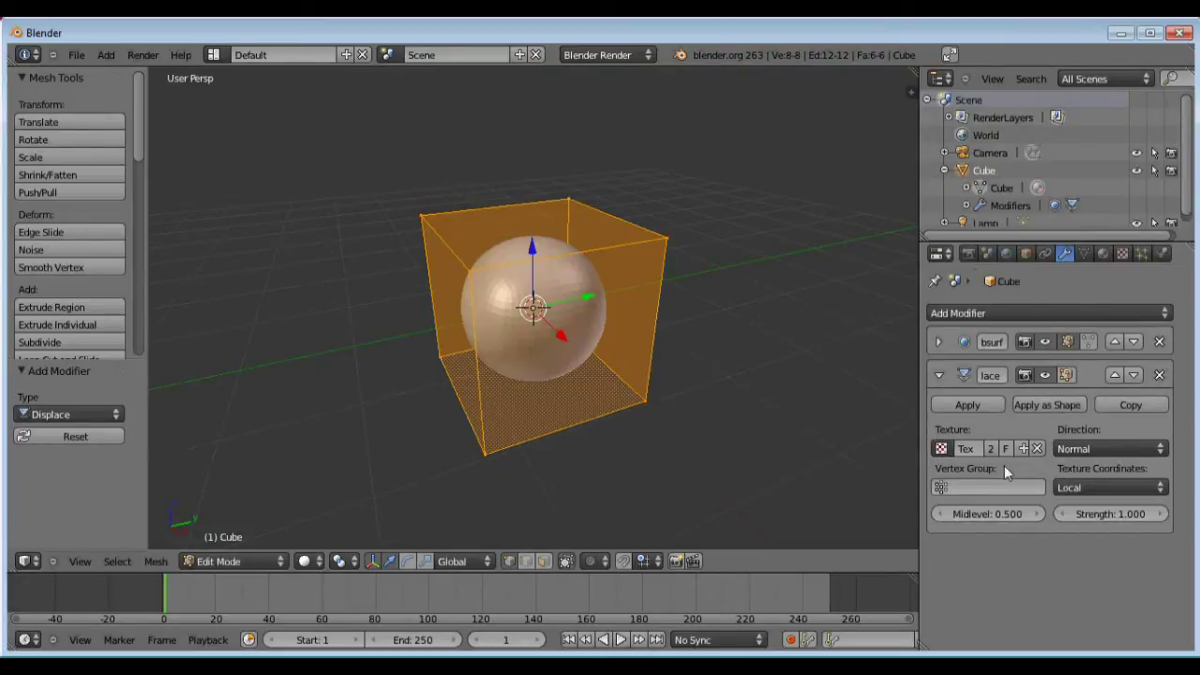
pyautogui.click(1066, 375)
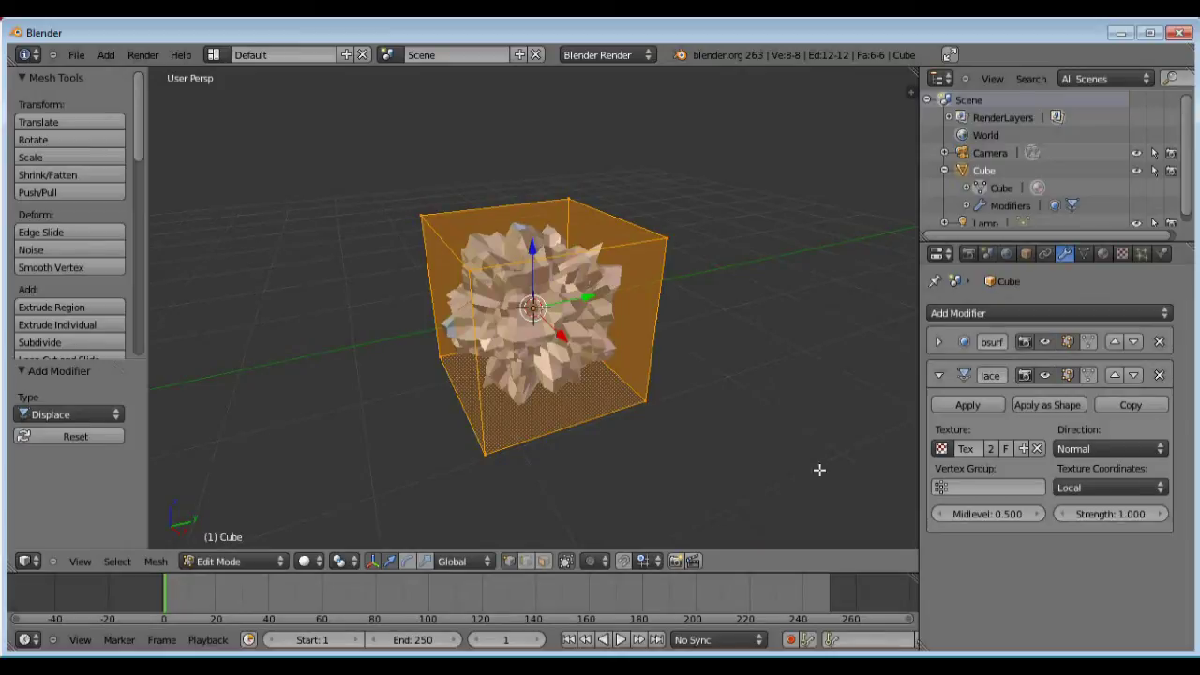
# Try Z displacement, revert direction to Normal, and nudge Strength to 1.027.
pyautogui.click(1079, 451)
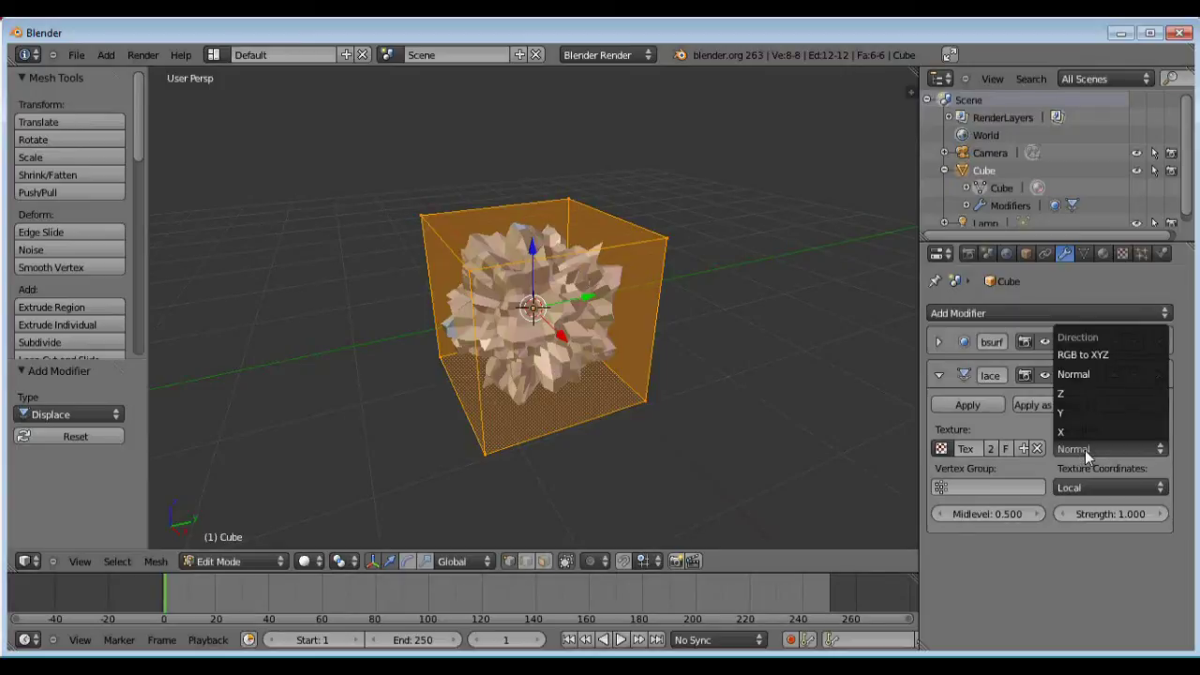
pyautogui.click(1081, 397)
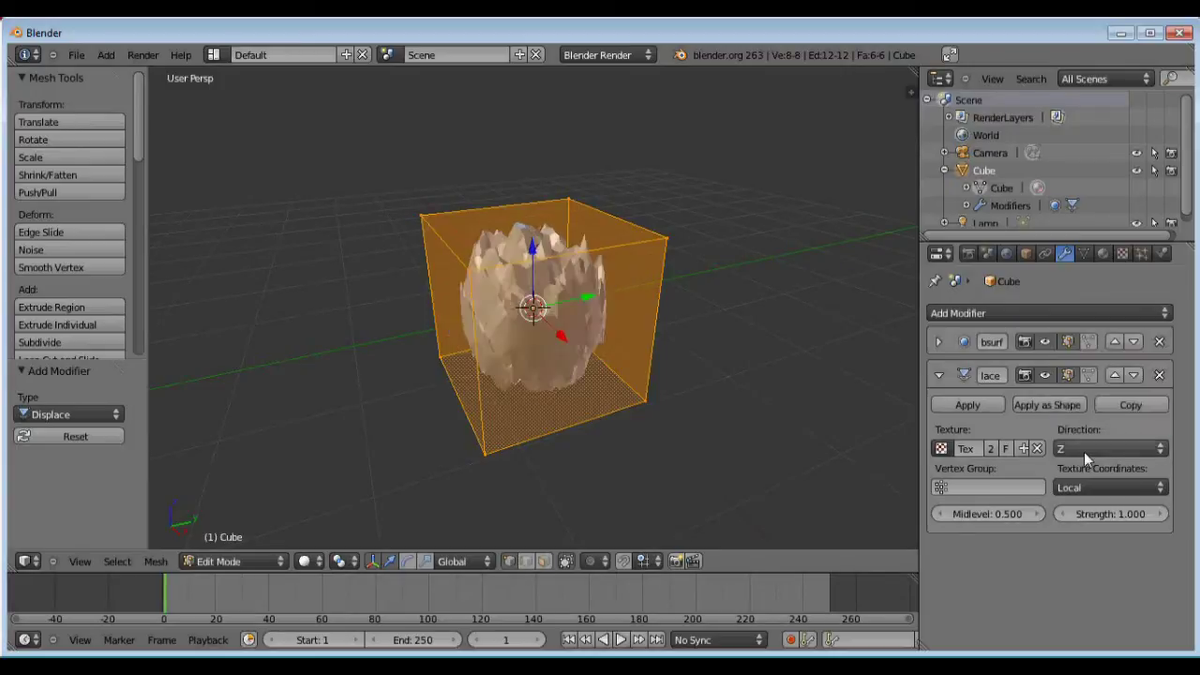
pyautogui.click(1083, 447)
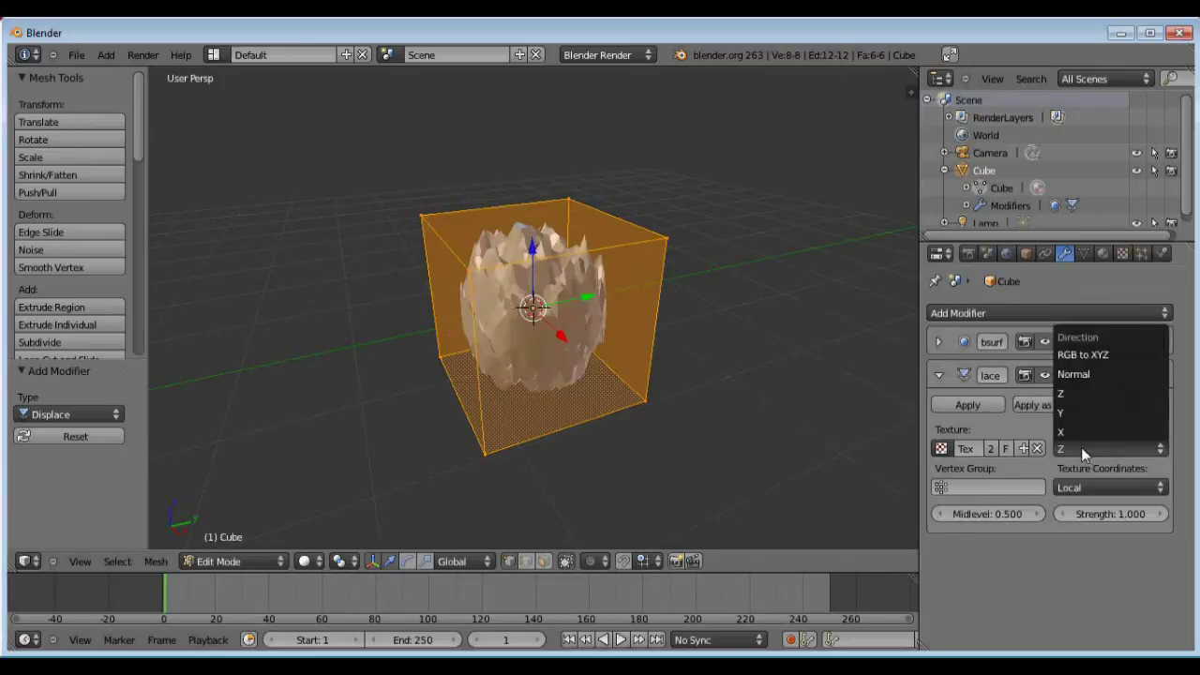
pyautogui.click(1104, 375)
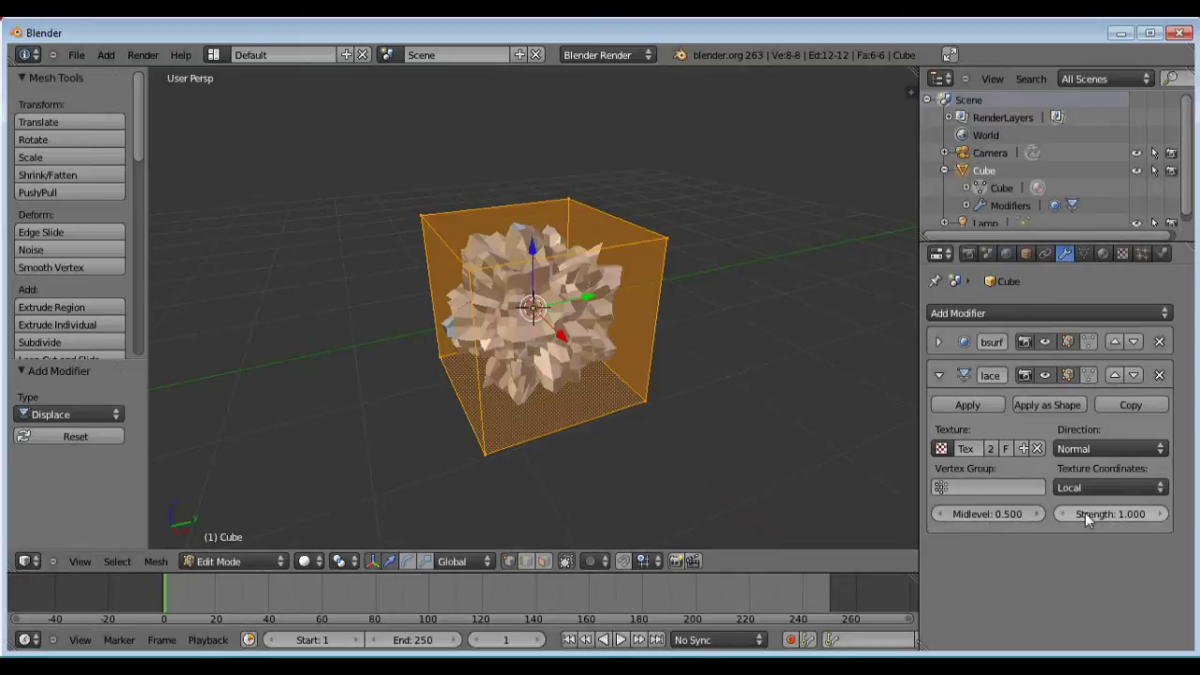
pyautogui.moveTo(1085, 513); pyautogui.dragTo(1051, 507)
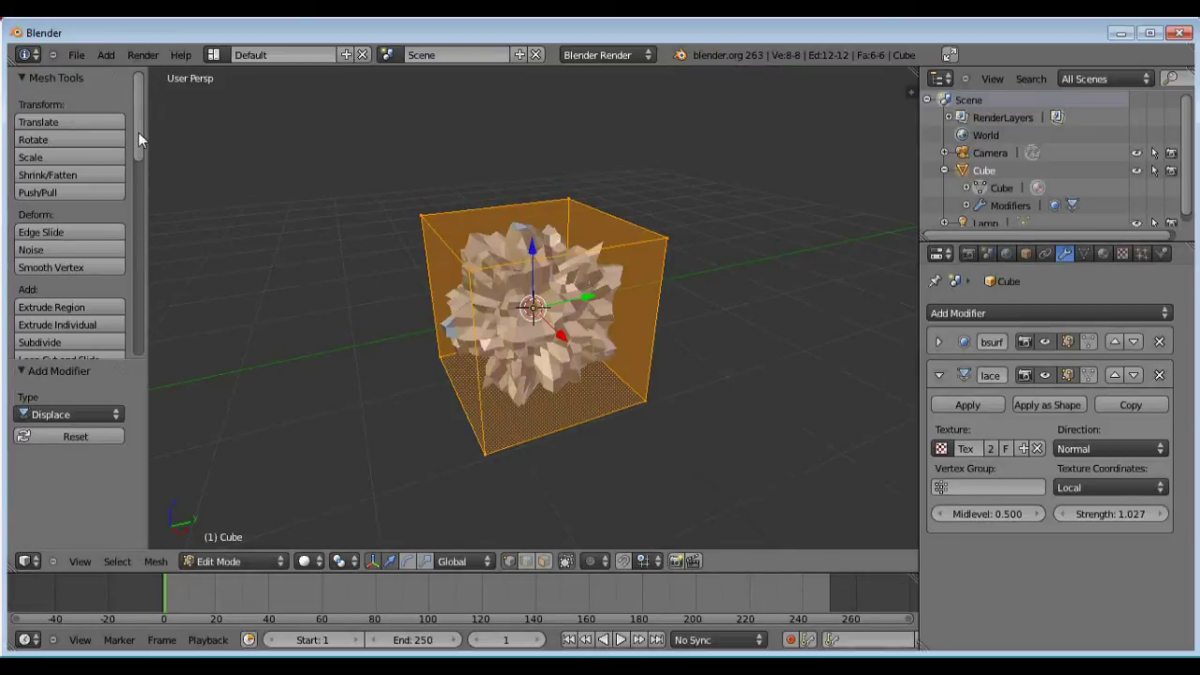
pyautogui.scroll(-5, 138, 133)
# Apply Smooth shading to the displaced rock from the Mesh Tools shelf.
pyautogui.scroll(-3, 148, 188)
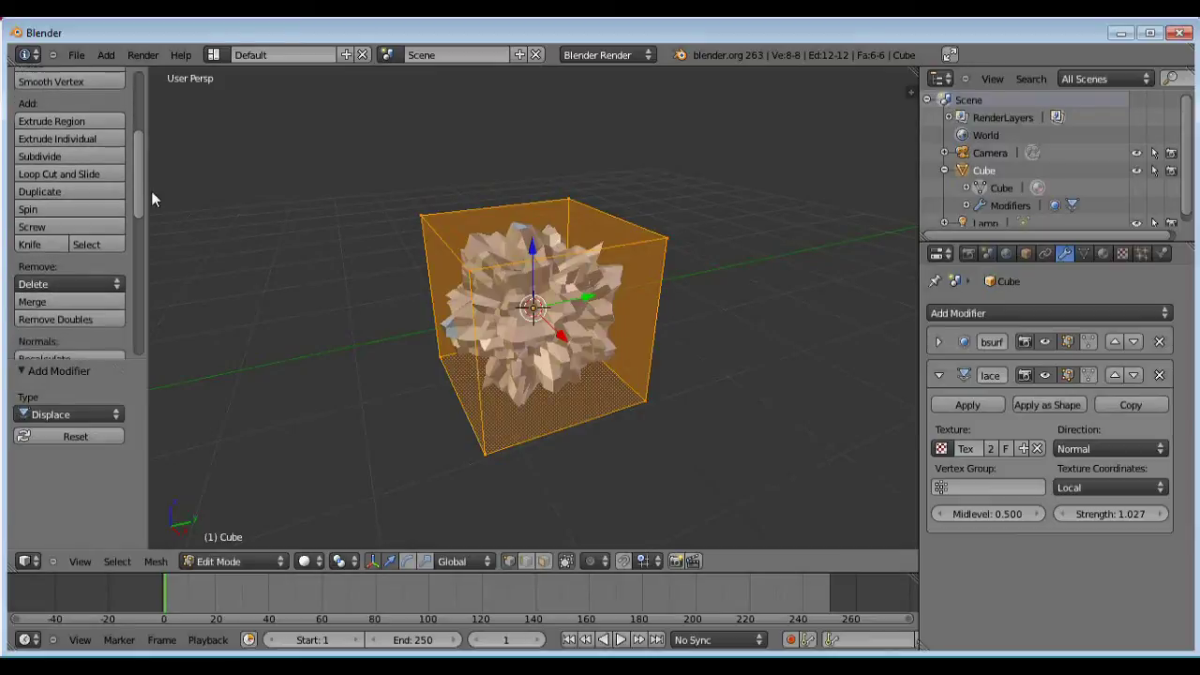
pyautogui.scroll(6, 148, 161)
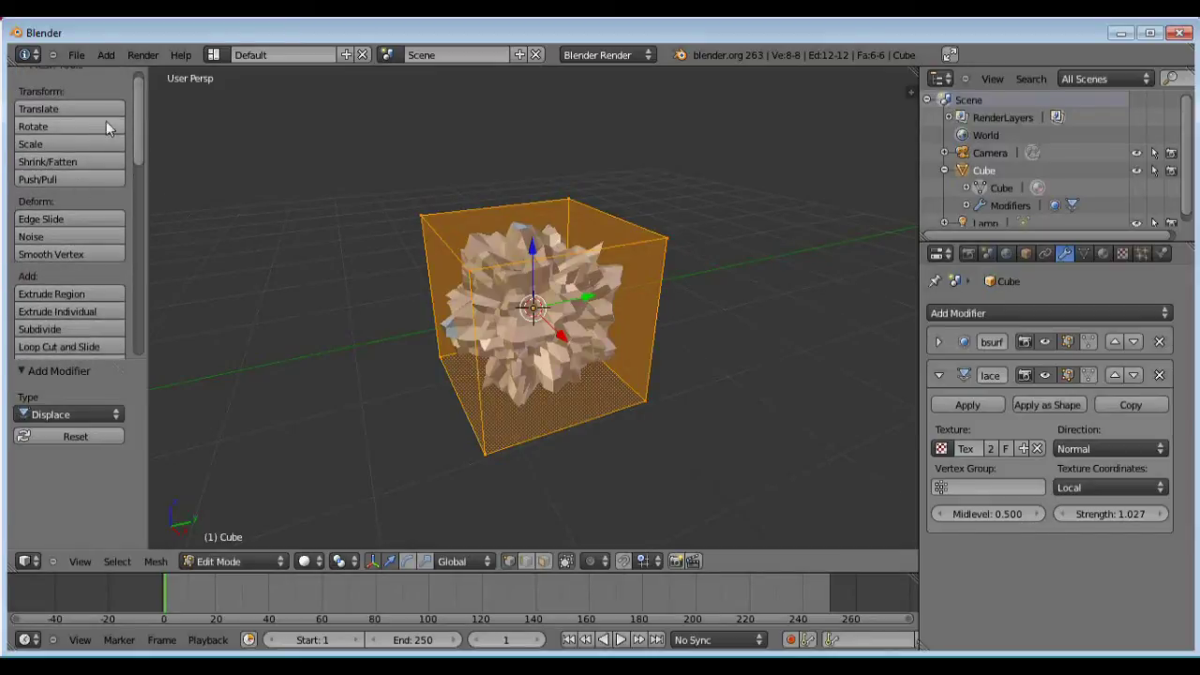
pyautogui.scroll(2, 134, 102)
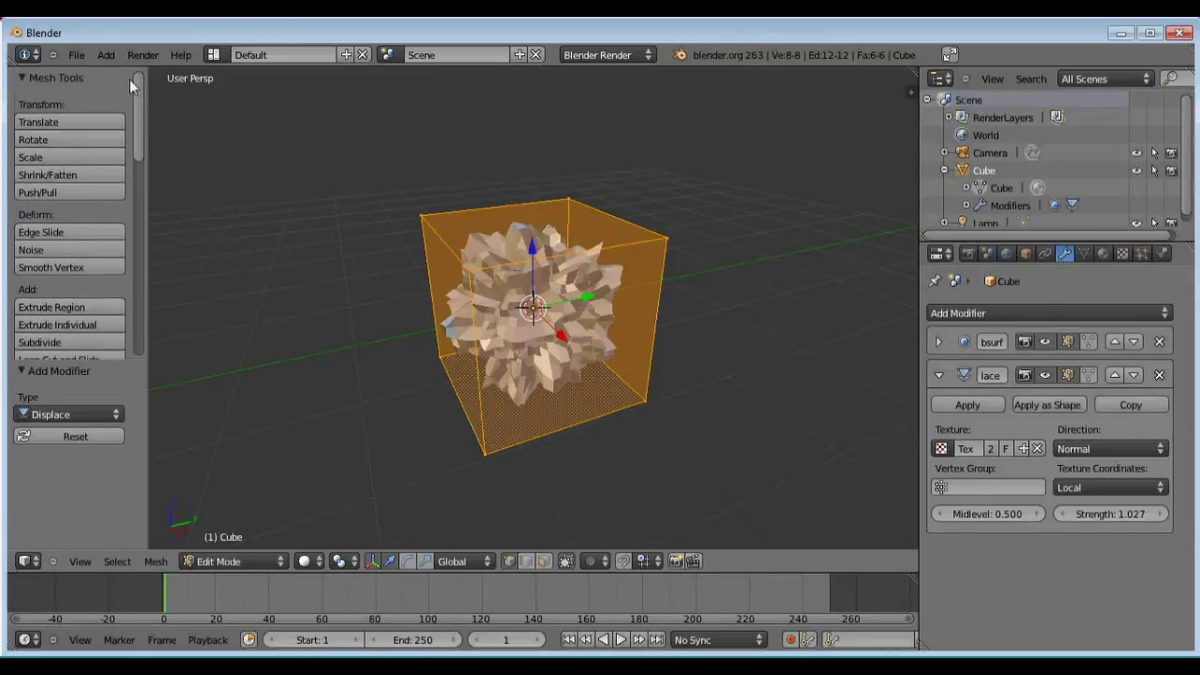
pyautogui.scroll(-3, 129, 79)
pyautogui.scroll(3, 78, 76)
pyautogui.moveTo(138, 97); pyautogui.dragTo(142, 210)
pyautogui.scroll(-4, 143, 220)
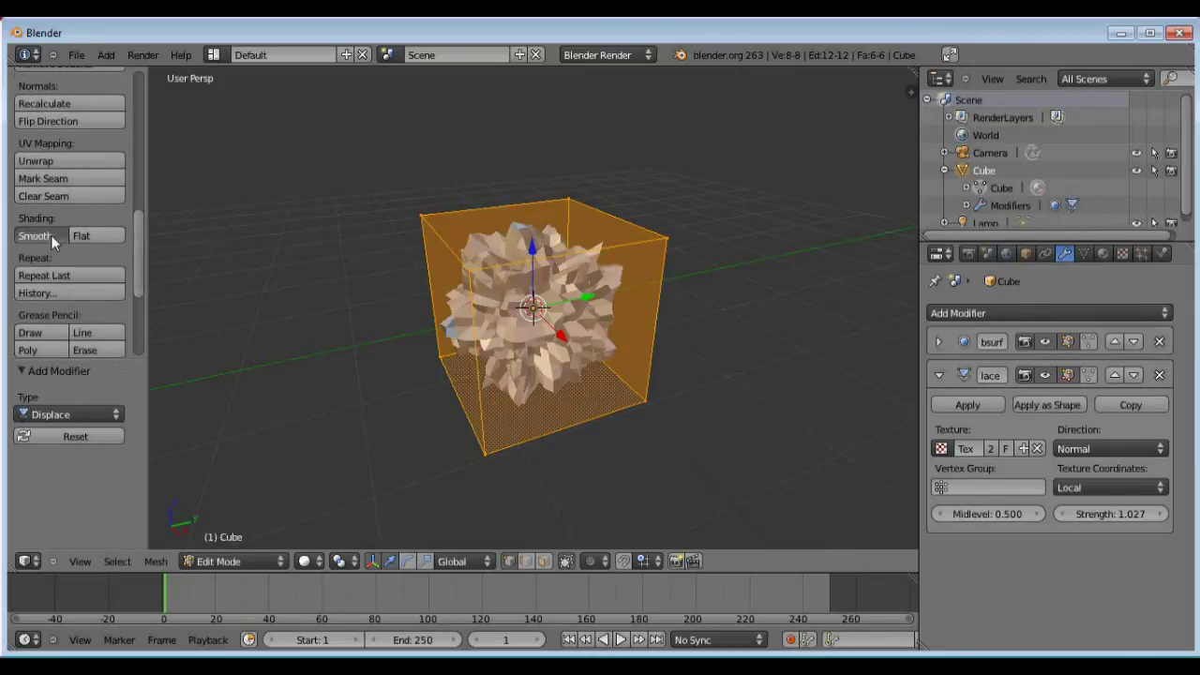
pyautogui.click(50, 234)
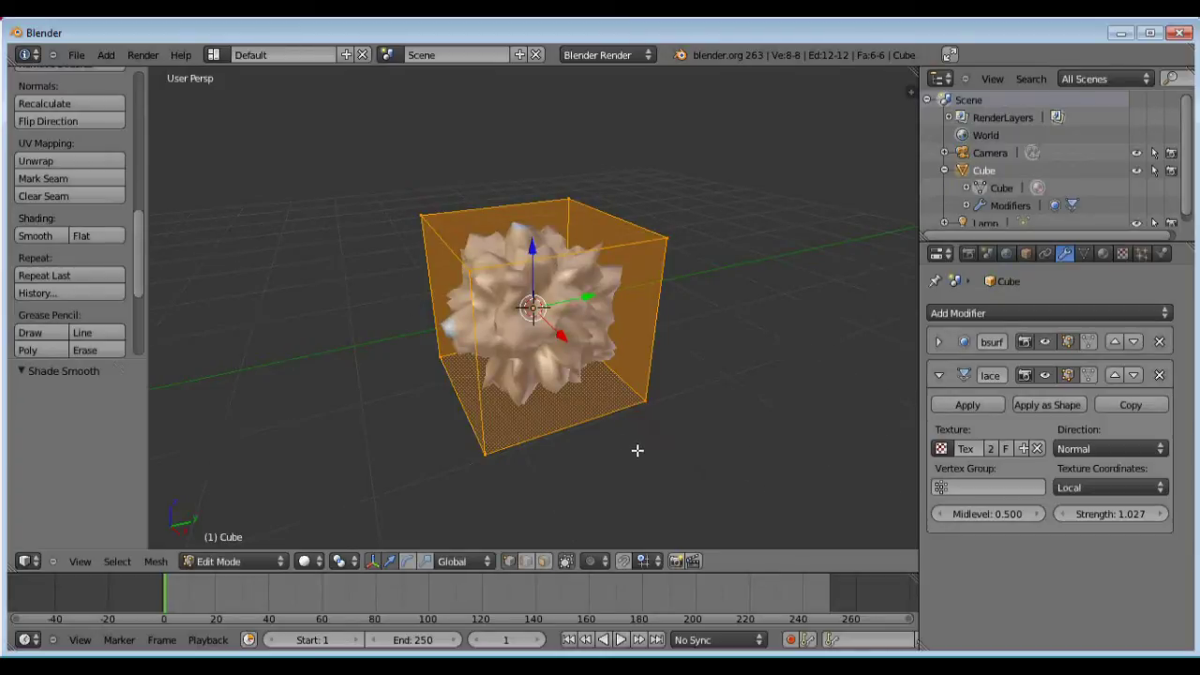
pyautogui.scroll(4, 638, 448)
pyautogui.scroll(-1, 636, 452)
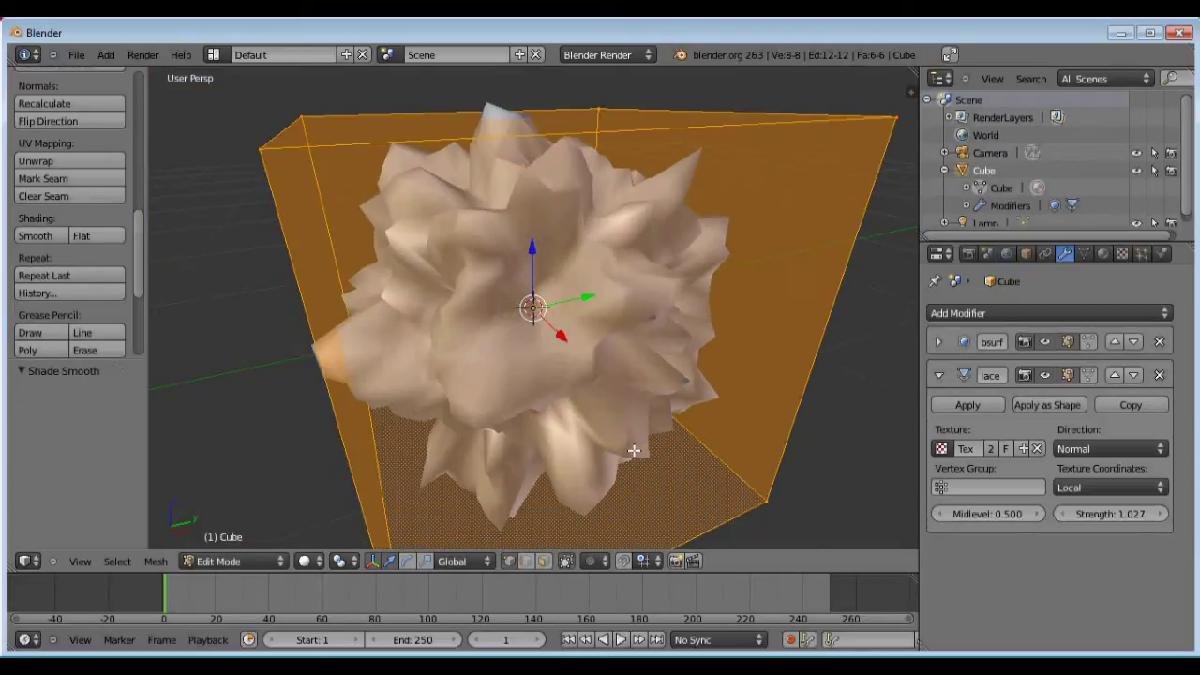
# Set the Clouds texture's Colors contrast to 0.980 and brightness to 1.044.
pyautogui.click(1124, 253)
pyautogui.scroll(-8, 1190, 354)
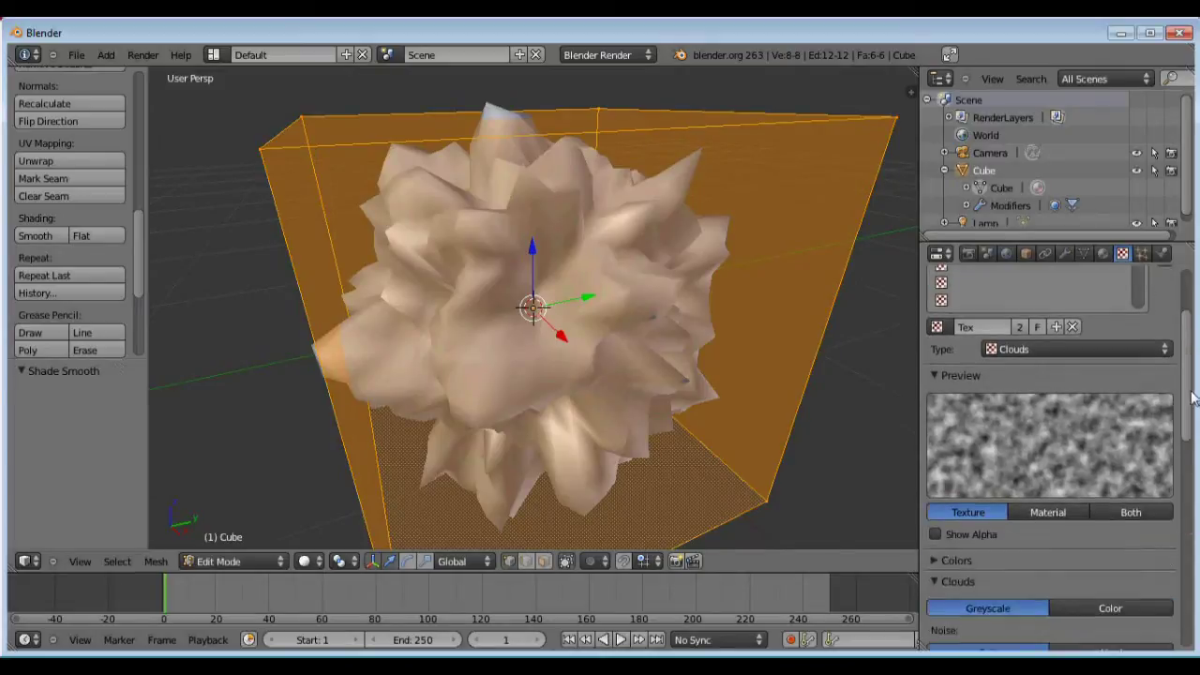
pyautogui.scroll(-6, 1191, 542)
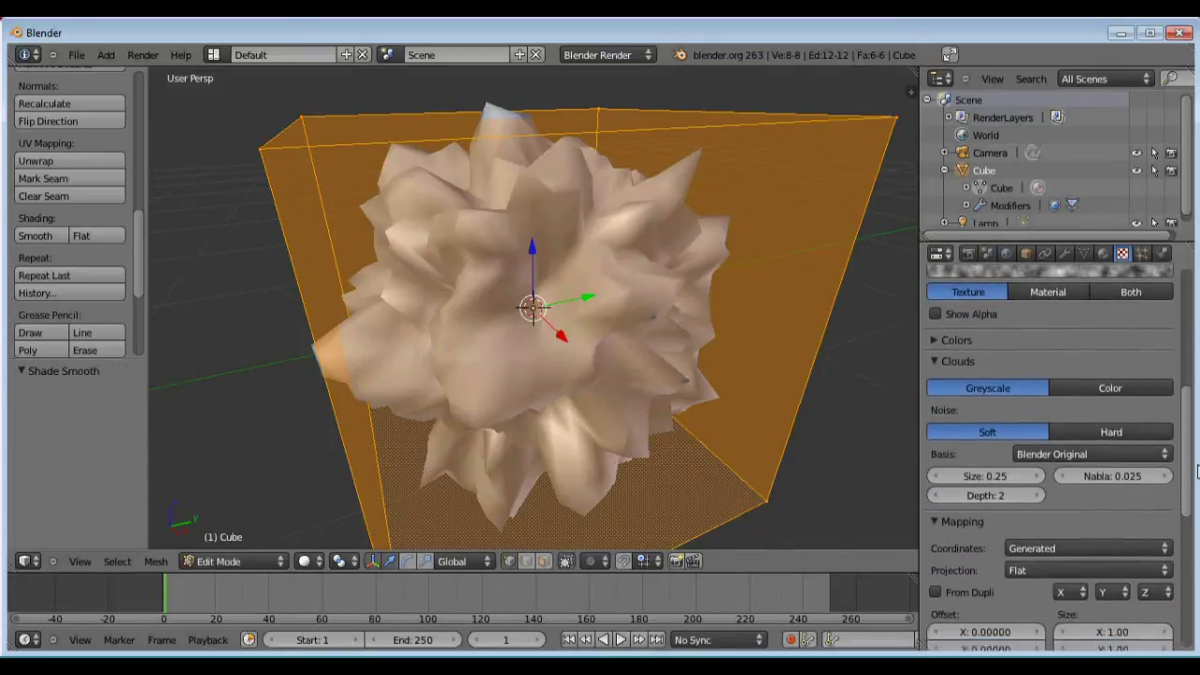
pyautogui.scroll(3, 1191, 535)
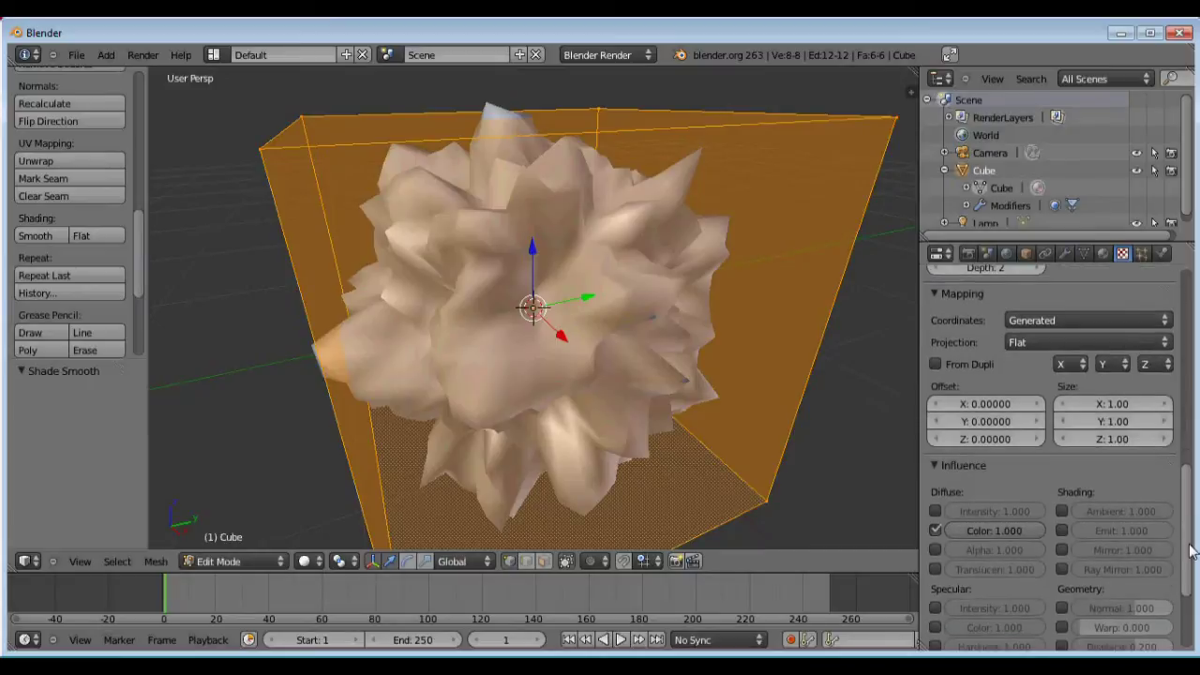
pyautogui.scroll(3, 1189, 504)
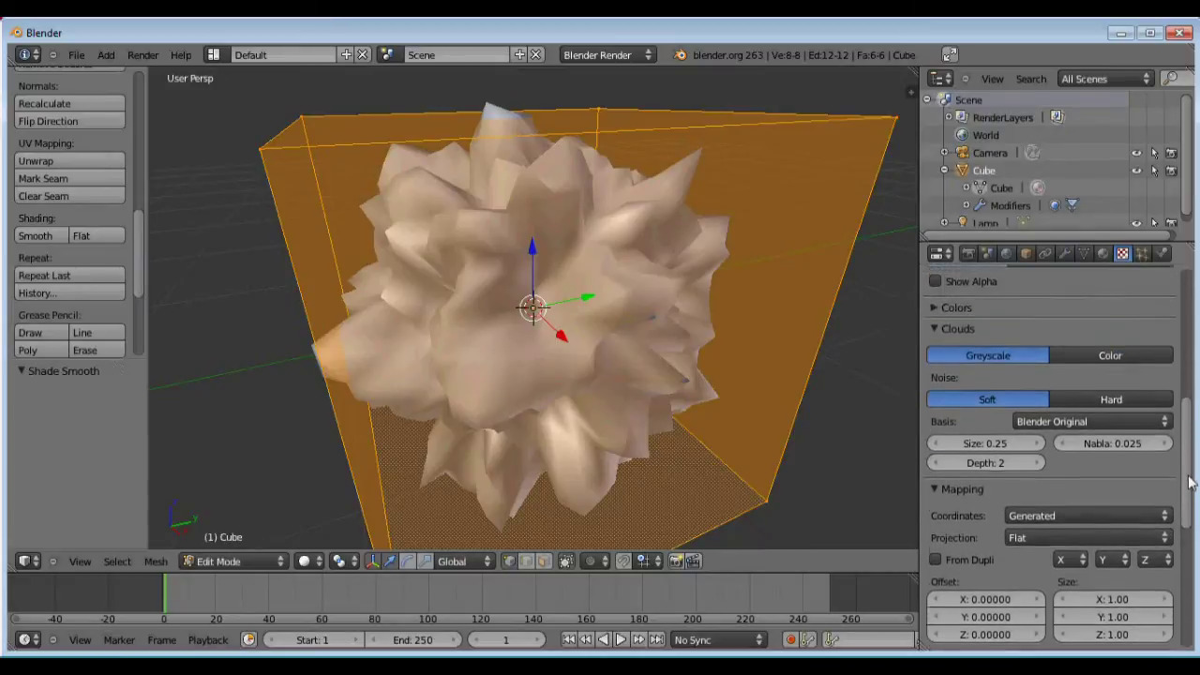
pyautogui.click(967, 344)
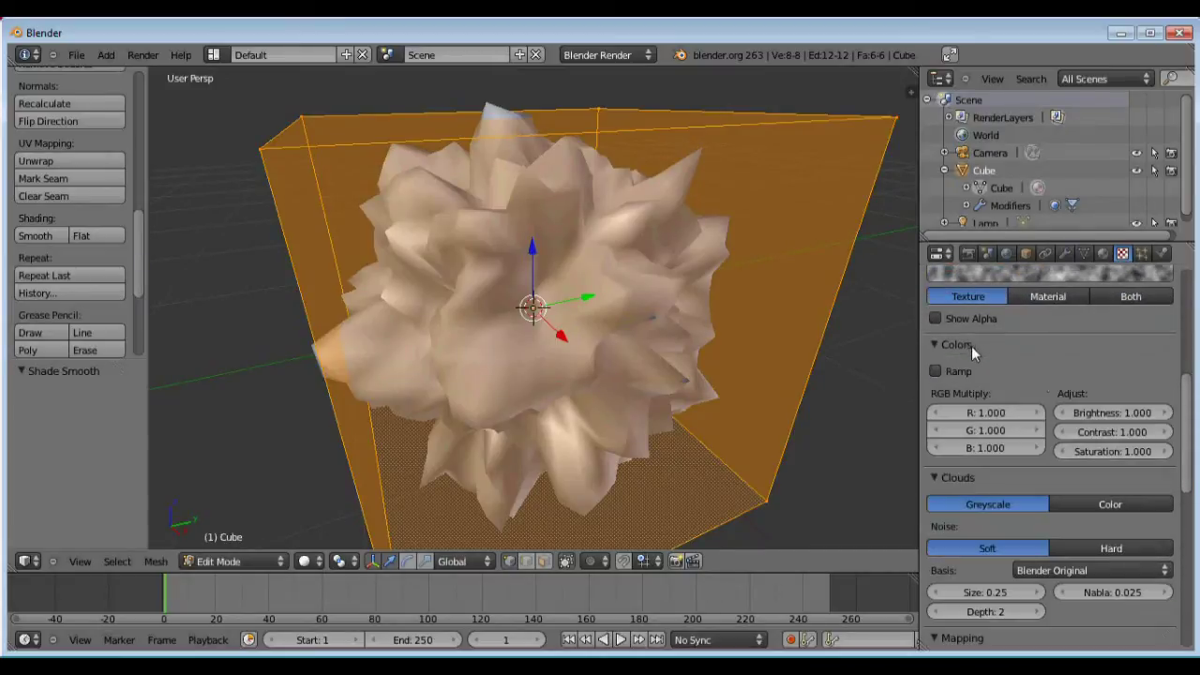
pyautogui.moveTo(1097, 439); pyautogui.dragTo(1183, 429)
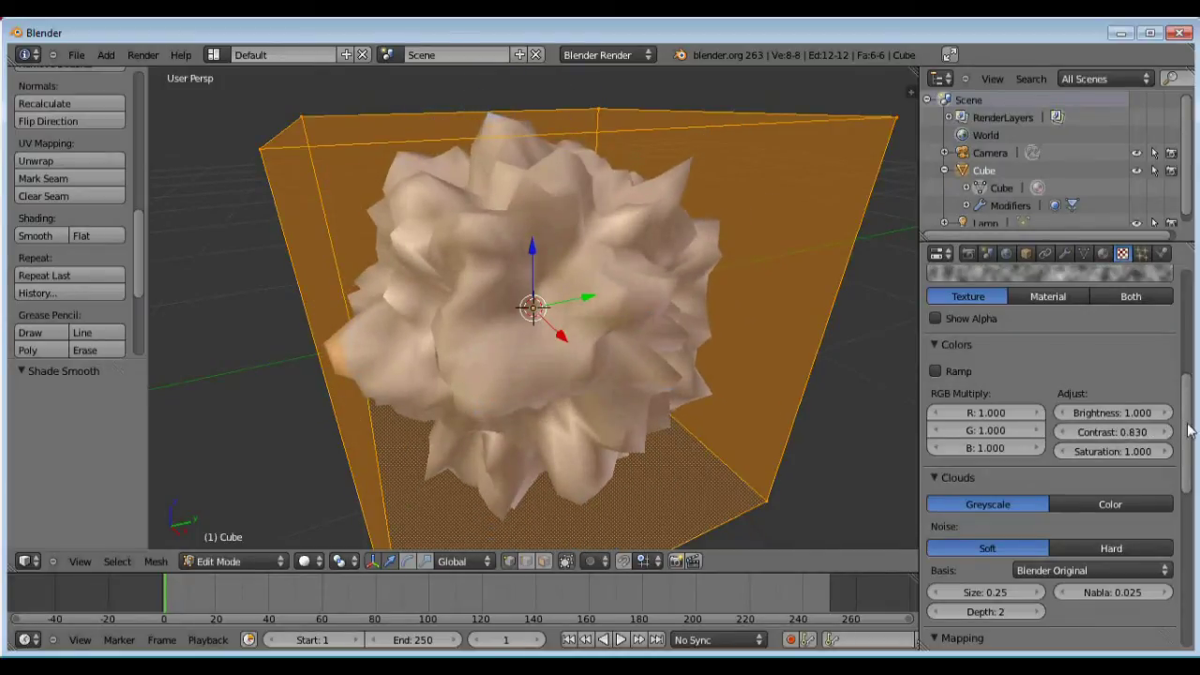
pyautogui.scroll(5, 1116, 488)
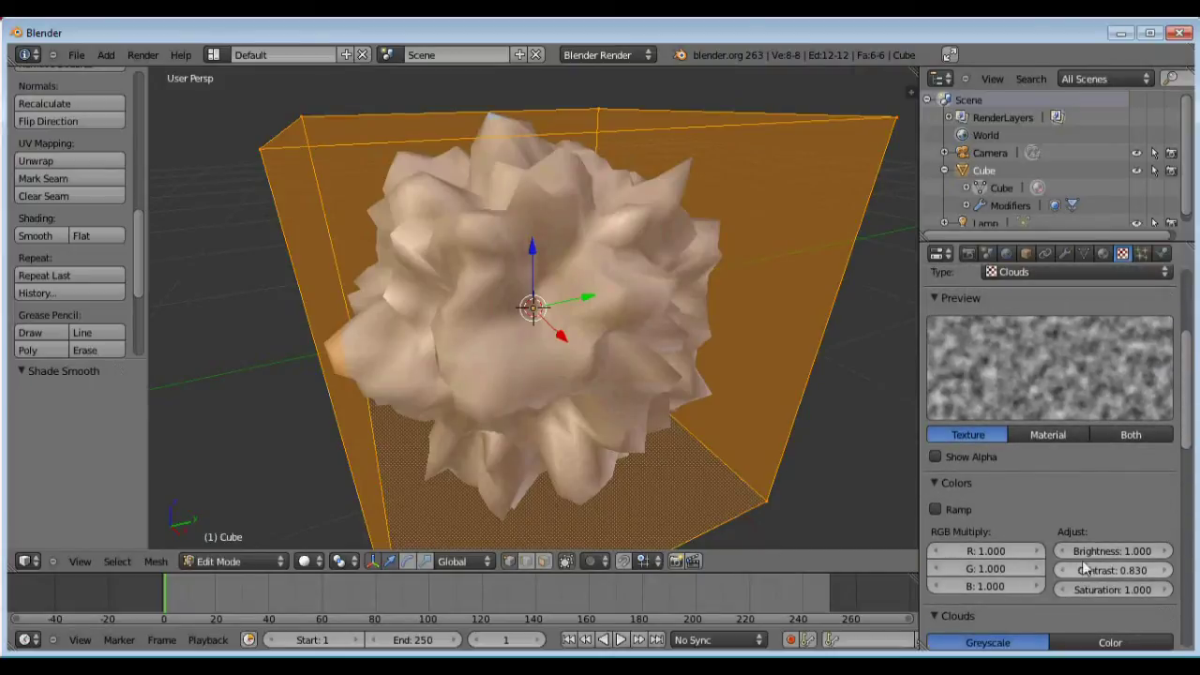
pyautogui.moveTo(1097, 557); pyautogui.dragTo(1144, 572)
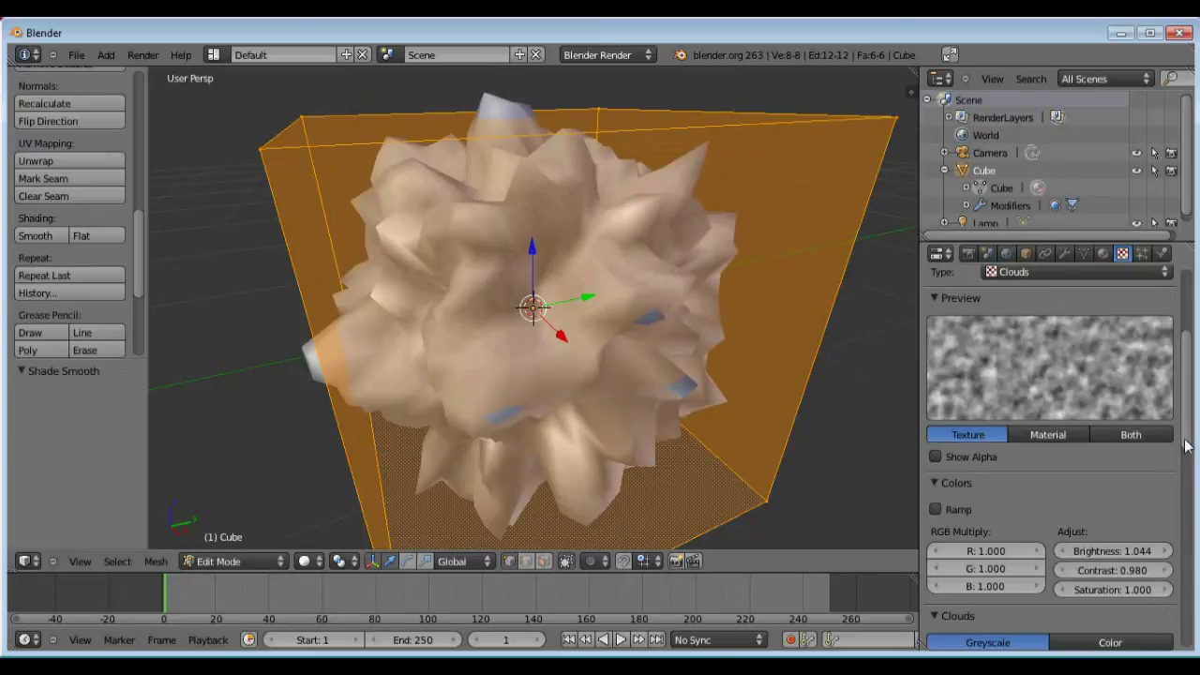
pyautogui.scroll(4, 1189, 455)
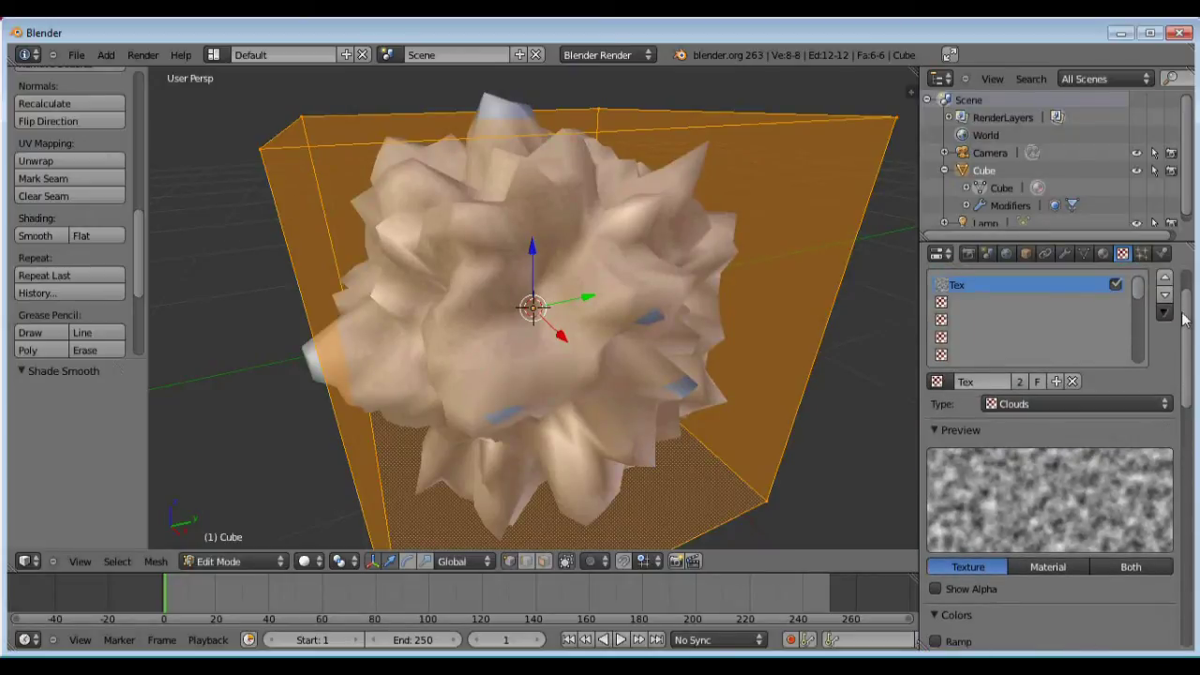
pyautogui.scroll(2, 1189, 281)
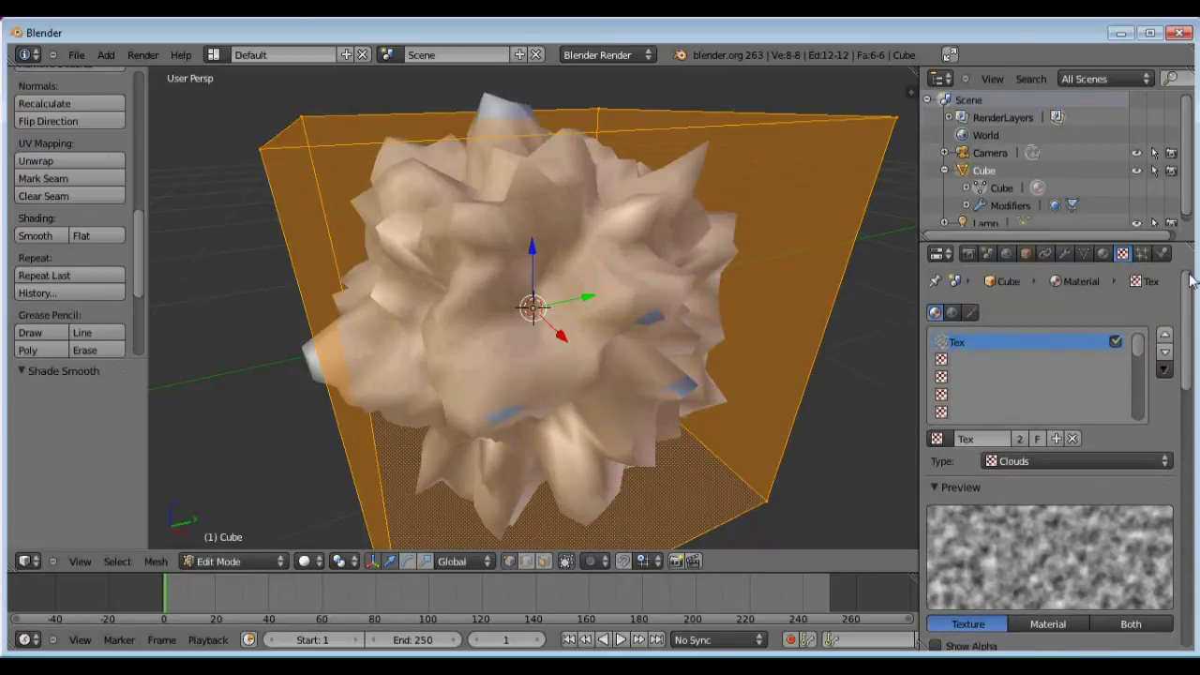
pyautogui.click(1065, 255)
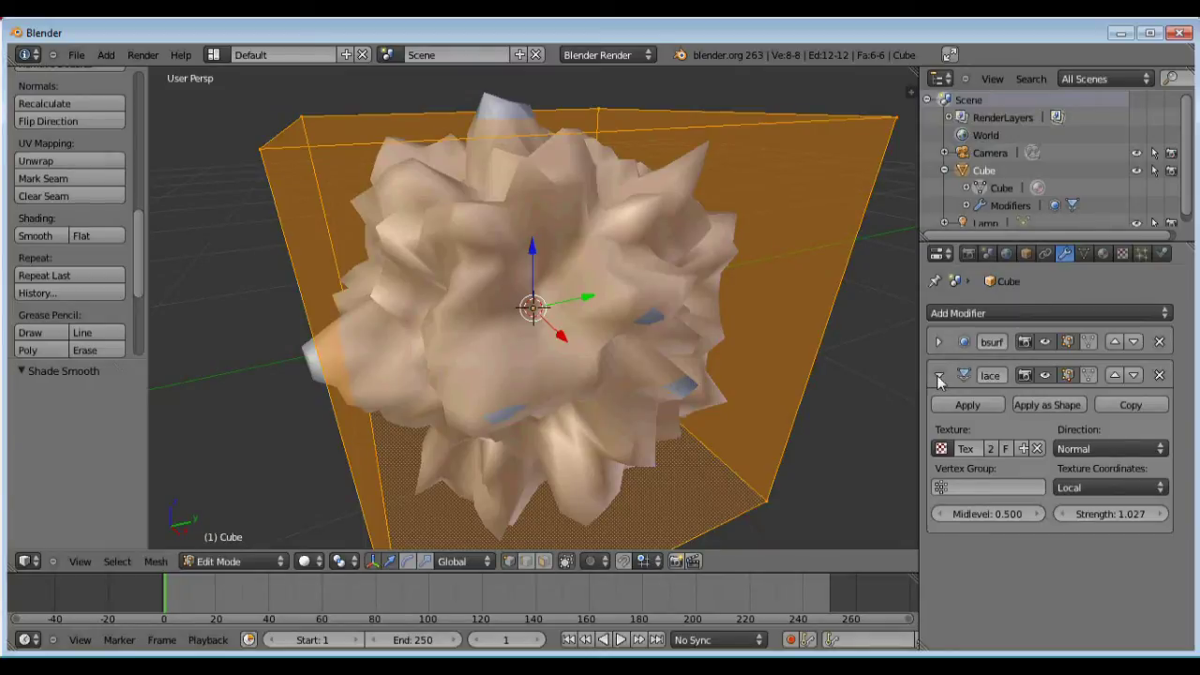
# Return to Object Mode and apply the Subsurf and Displace modifiers, baking a 1538-vertex rock.
pyautogui.click(938, 344)
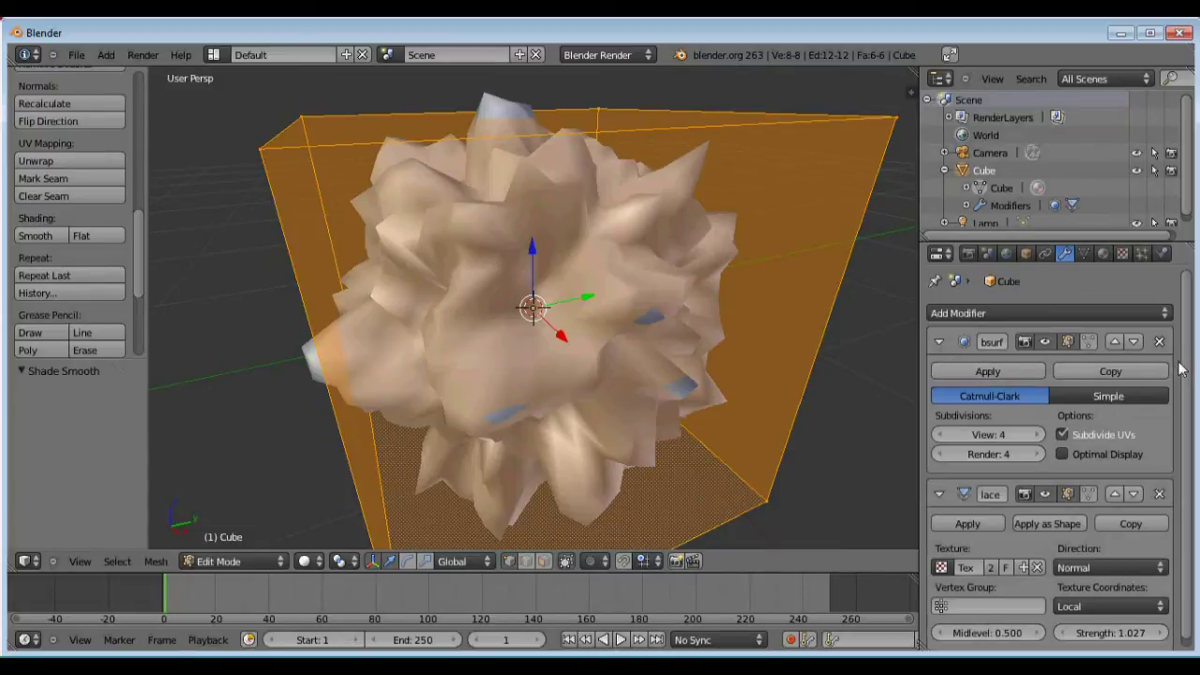
pyautogui.scroll(-1, 1184, 385)
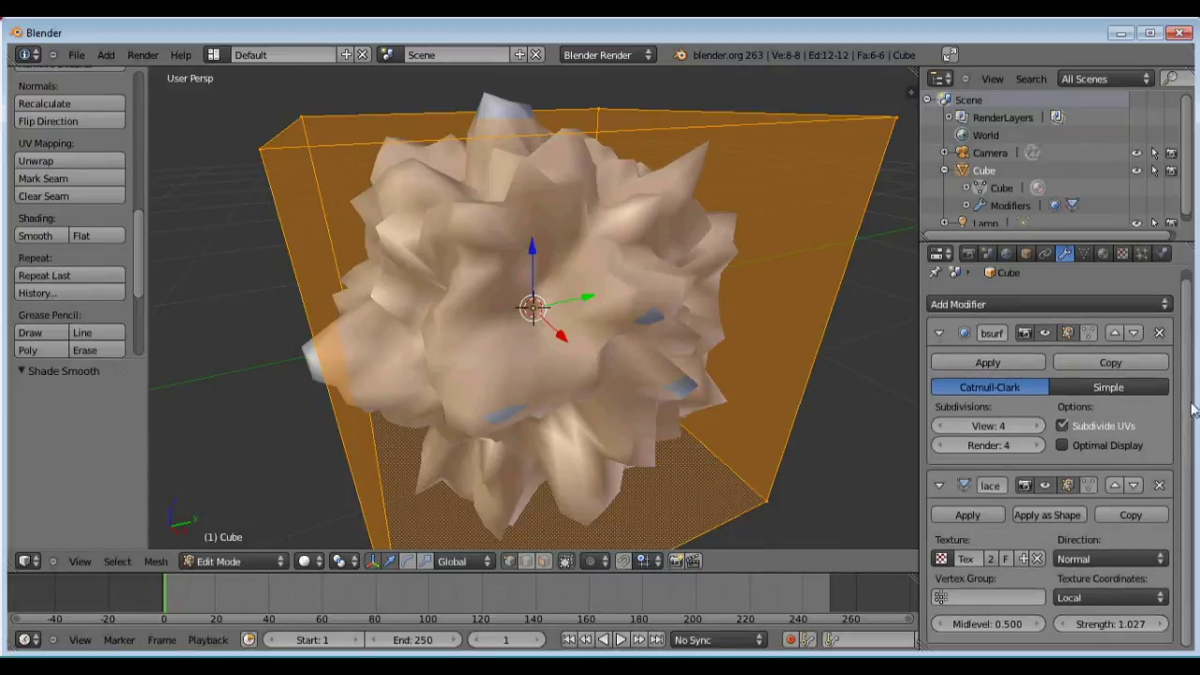
pyautogui.click(990, 363)
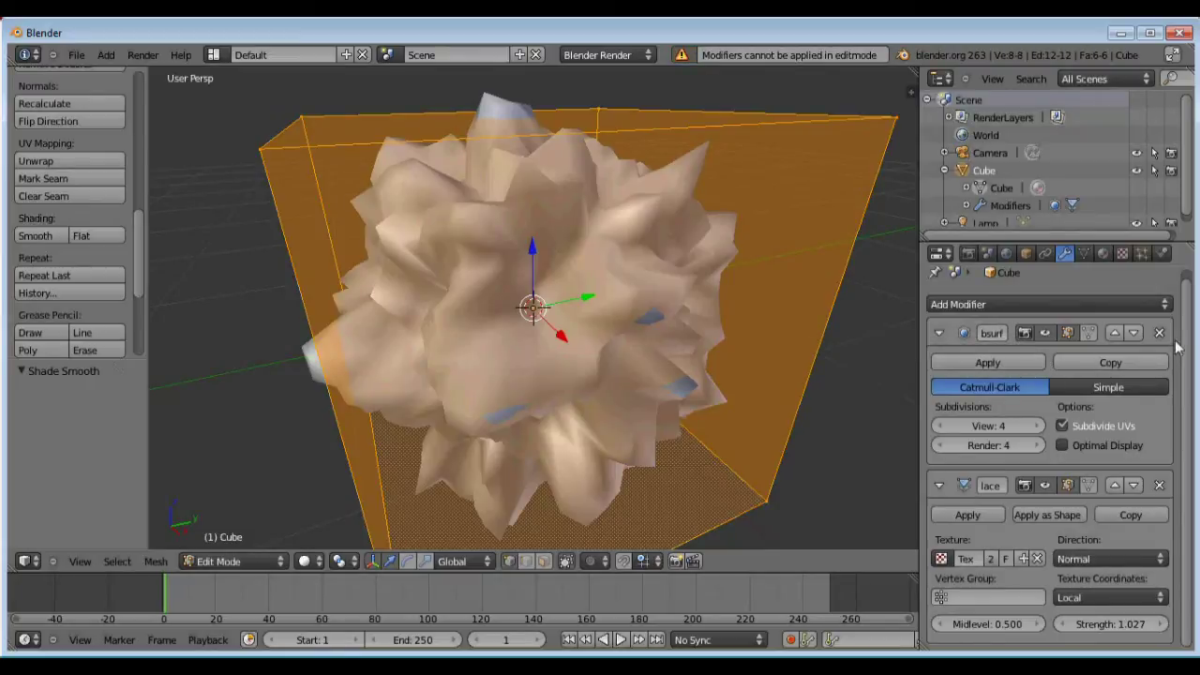
pyautogui.click(994, 187)
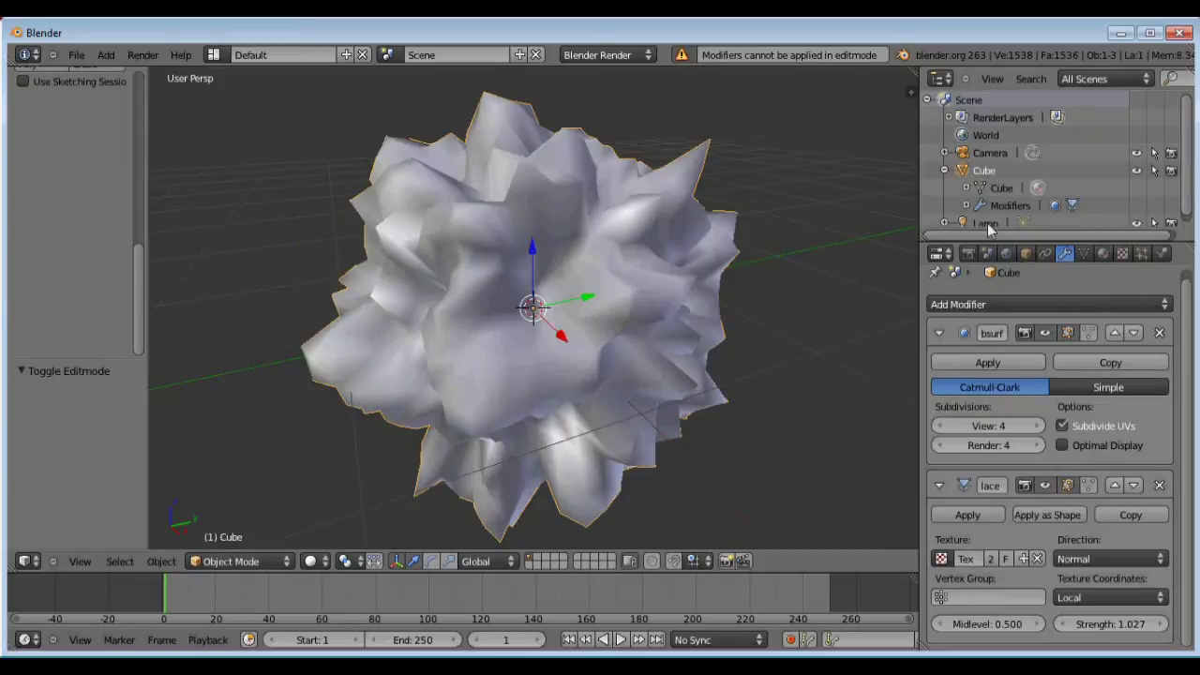
pyautogui.click(1017, 362)
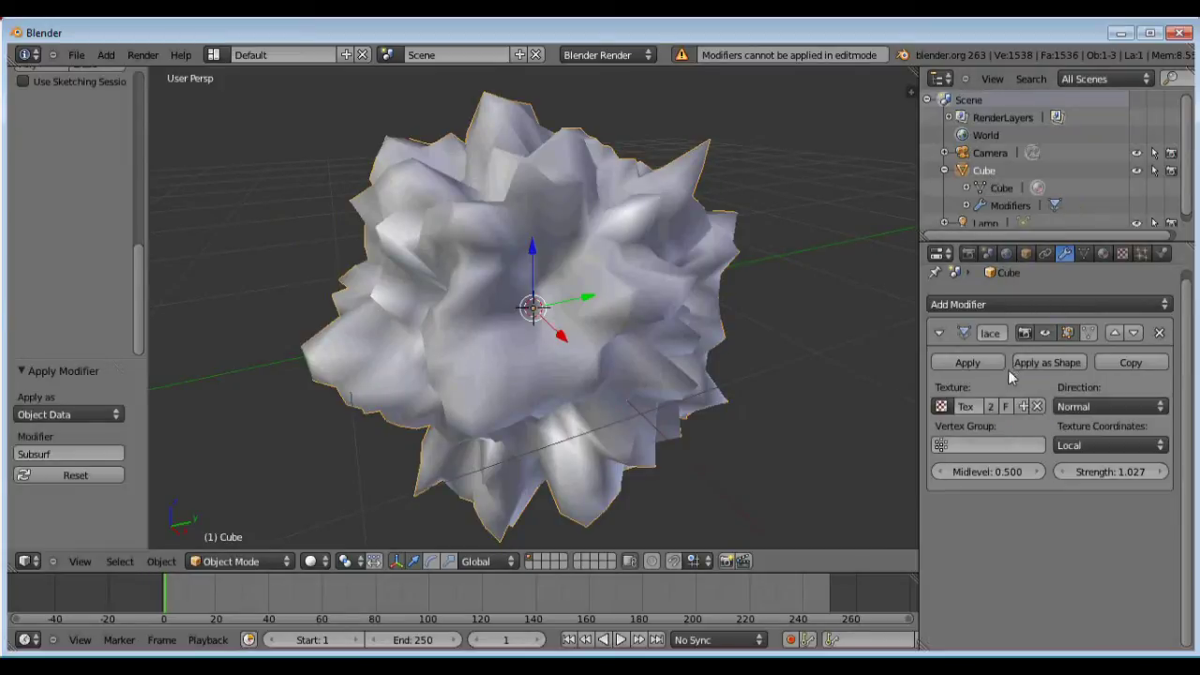
pyautogui.click(982, 365)
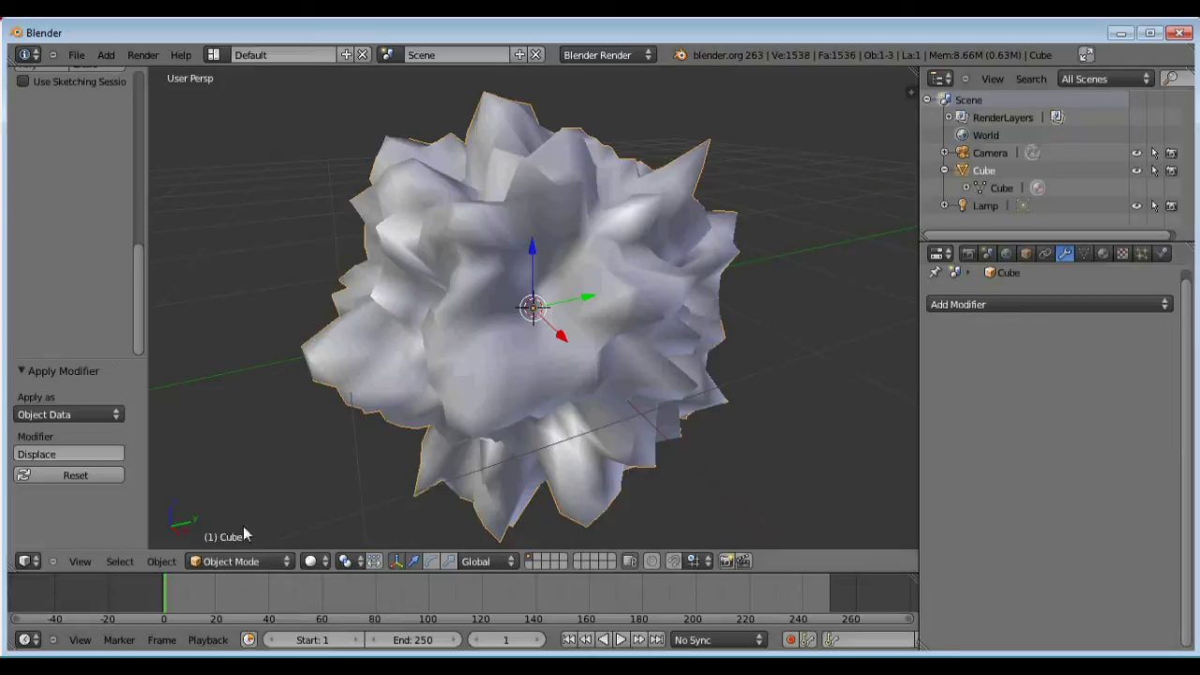
# Keep Object Mode and cycle viewport shading through Wireframe and Solid, settling on Texture.
pyautogui.click(242, 562)
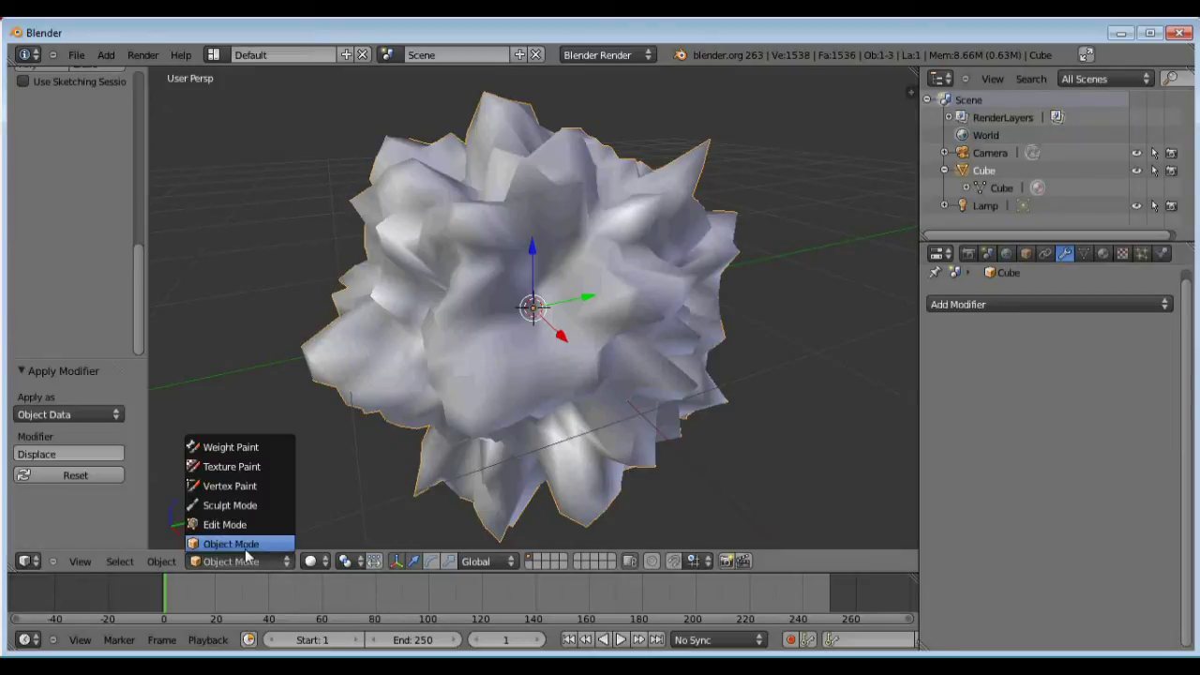
pyautogui.click(233, 543)
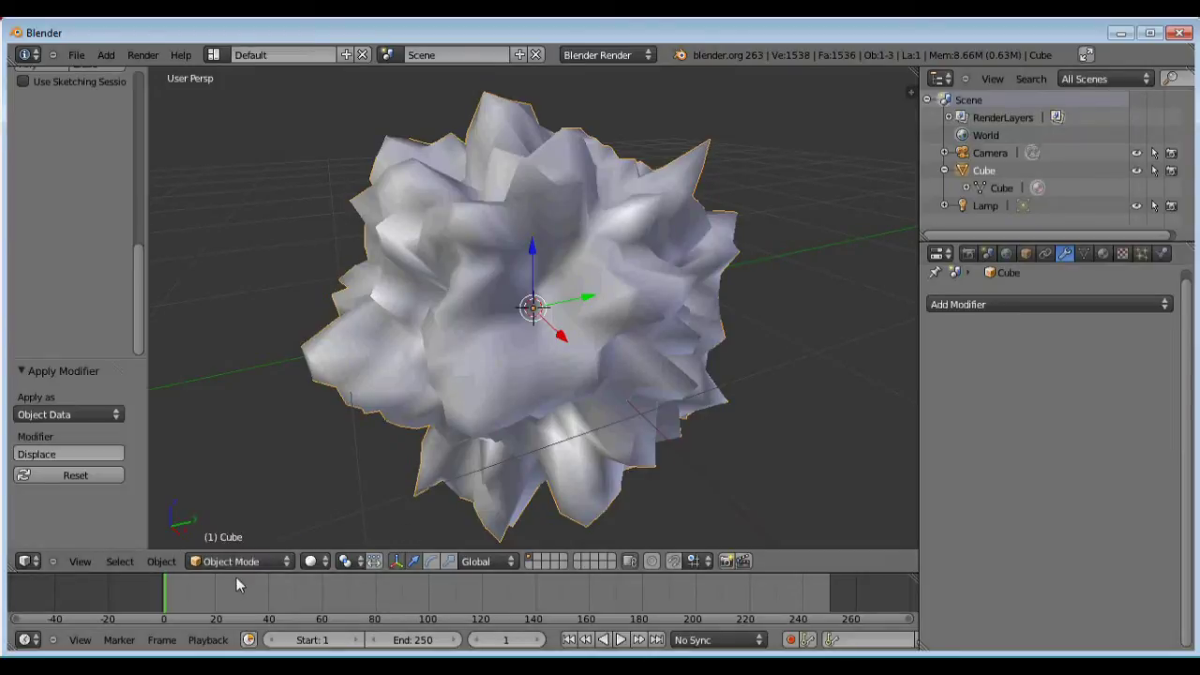
pyautogui.click(325, 566)
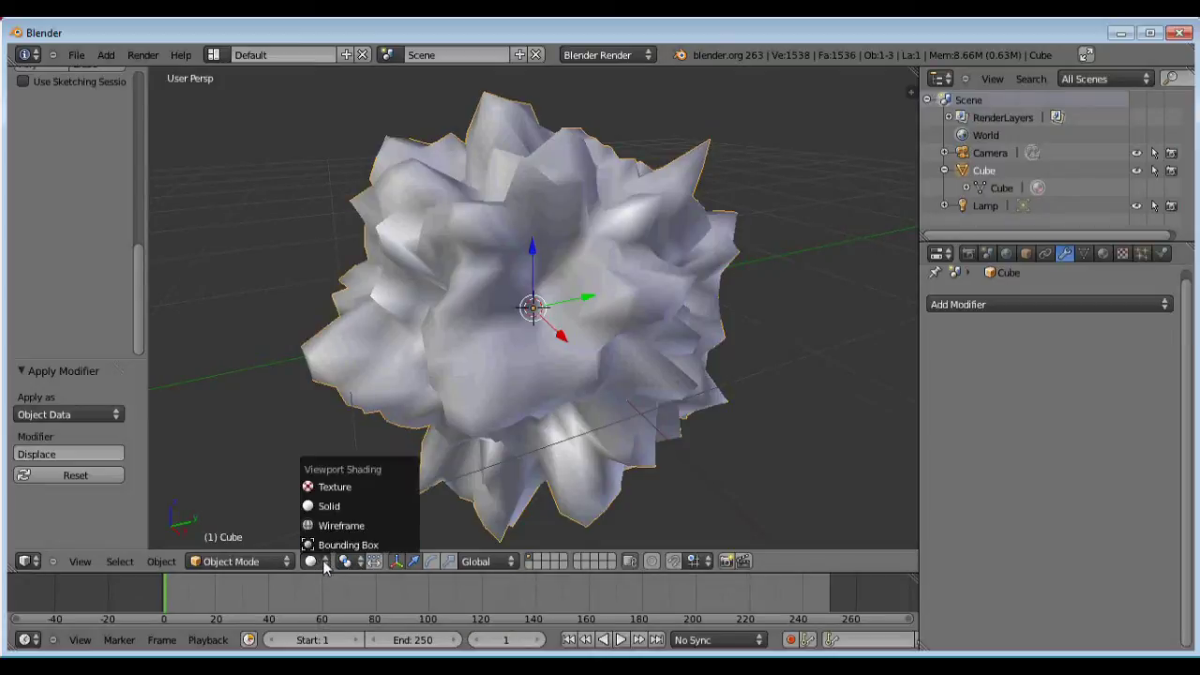
pyautogui.click(371, 527)
pyautogui.click(325, 563)
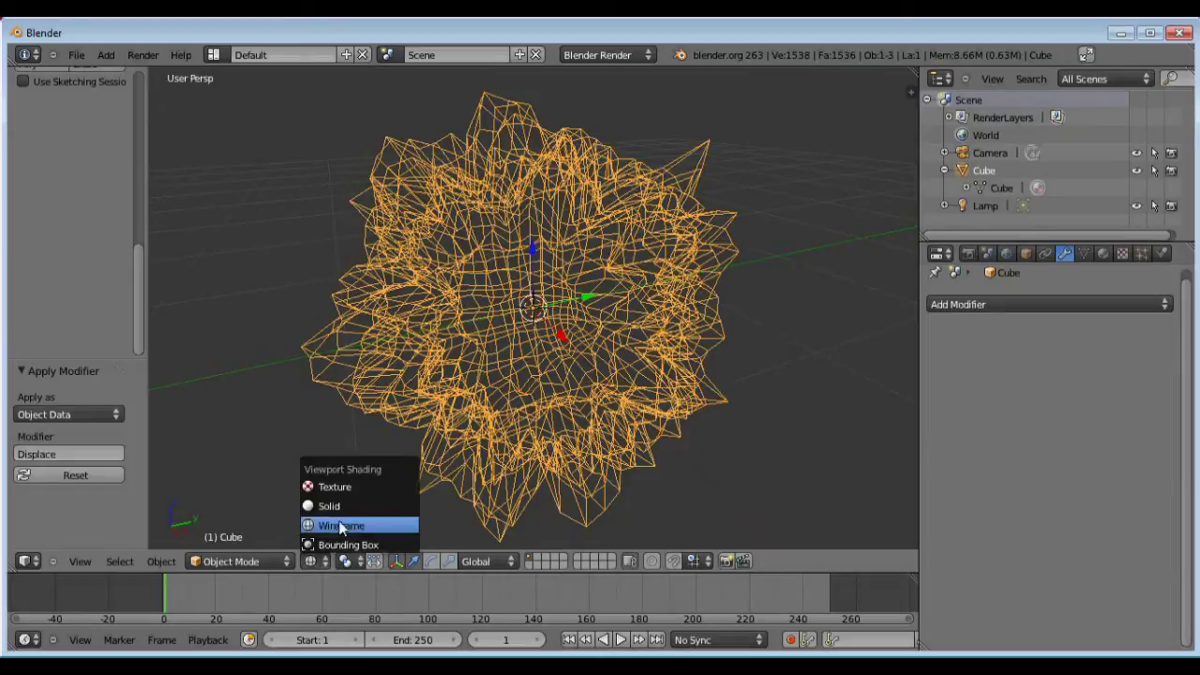
pyautogui.click(323, 507)
pyautogui.click(317, 563)
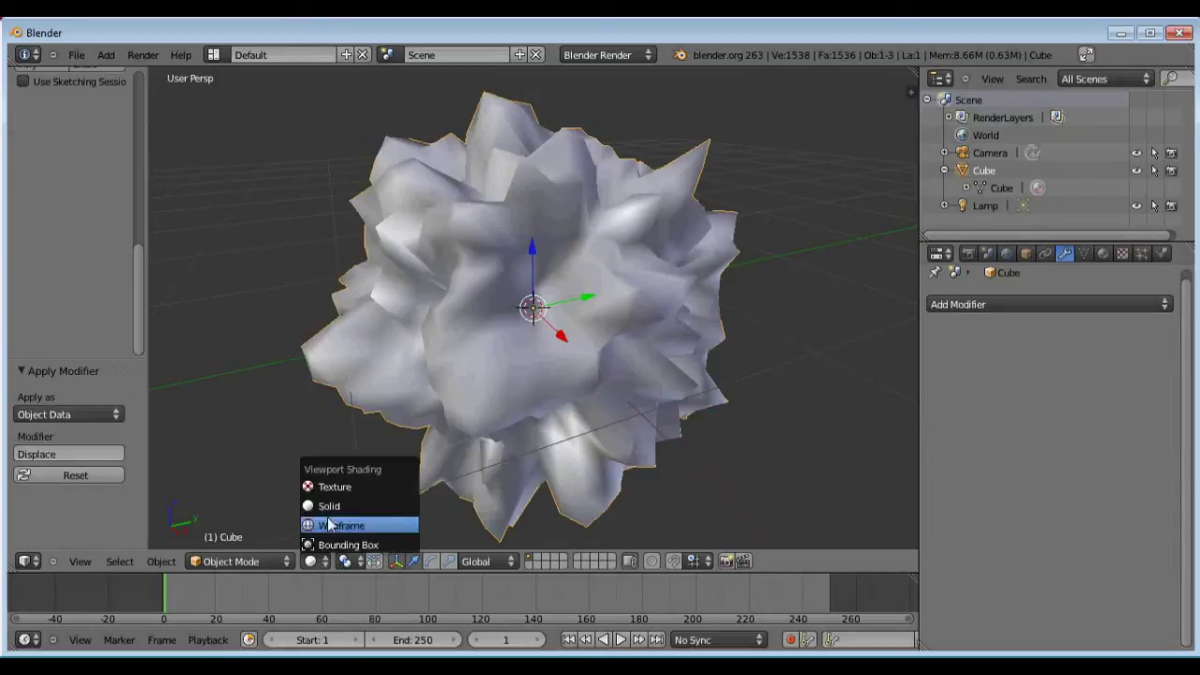
pyautogui.click(335, 490)
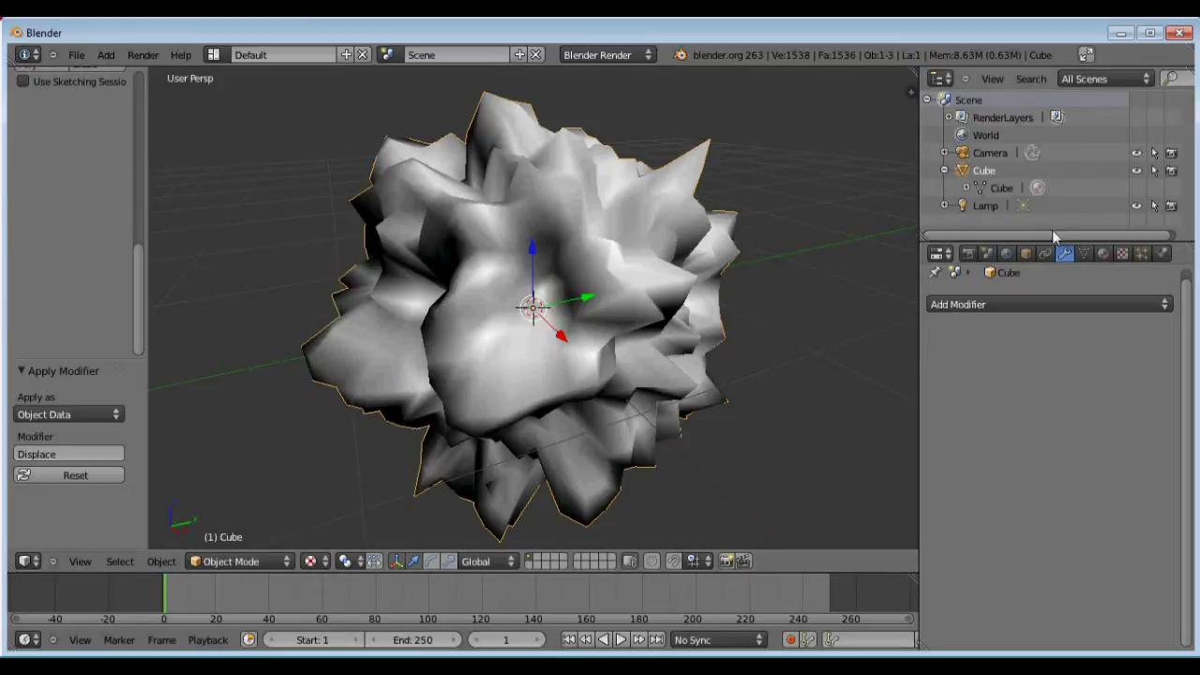
# Enable Subsurface Scattering on the rock material with the Whole Milk preset, then widen the viewport.
pyautogui.click(1104, 255)
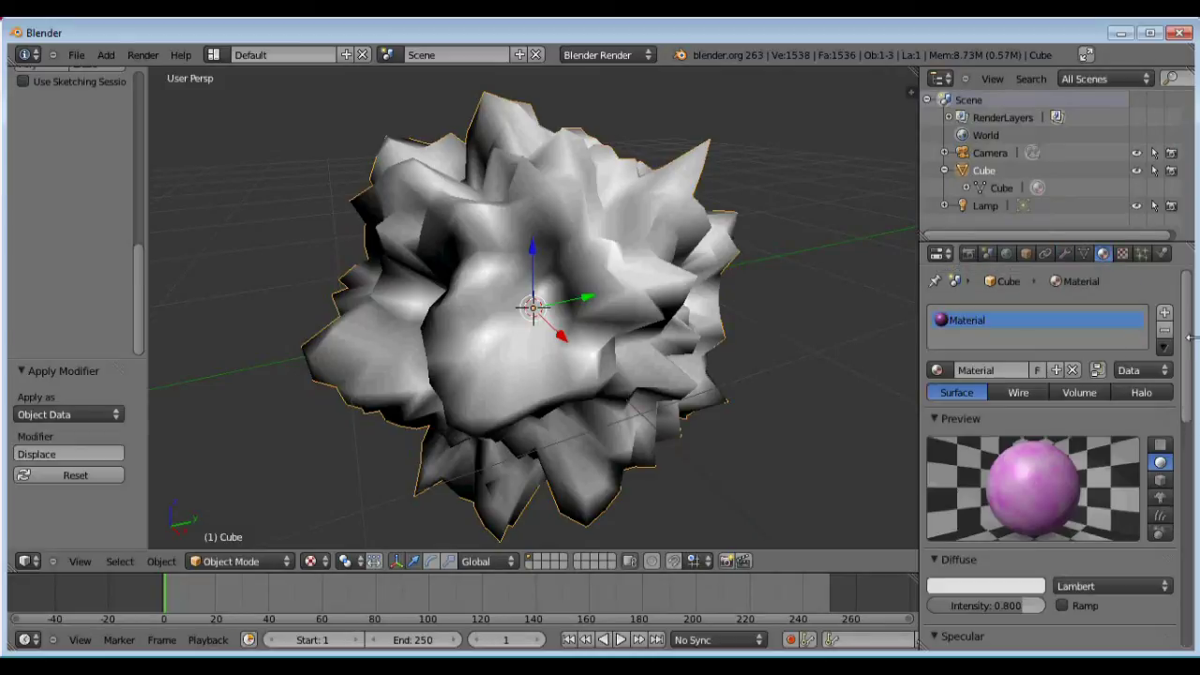
pyautogui.moveTo(1191, 323)
pyautogui.mouseDown()
pyautogui.moveTo(1179, 511)
pyautogui.moveTo(1102, 531)
pyautogui.mouseUp()
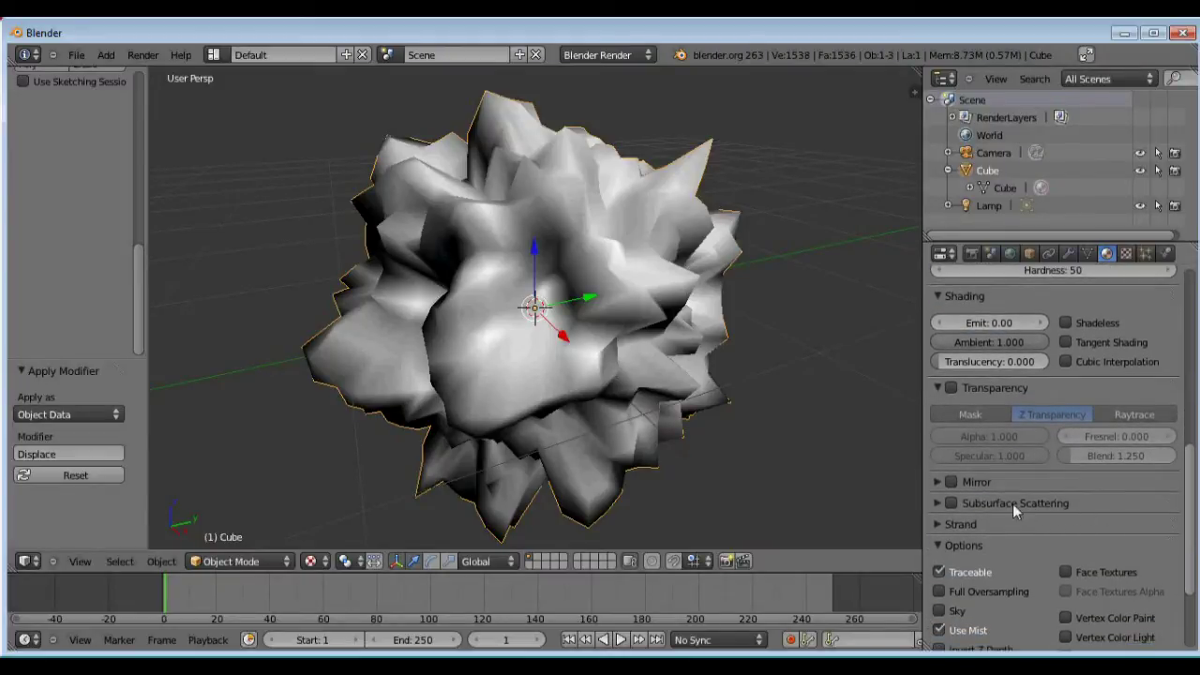
pyautogui.click(940, 503)
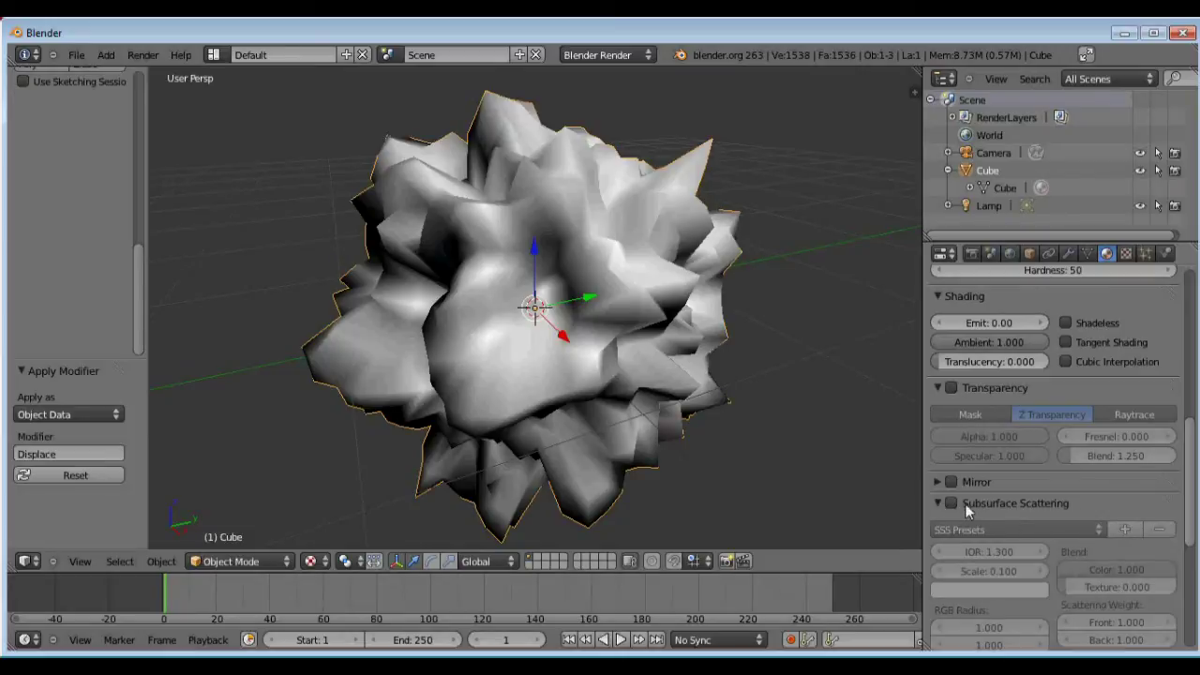
pyautogui.click(953, 503)
pyautogui.moveTo(1189, 441); pyautogui.dragTo(1189, 550)
pyautogui.click(1003, 379)
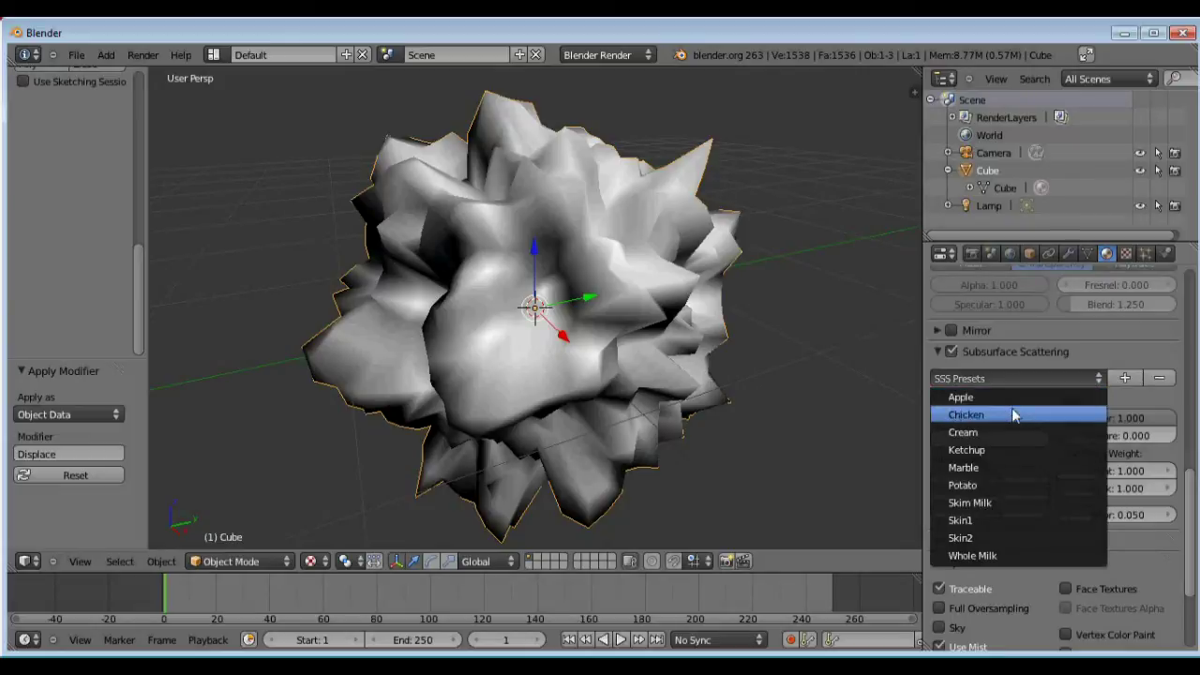
pyautogui.click(1010, 554)
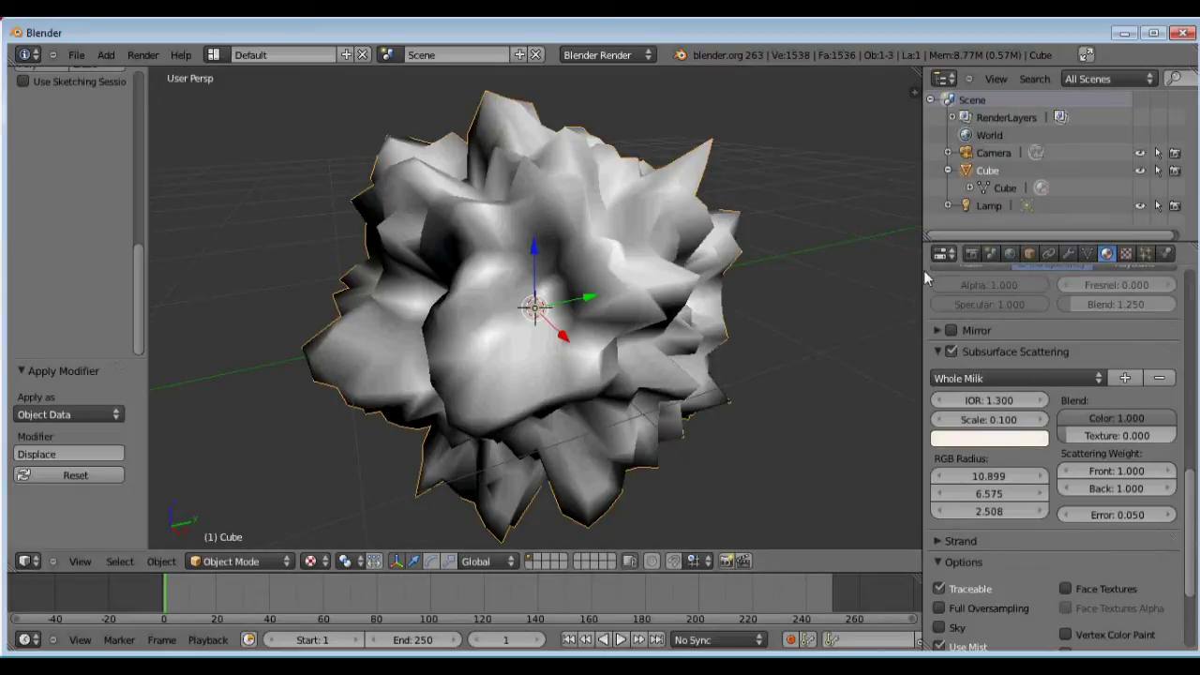
pyautogui.moveTo(924, 271); pyautogui.dragTo(980, 271)
pyautogui.scroll(-3, 811, 327)
pyautogui.scroll(-2, 809, 319)
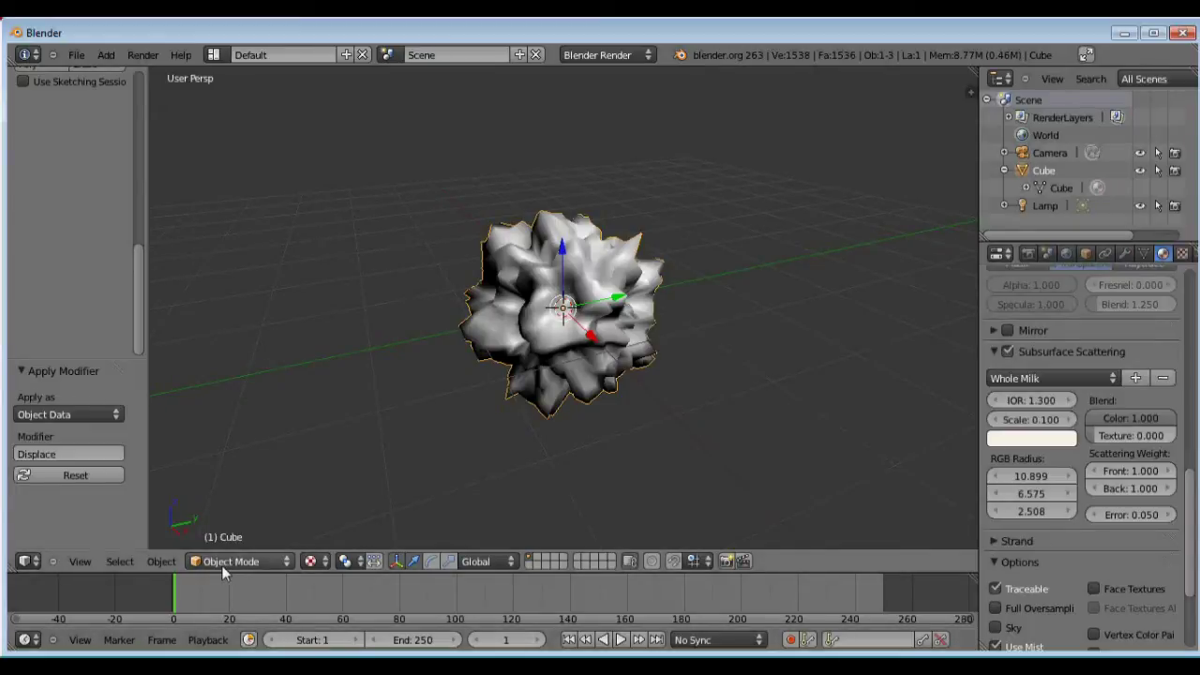
# Toggle Quad View to show top, front, right and camera views, zooming in on the rock.
pyautogui.click(81, 561)
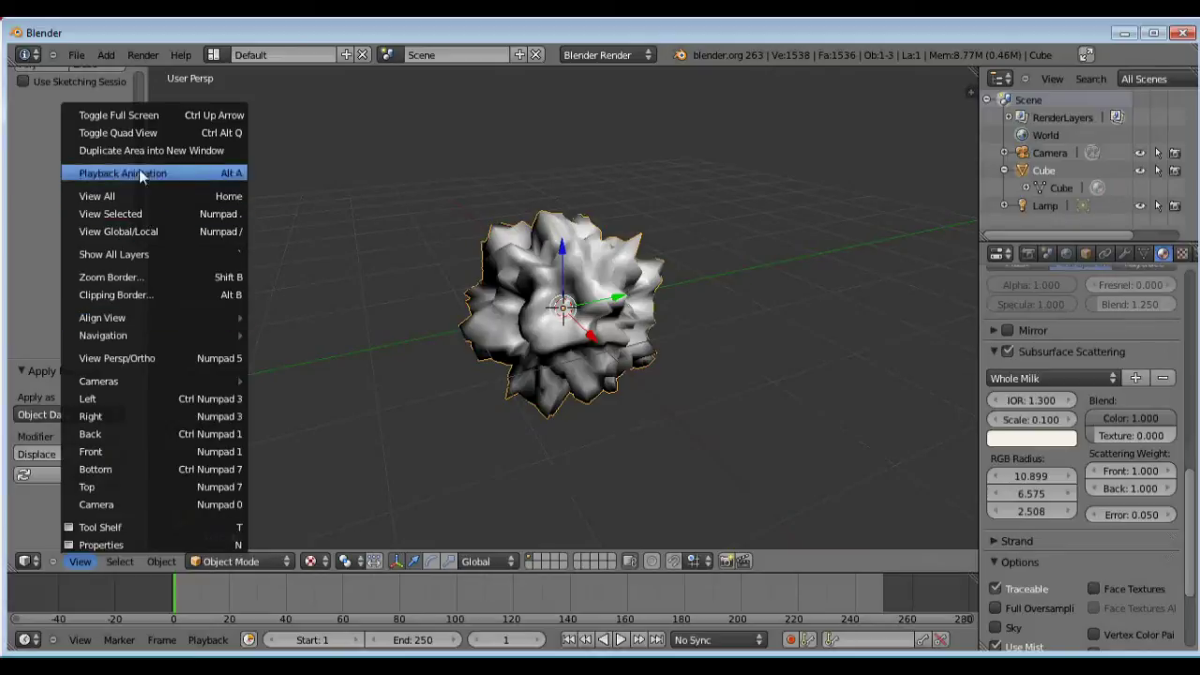
pyautogui.click(137, 133)
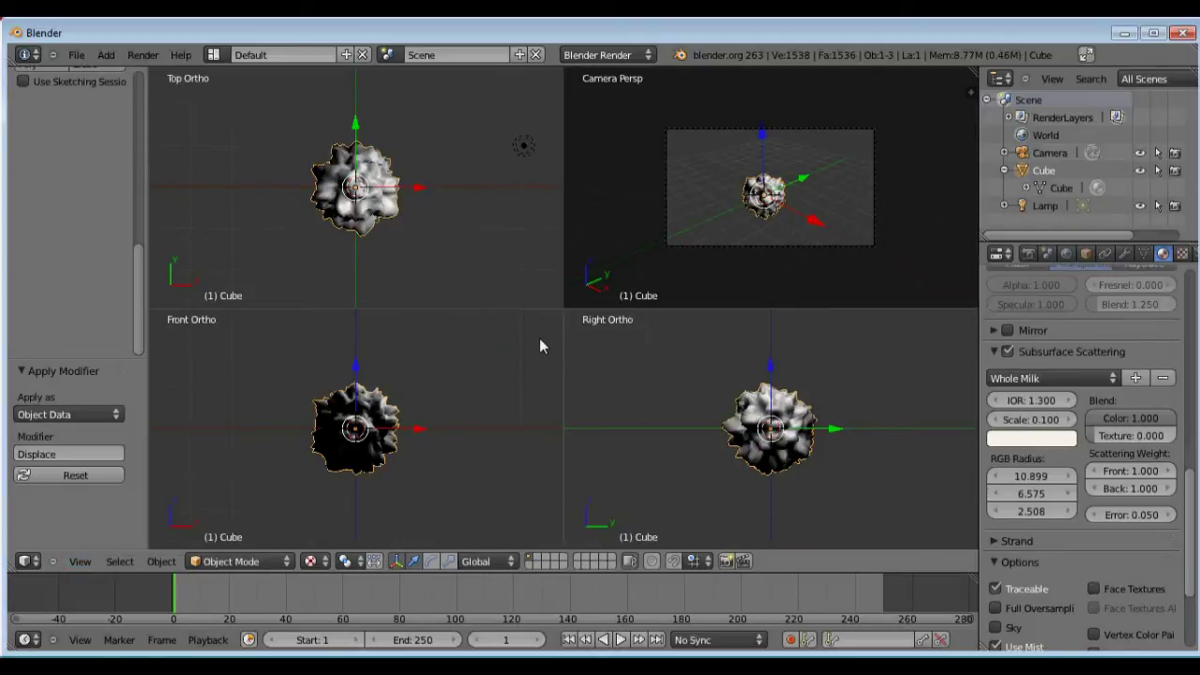
pyautogui.scroll(3, 539, 347)
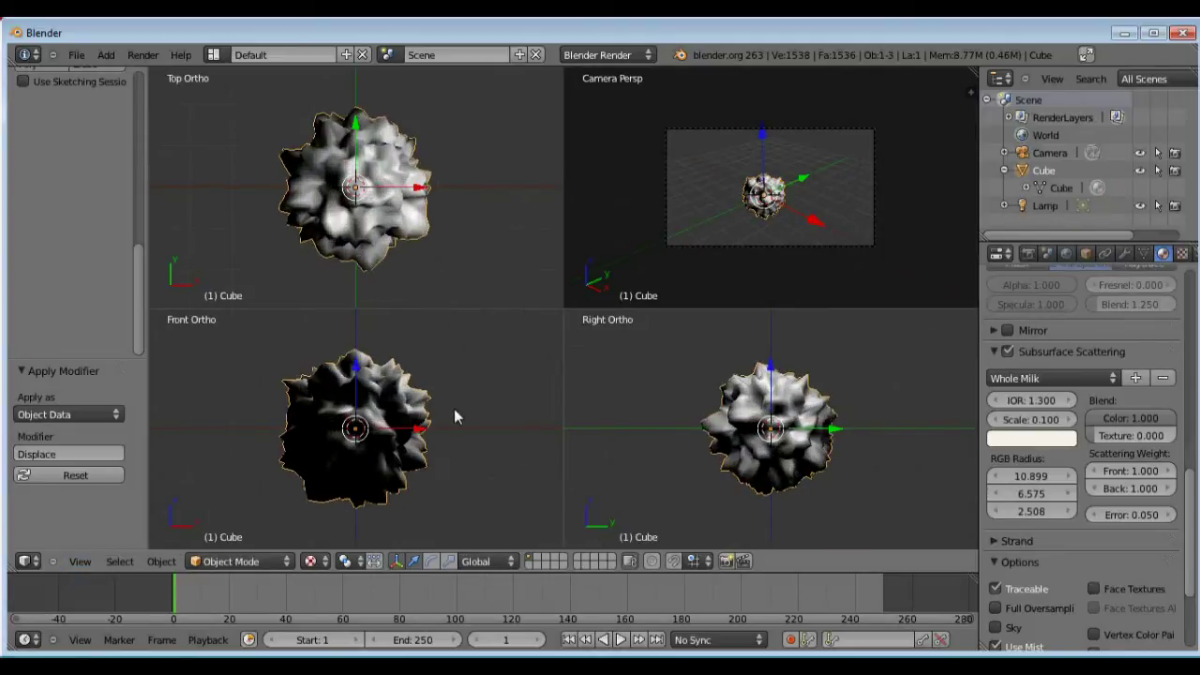
pyautogui.scroll(2, 672, 170)
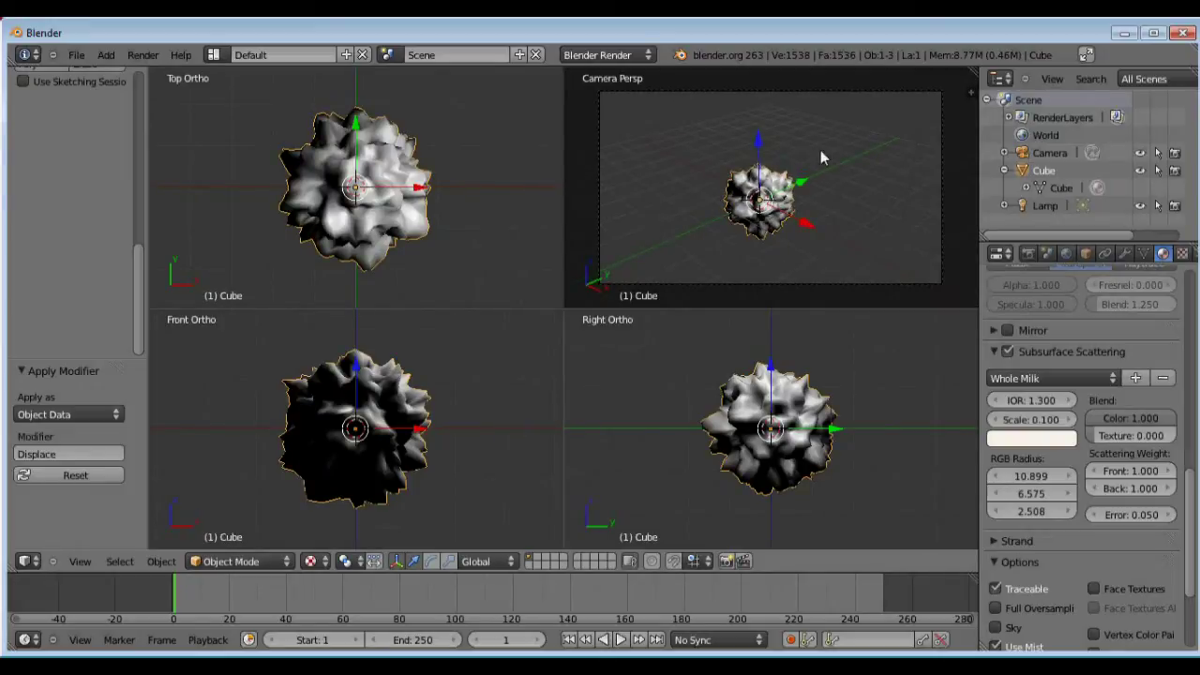
pyautogui.click(769, 182)
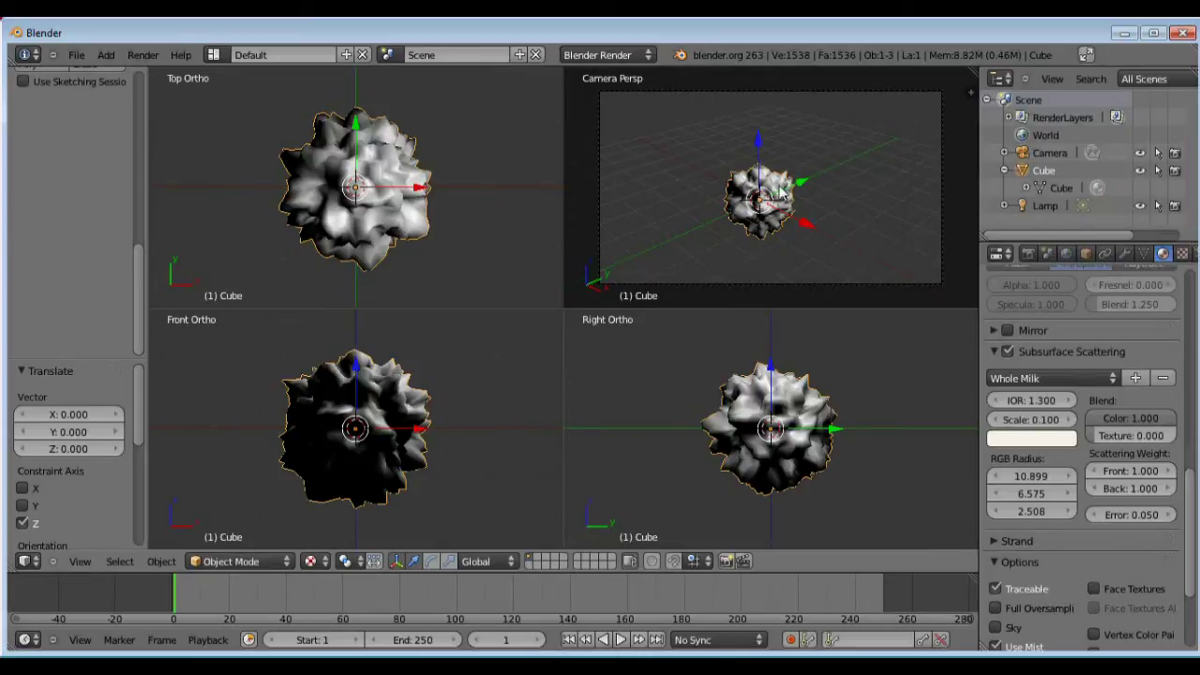
# Scale the rock uniformly, confirming at a factor of about 1.835.
pyautogui.press('g')
pyautogui.press('y')
pyautogui.press('Return')
pyautogui.press('s')
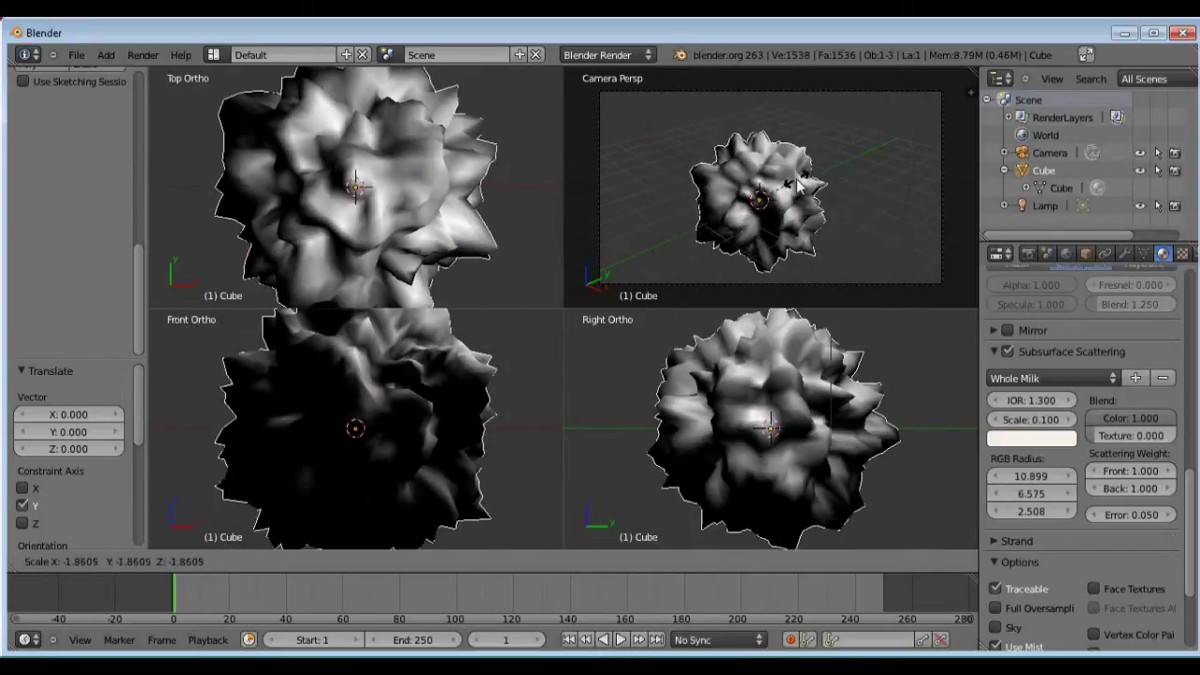
pyautogui.click(799, 183)
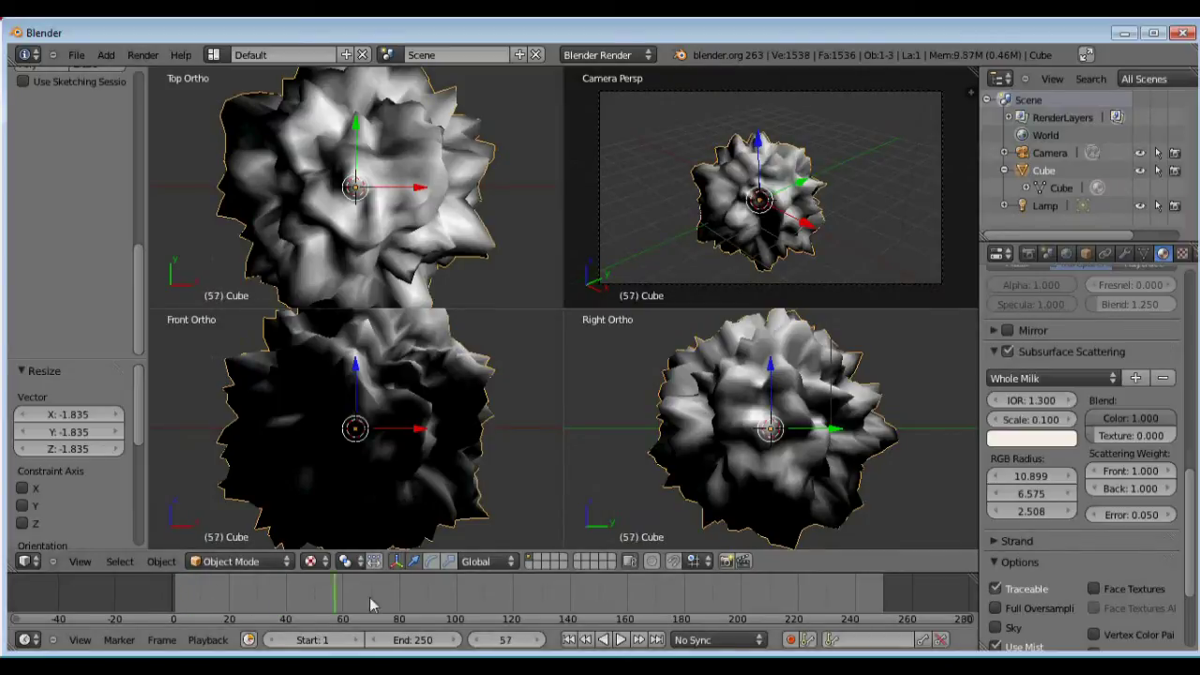
# Scrub and zoom the timeline around the early frames, returning the playhead from 79 to 0.
pyautogui.moveTo(370, 598); pyautogui.dragTo(398, 600)
pyautogui.keyDown('ctrl'); pyautogui.moveTo(975, 627); pyautogui.dragTo(403, 624, button='middle'); pyautogui.keyUp('ctrl')
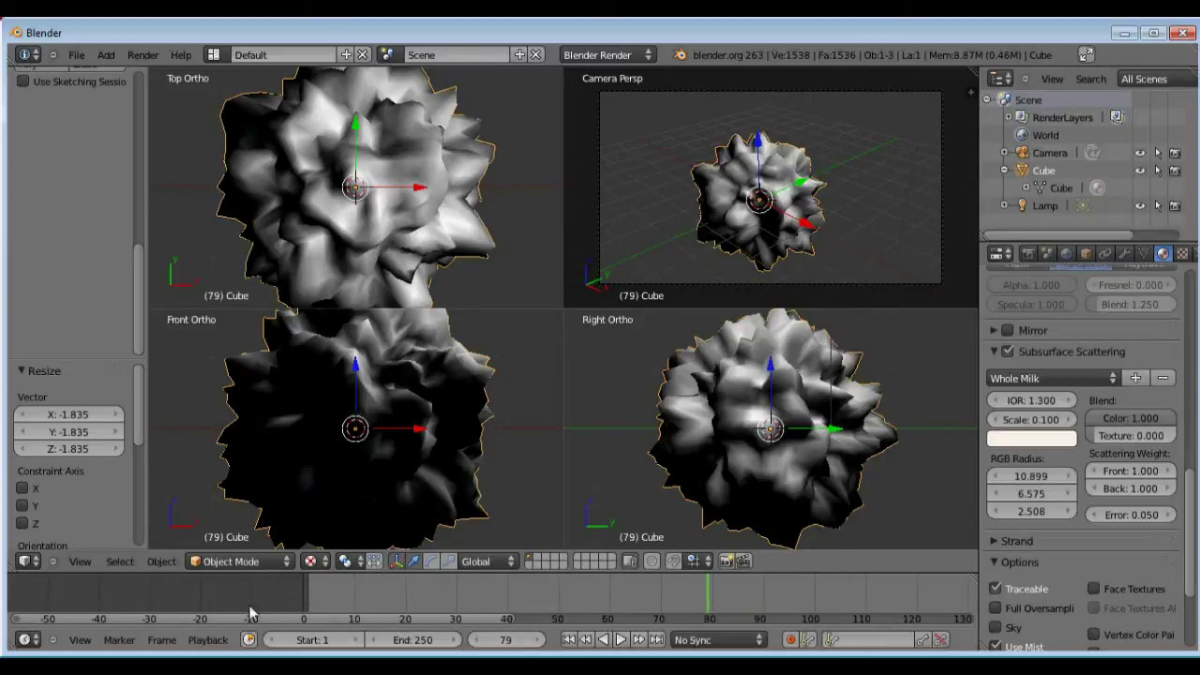
pyautogui.keyDown('ctrl'); pyautogui.hscroll(5, 207, 623); pyautogui.keyUp('ctrl')
pyautogui.keyDown('ctrl'); pyautogui.hscroll(2, 335, 620); pyautogui.keyUp('ctrl')
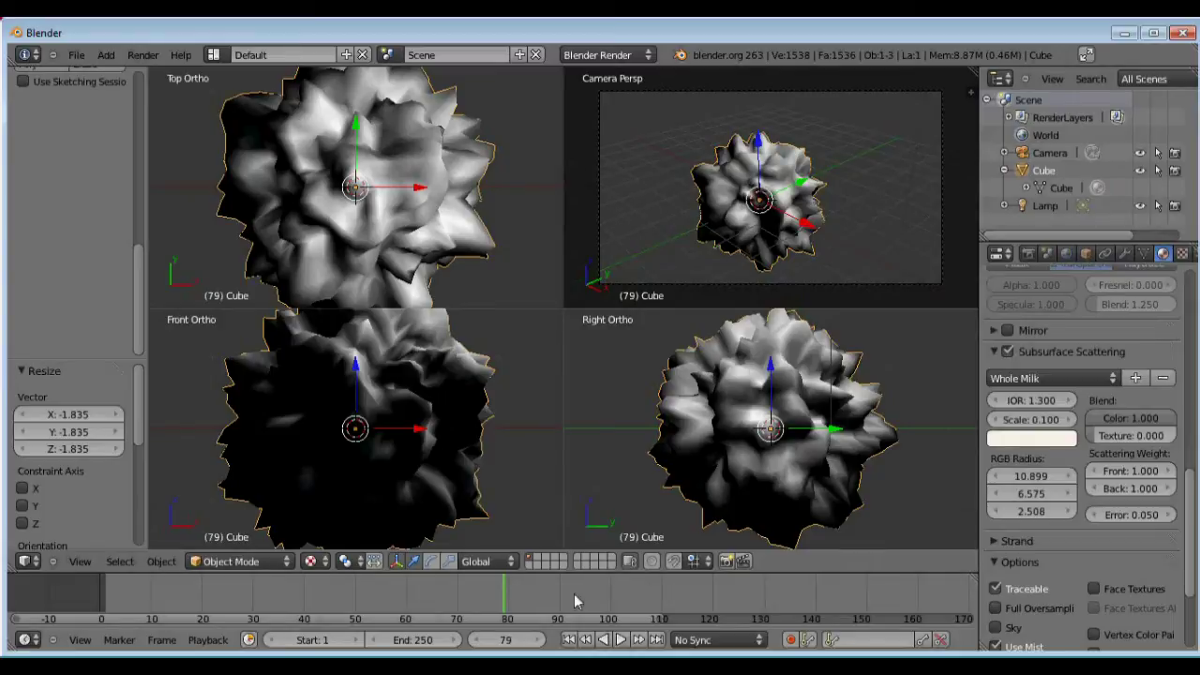
pyautogui.moveTo(469, 594); pyautogui.dragTo(101, 593)
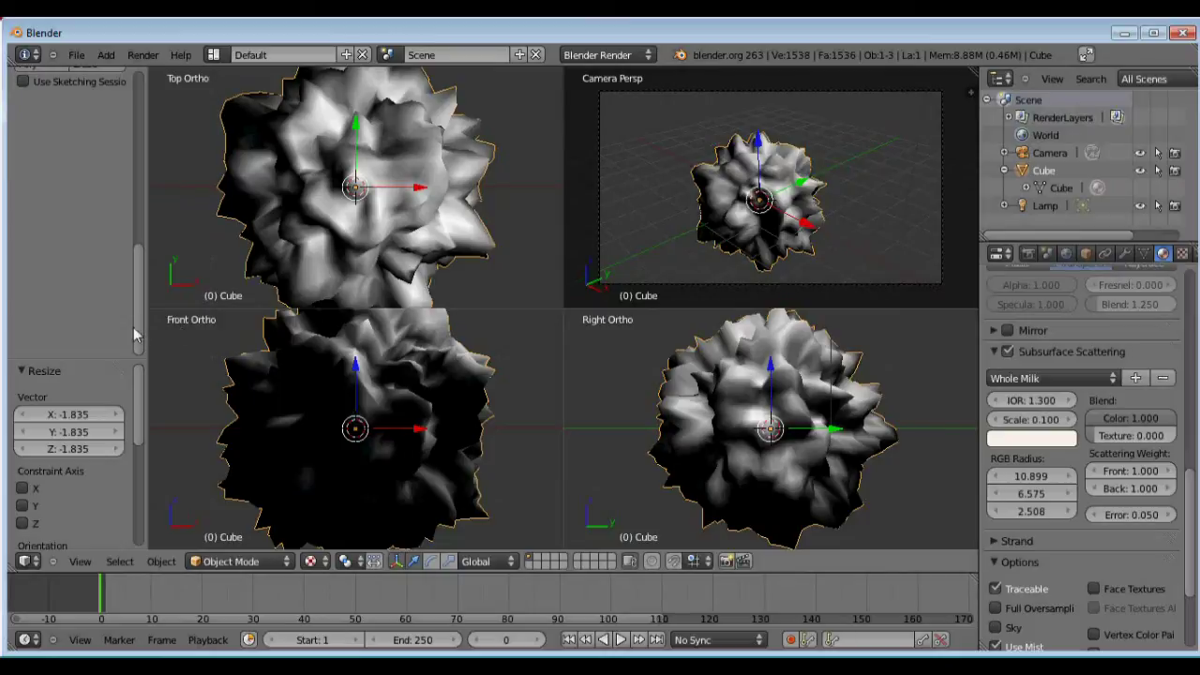
# Insert a rotation keyframe for the rock at frame 0.
pyautogui.moveTo(139, 324); pyautogui.dragTo(147, 153)
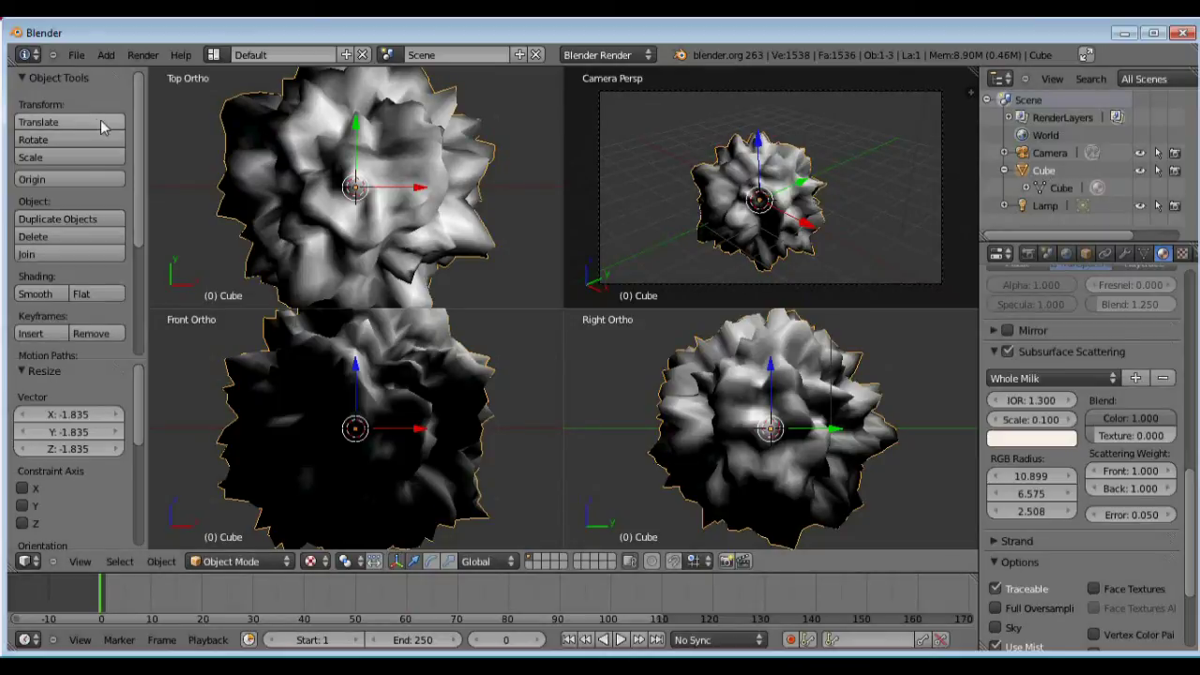
pyautogui.moveTo(138, 97); pyautogui.dragTo(132, 200)
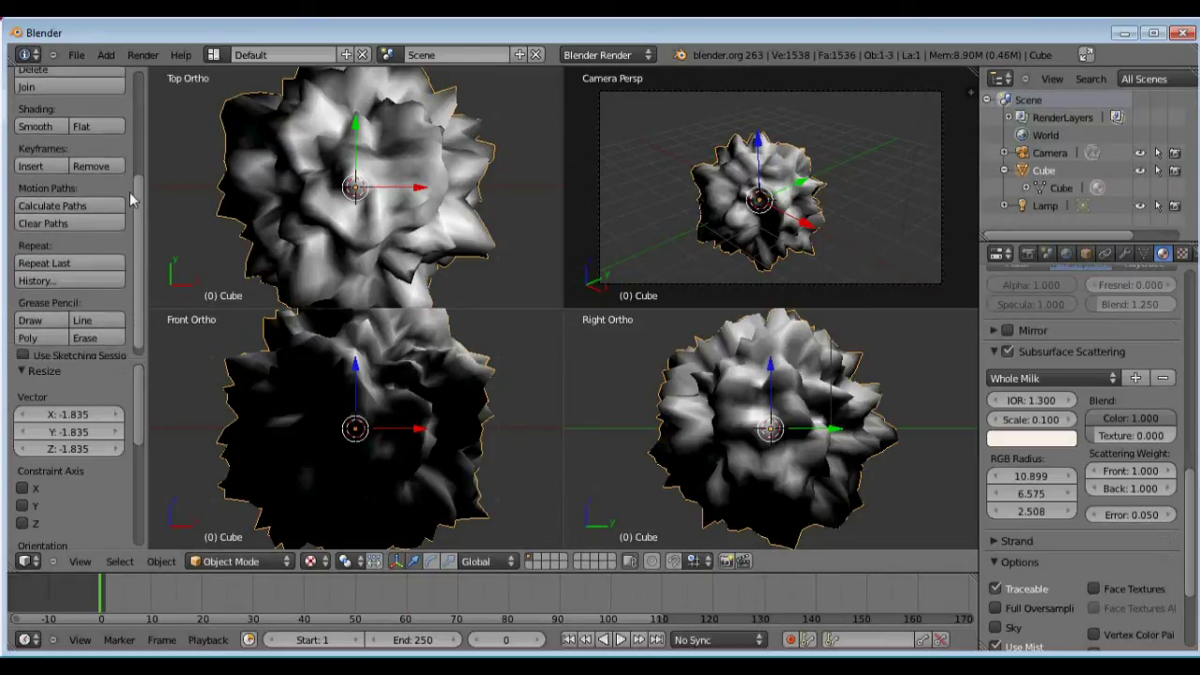
pyautogui.click(46, 167)
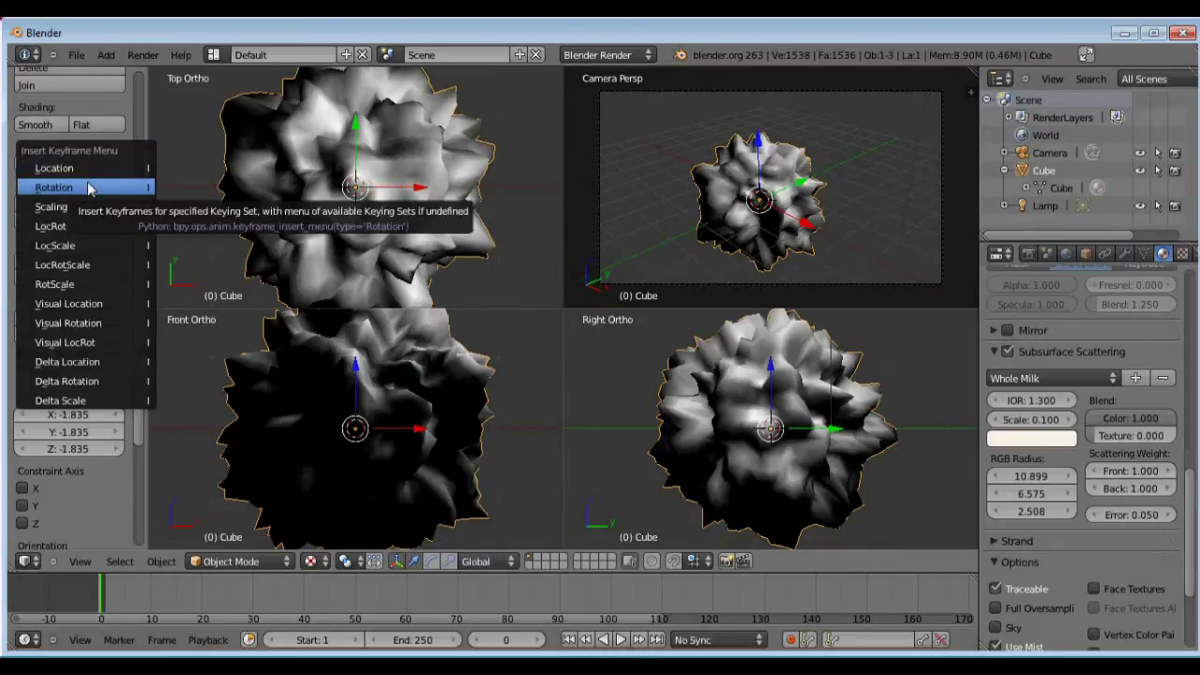
pyautogui.click(89, 188)
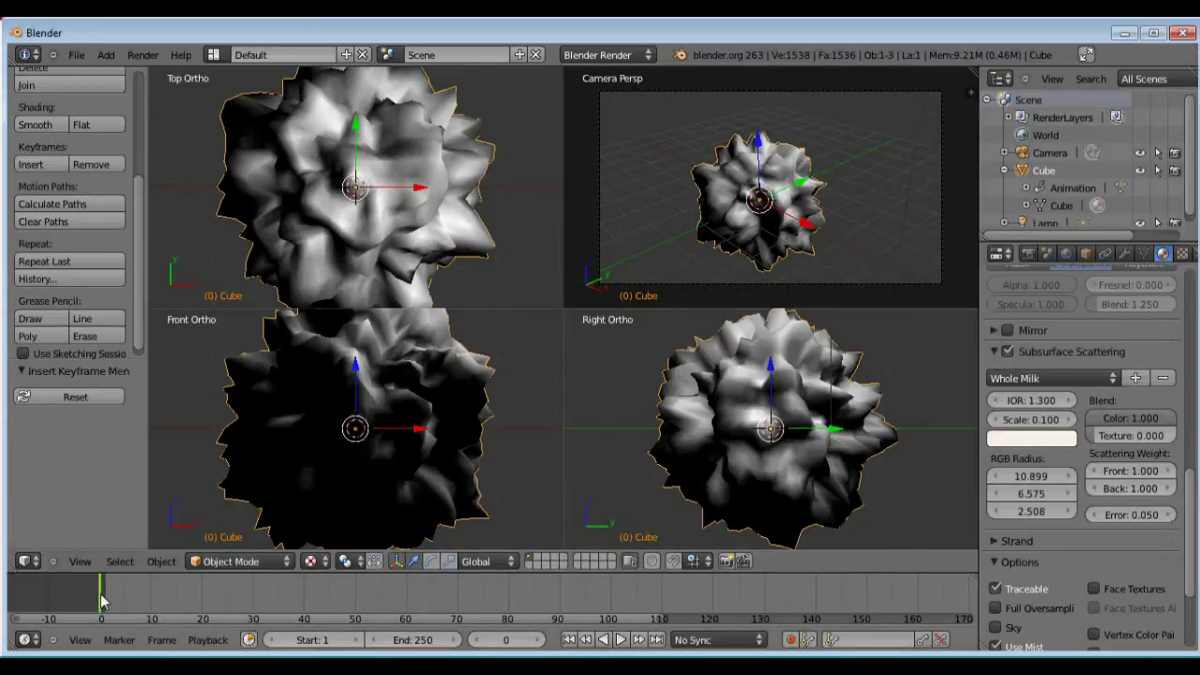
# Move the current frame to 30 and zoom the timeline in around it.
pyautogui.moveTo(101, 600); pyautogui.dragTo(254, 609)
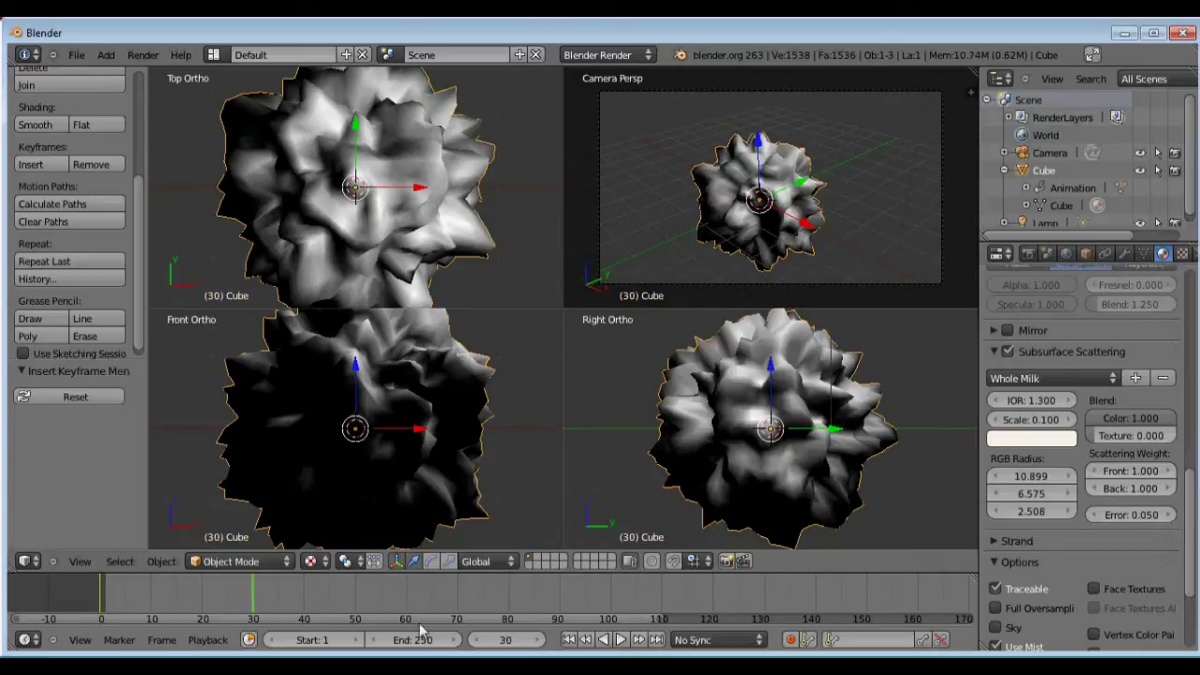
pyautogui.keyDown('ctrl'); pyautogui.moveTo(664, 624); pyautogui.dragTo(224, 628, button='middle'); pyautogui.keyUp('ctrl')
pyautogui.keyDown('ctrl'); pyautogui.scroll(4, 223, 628); pyautogui.keyUp('ctrl')
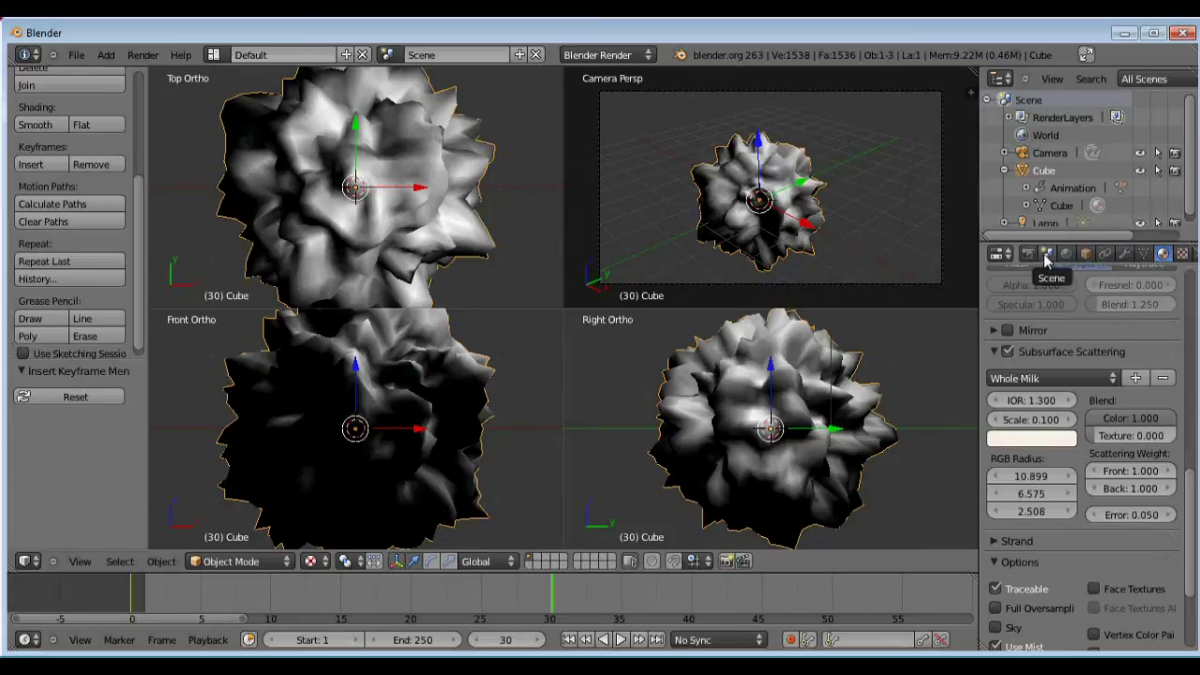
# Open the Cube's Object properties, test spinning Rotation Z, and reset it to 0°.
pyautogui.click(1048, 259)
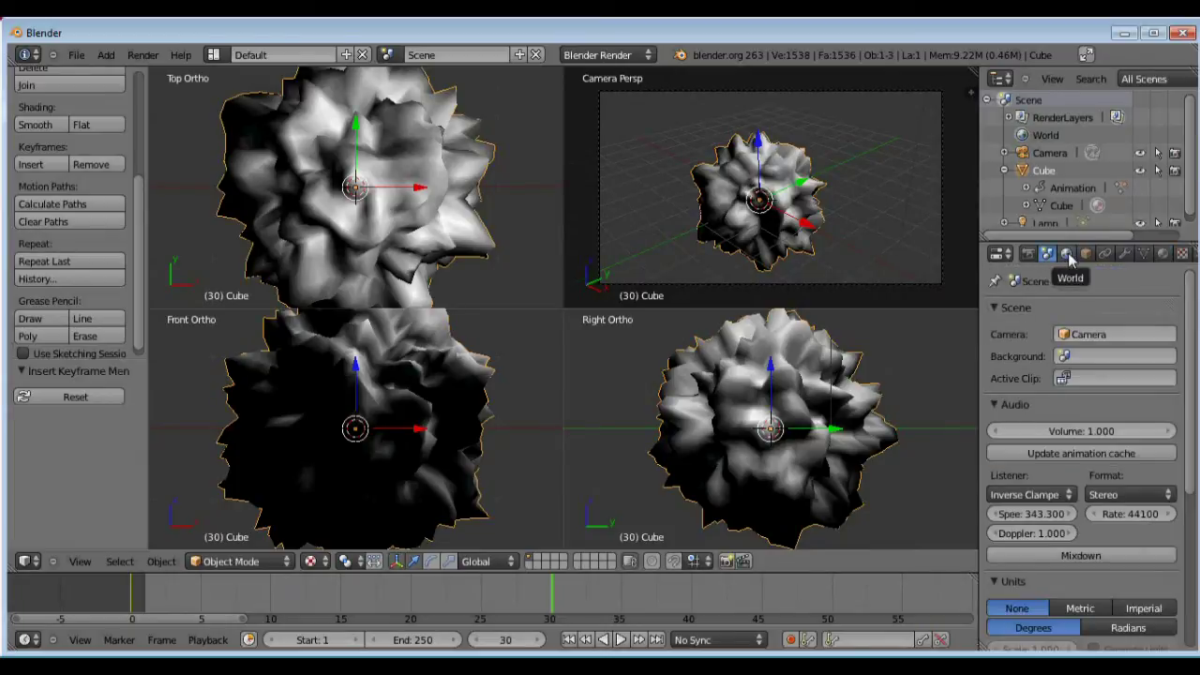
pyautogui.click(1069, 254)
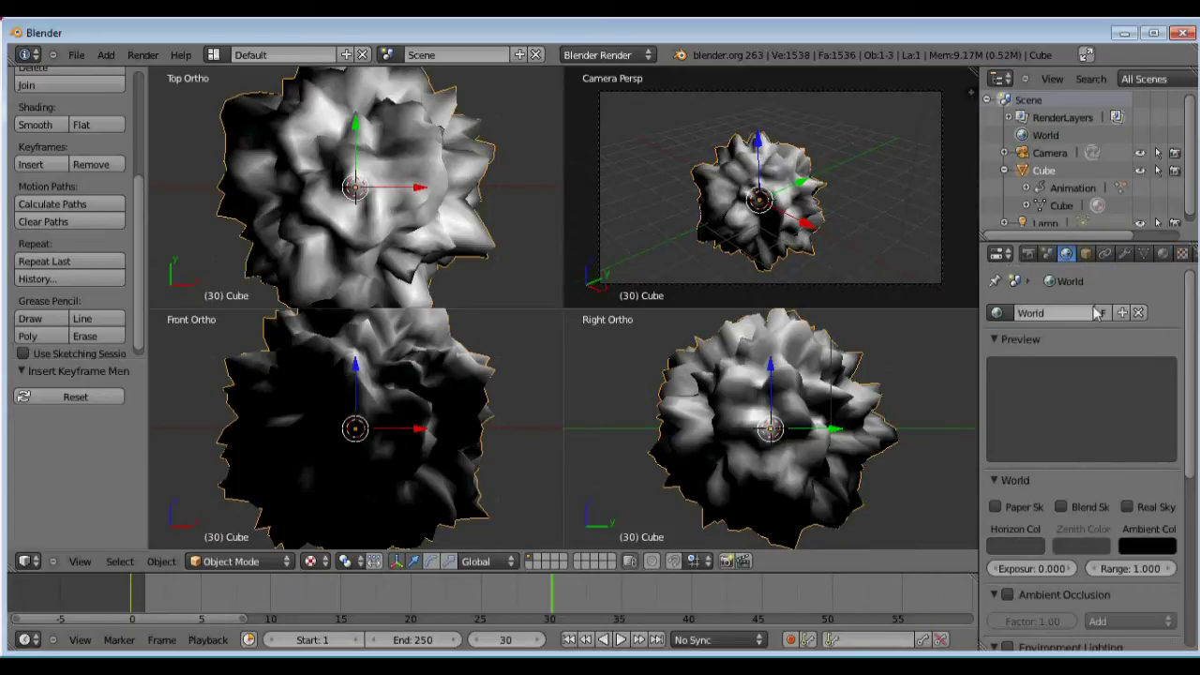
pyautogui.click(1087, 255)
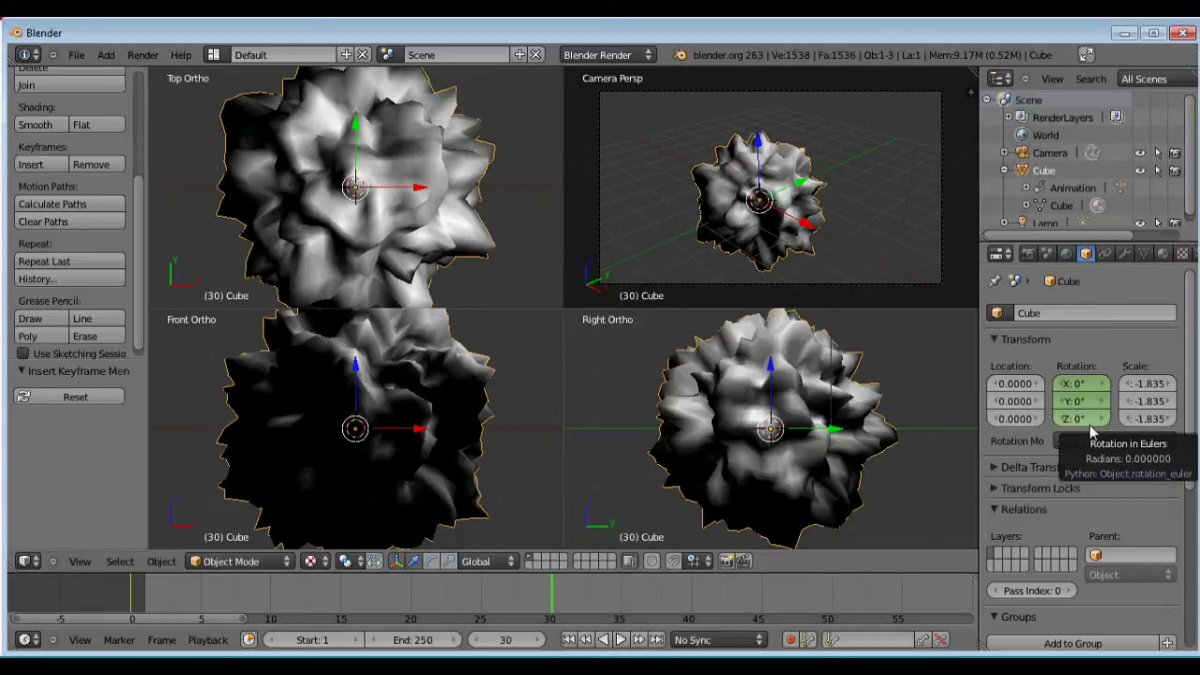
pyautogui.moveTo(1095, 428)
pyautogui.mouseDown()
pyautogui.moveTo(1107, 427)
pyautogui.moveTo(1080, 428)
pyautogui.mouseUp()
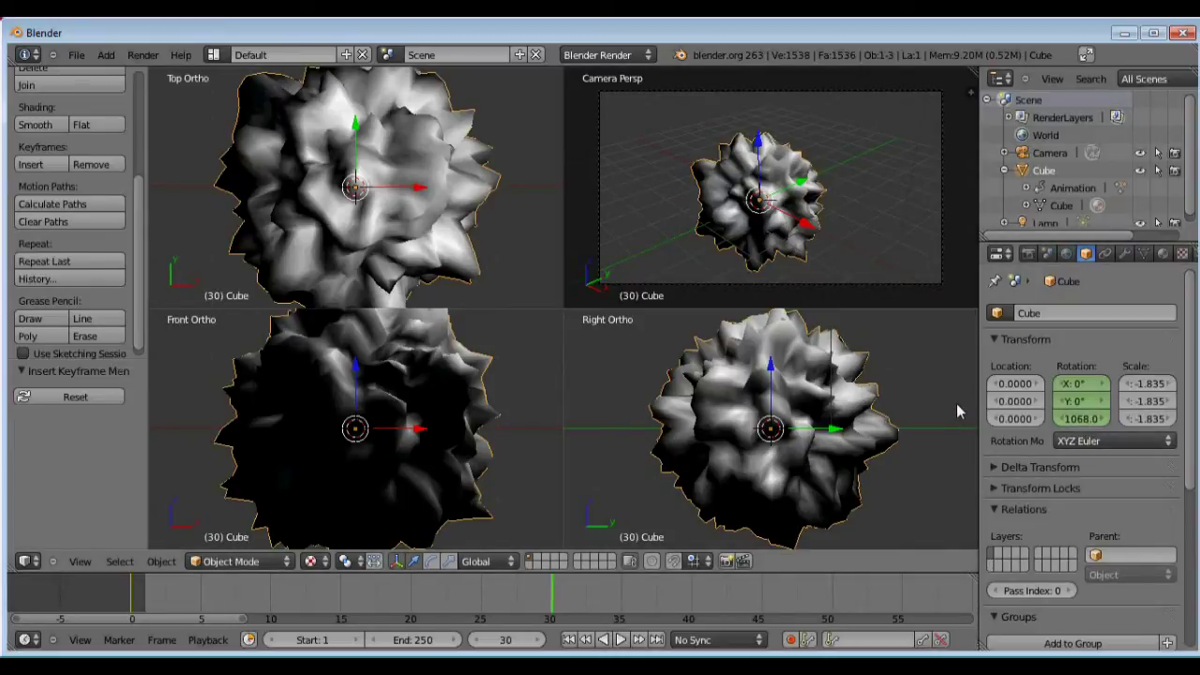
pyautogui.hotkey('alt', 'r')
# Test Rotation Y and cancel back to 0°, then start entering a negative Rotation X value.
pyautogui.click(1072, 401)
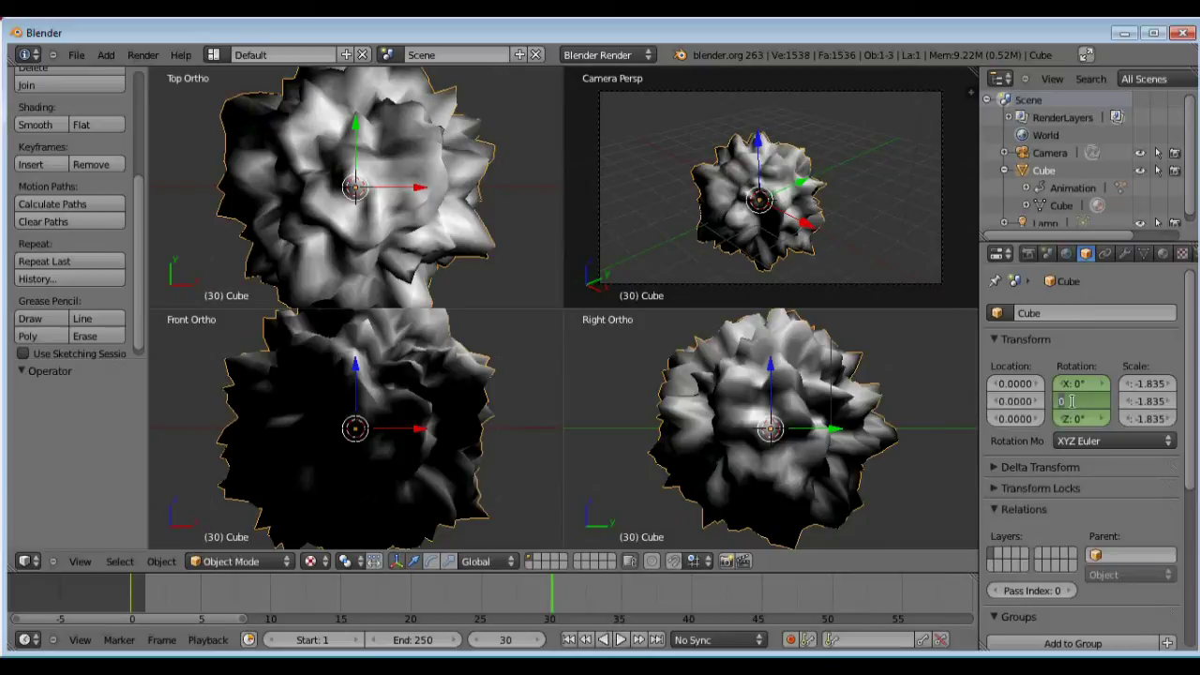
pyautogui.hotkey('ctrl', 'a')
pyautogui.press('Return')
pyautogui.moveTo(1086, 402); pyautogui.dragTo(1052, 394)
pyautogui.press('BackSpace')
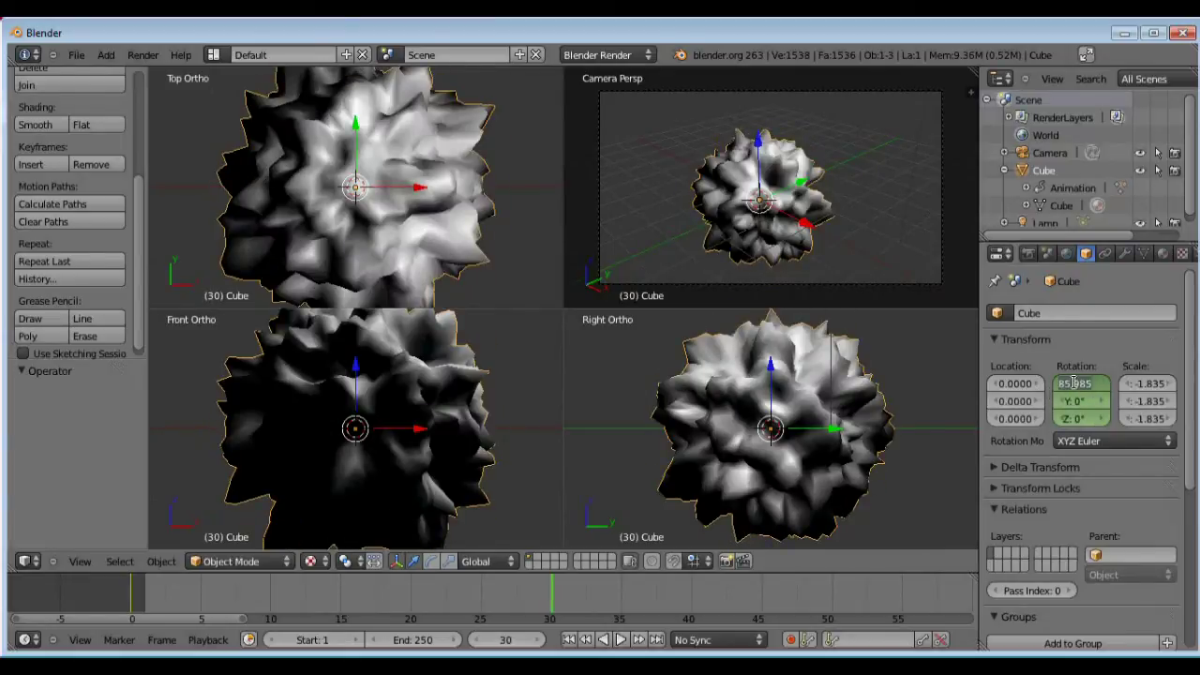
pyautogui.click(1065, 392)
pyautogui.moveTo(1065, 392); pyautogui.dragTo(1051, 388)
pyautogui.write('-1')
# Set Rotation X to -360° and insert a rotation keyframe at frame 30.
pyautogui.press('Tab')
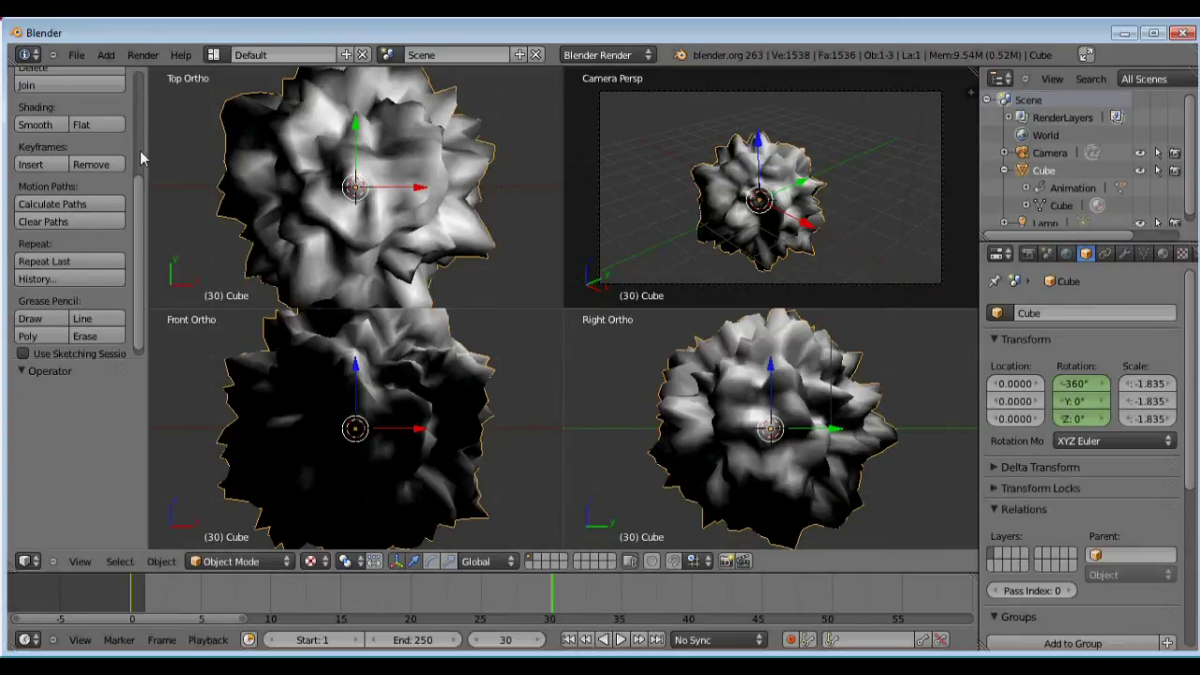
pyautogui.scroll(5, 137, 112)
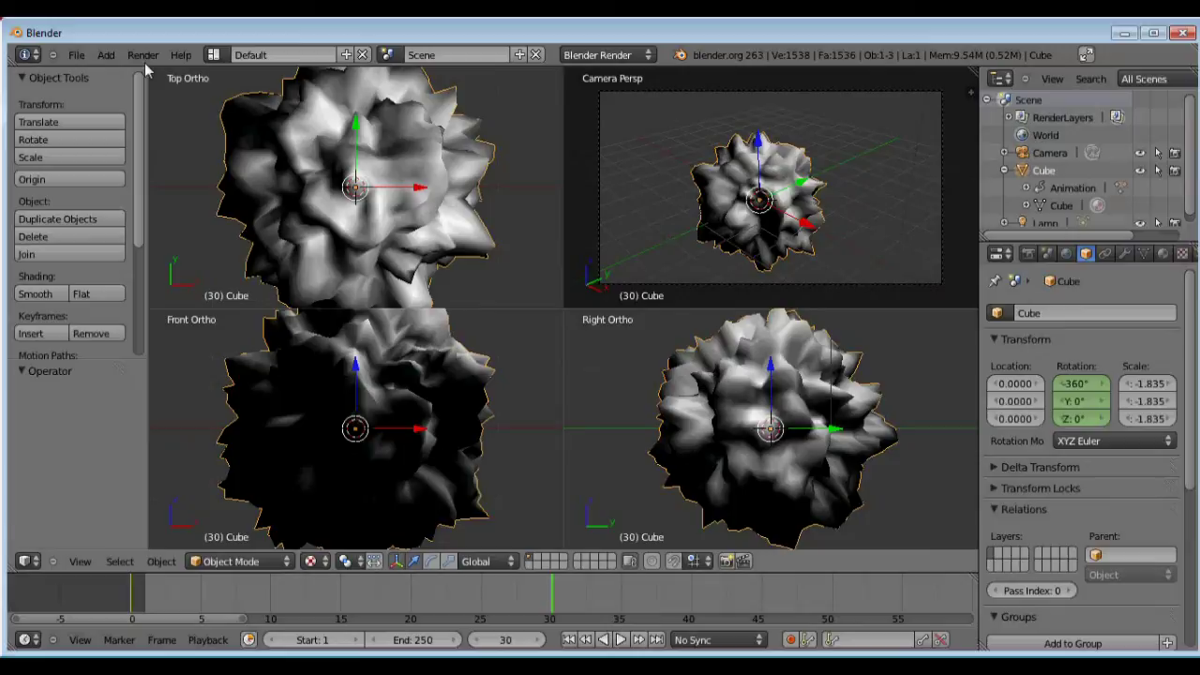
pyautogui.scroll(-3, 132, 103)
pyautogui.click(46, 272)
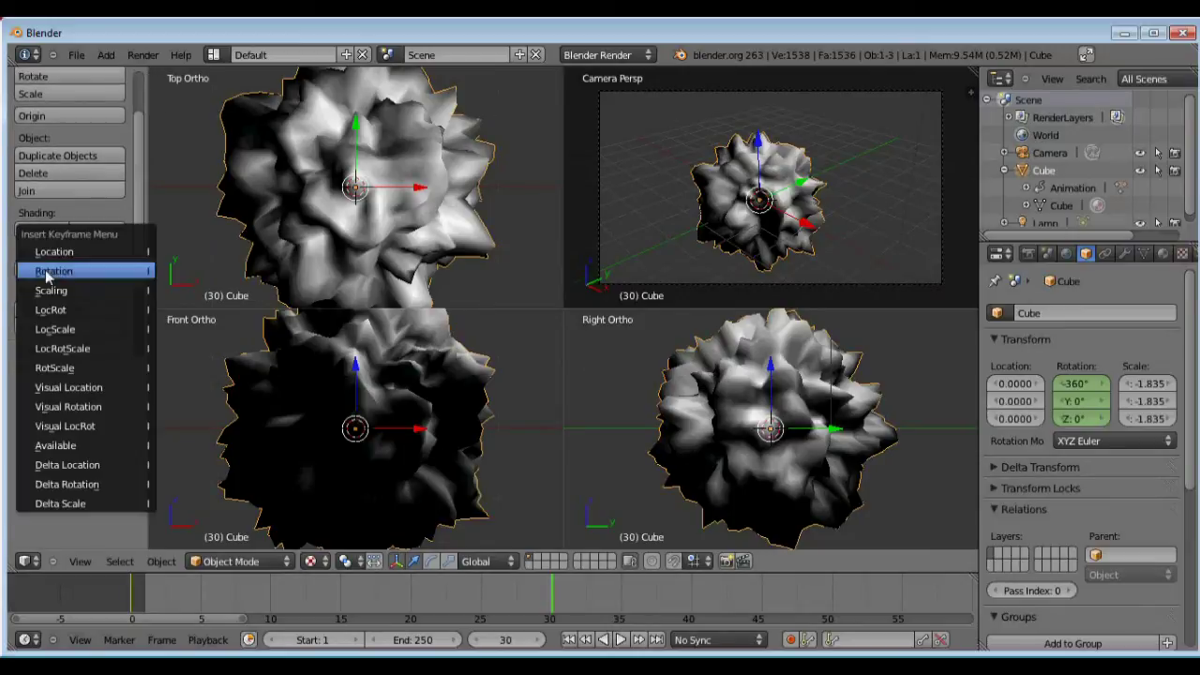
pyautogui.click(97, 272)
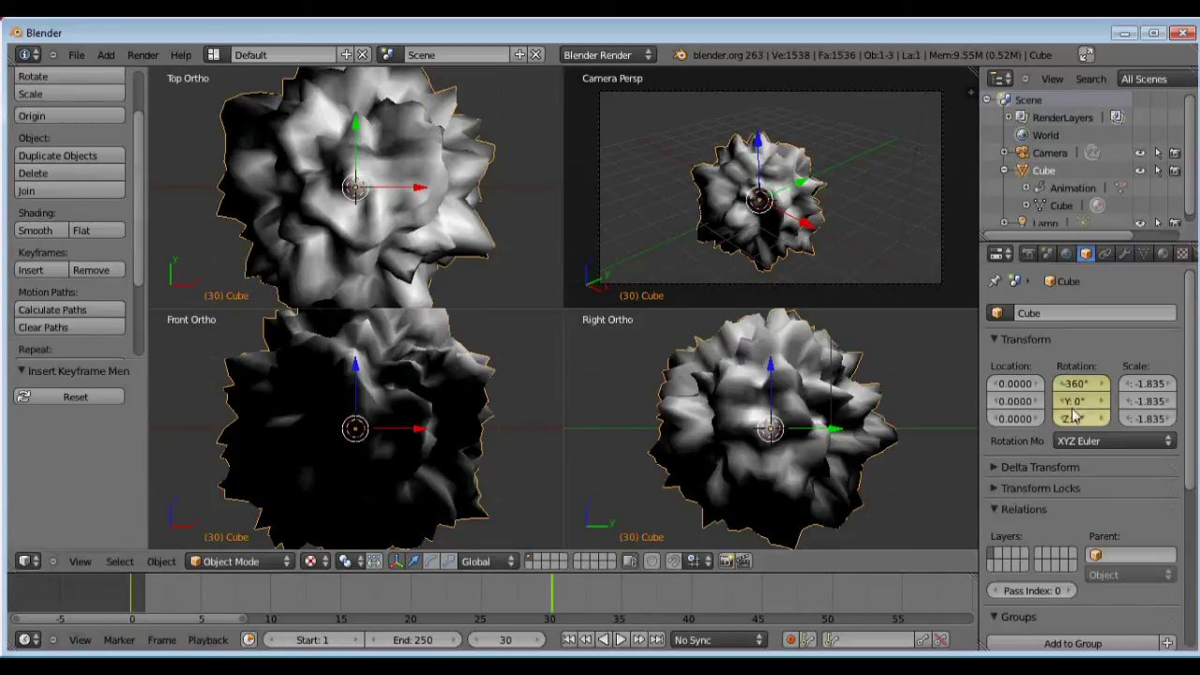
# Scrub the animation to preview the tumble, then join the viewports into the Timeline area.
pyautogui.moveTo(548, 600); pyautogui.dragTo(255, 600)
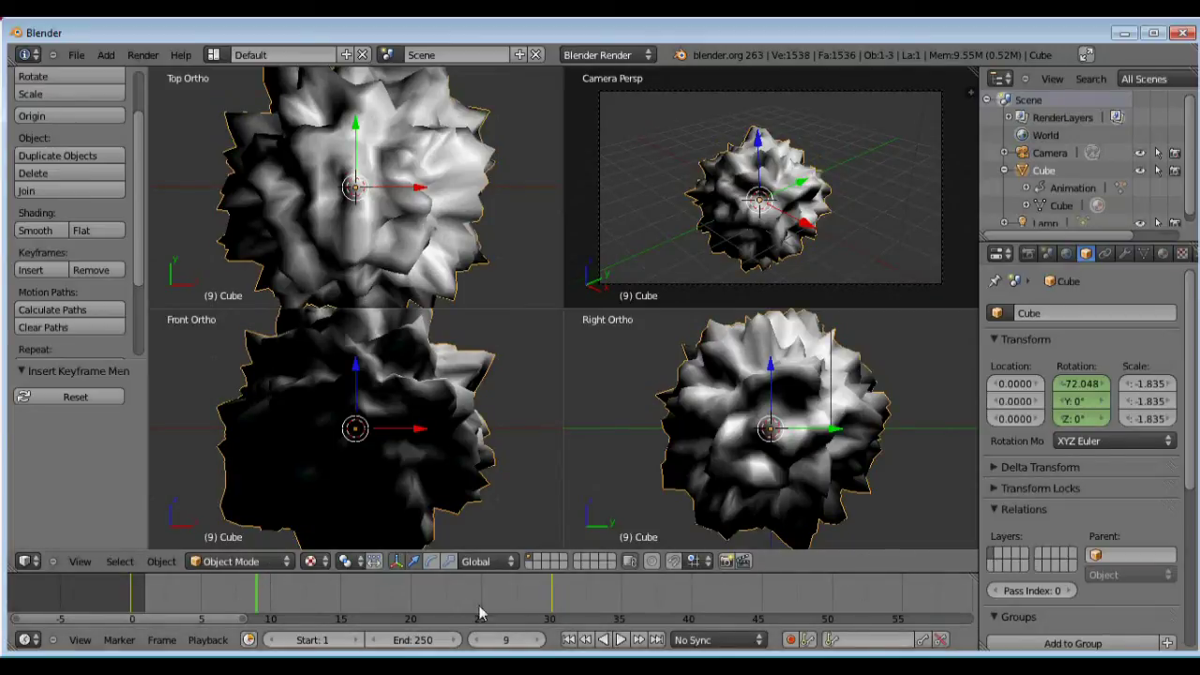
pyautogui.moveTo(394, 609); pyautogui.dragTo(440, 598)
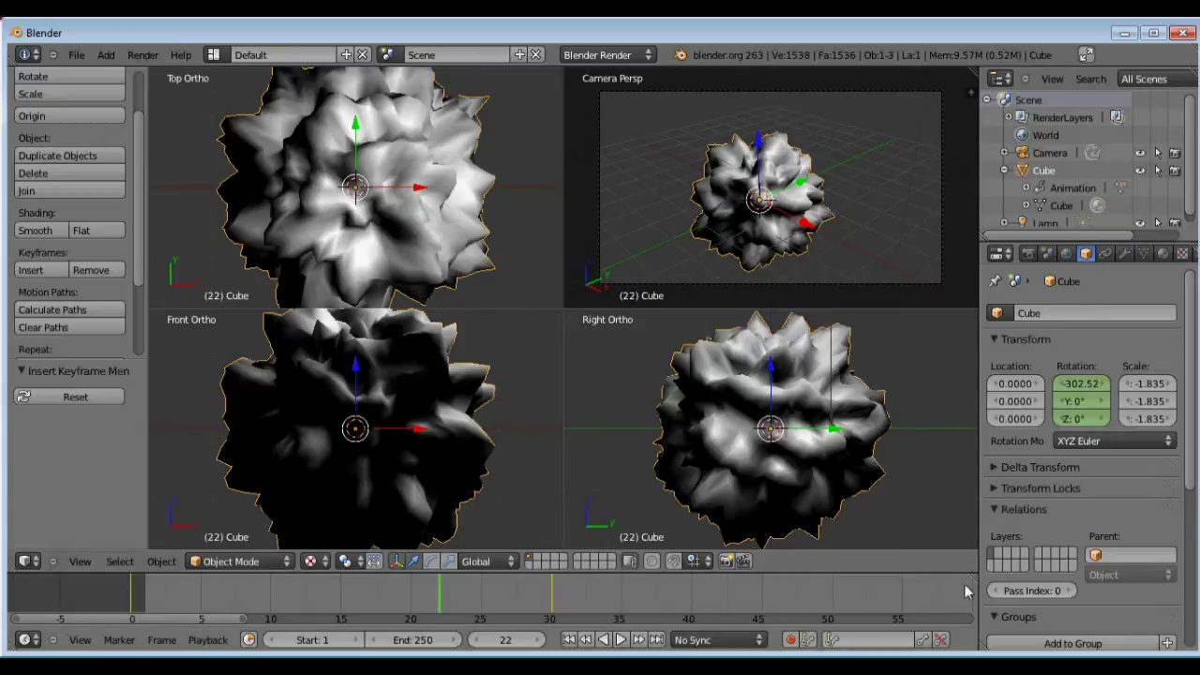
pyautogui.moveTo(975, 582)
pyautogui.mouseDown()
pyautogui.moveTo(966, 537)
pyautogui.moveTo(970, 579)
pyautogui.mouseUp()
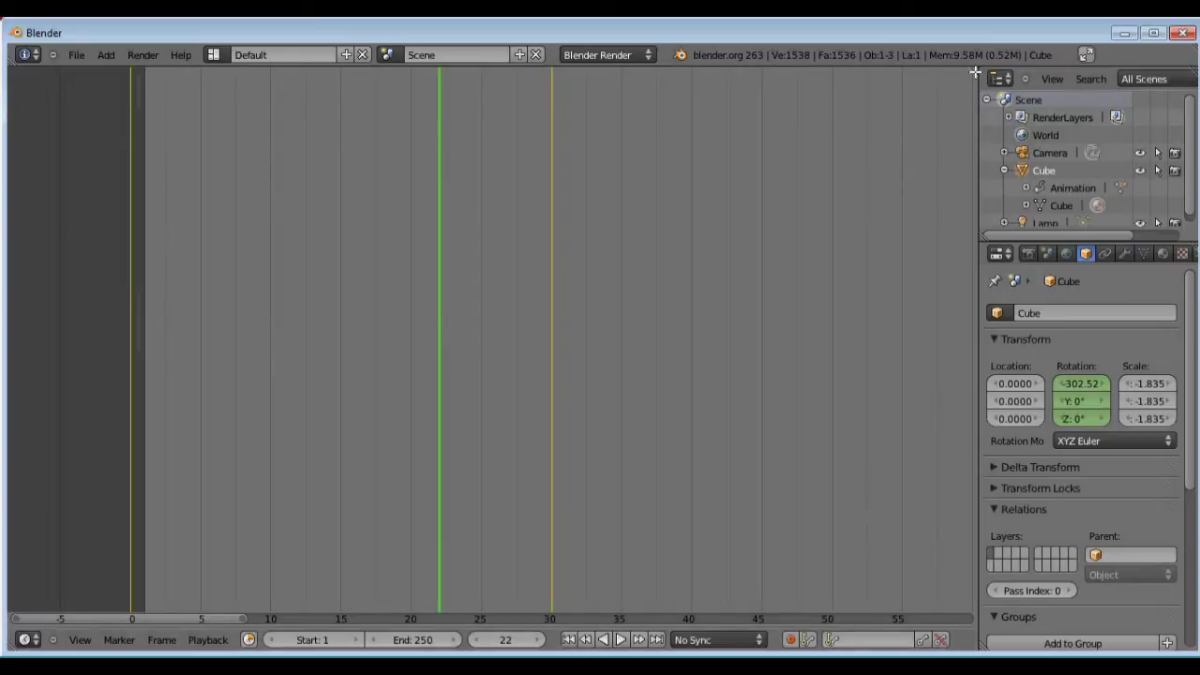
# Split the Timeline into two stacked areas and make the top bar a 3D View header.
pyautogui.moveTo(974, 74); pyautogui.dragTo(959, 370)
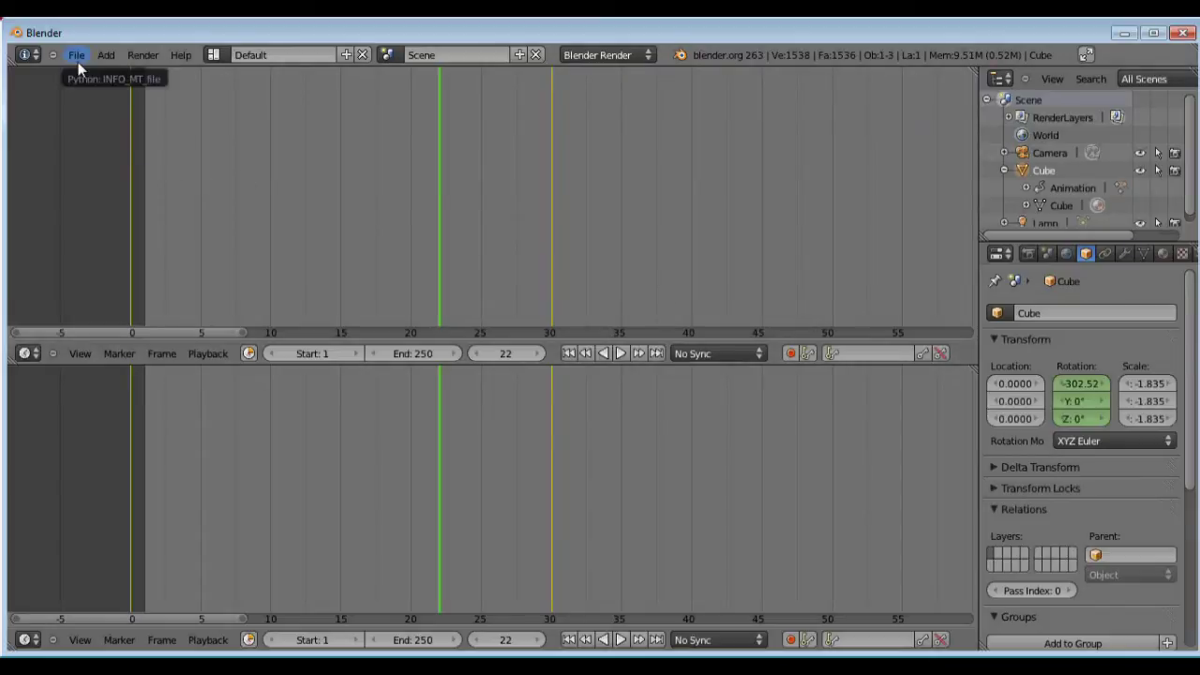
pyautogui.click(36, 57)
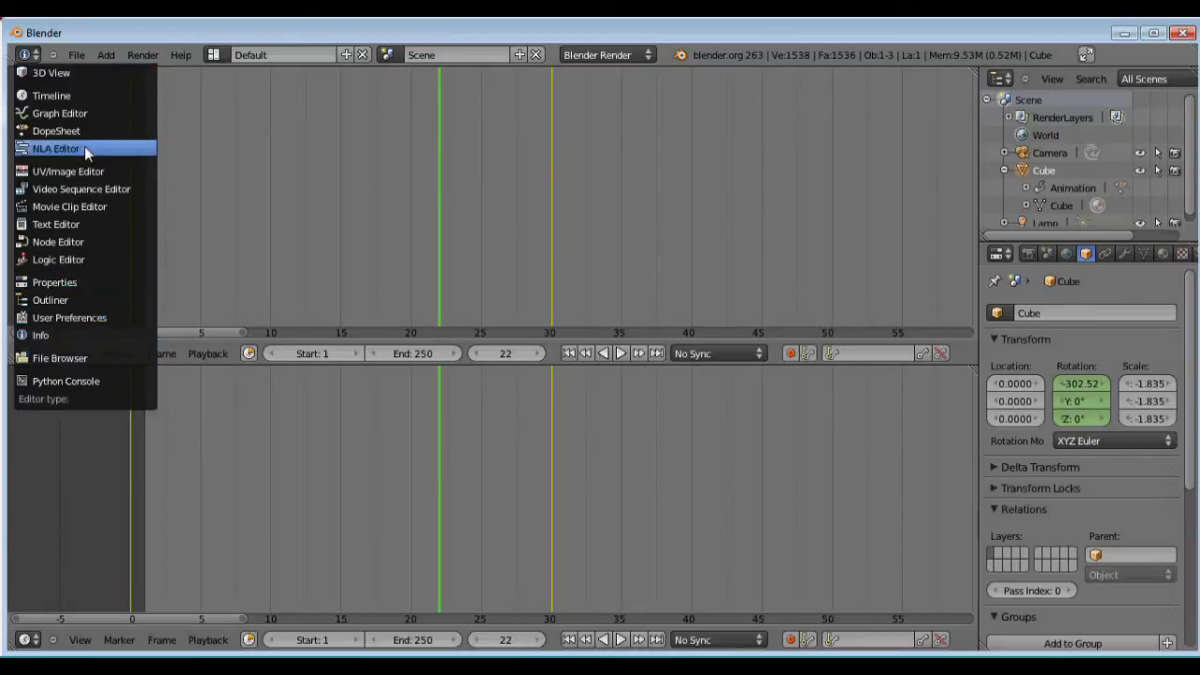
pyautogui.click(72, 74)
pyautogui.click(210, 194)
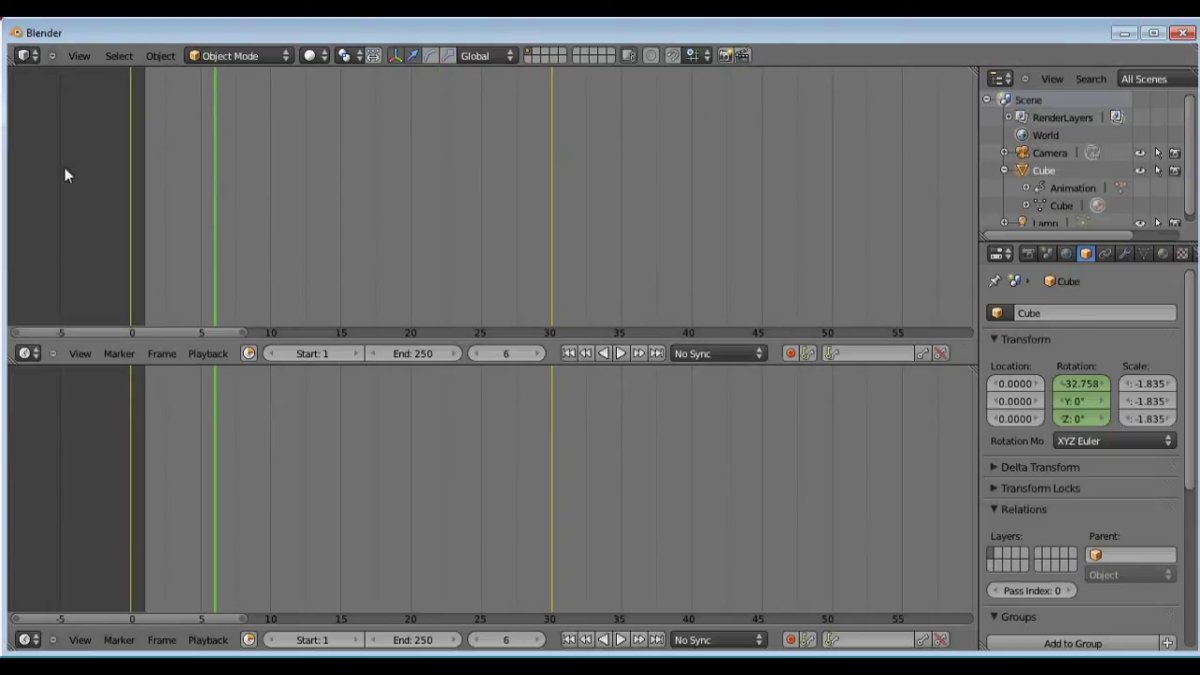
pyautogui.click(31, 353)
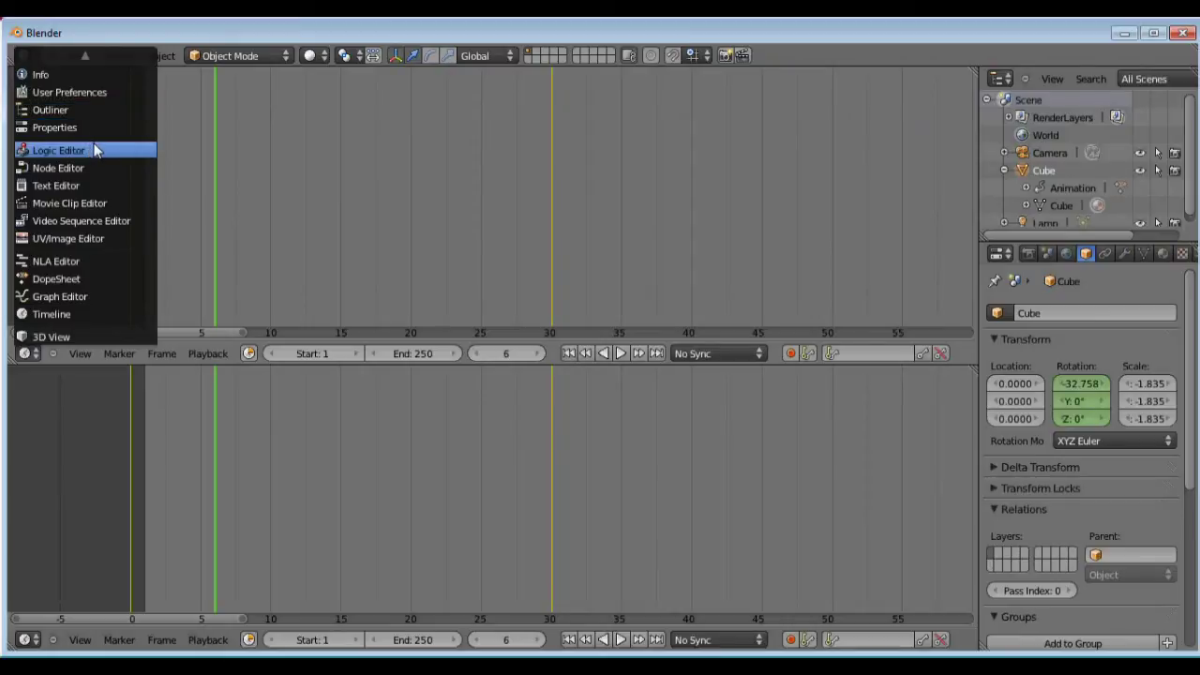
pyautogui.moveTo(87, 54)
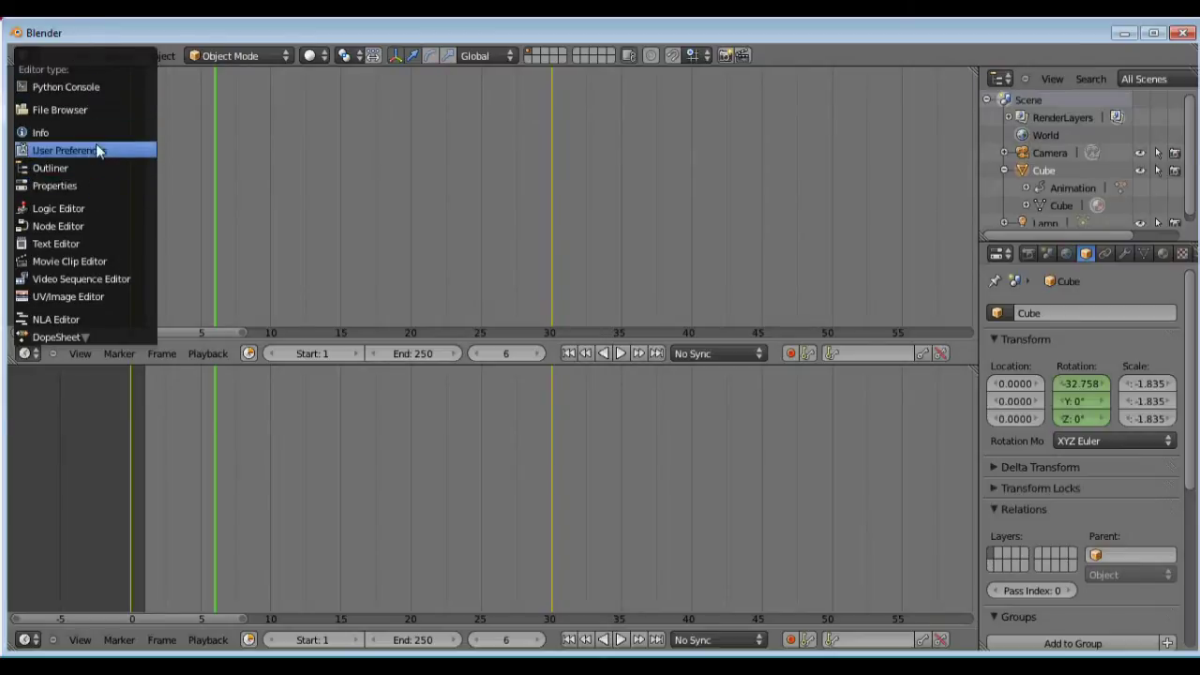
pyautogui.click(230, 319)
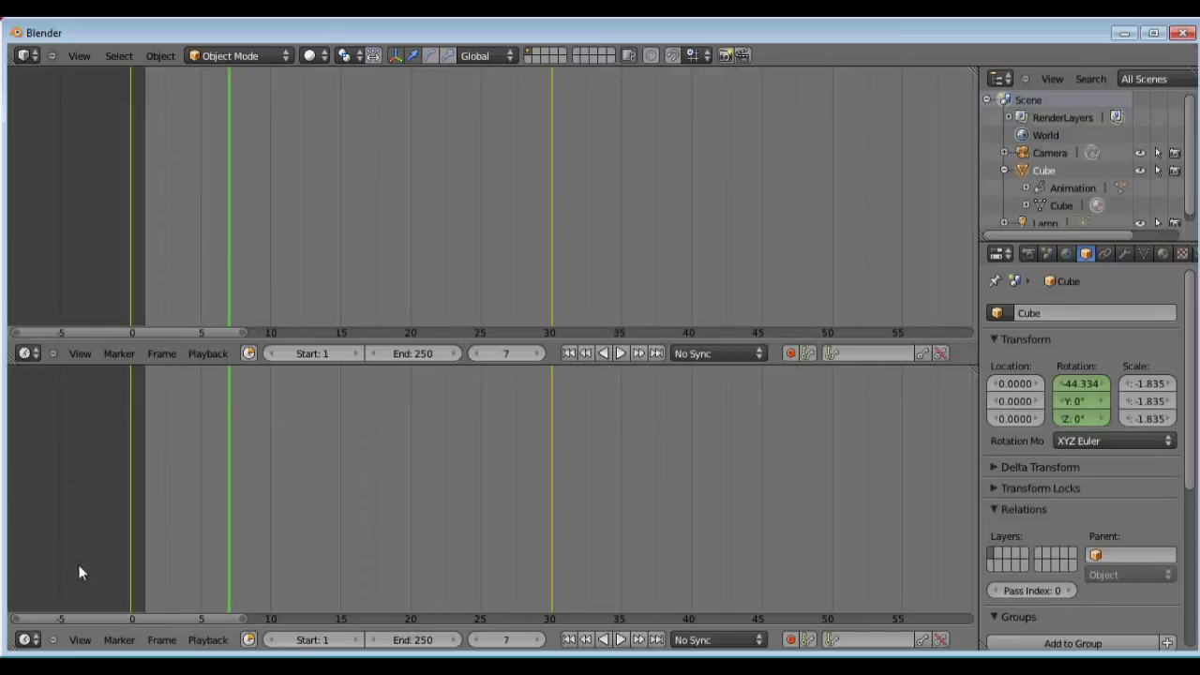
# Turn the upper timeline area into a 3D View of the rock.
pyautogui.click(29, 640)
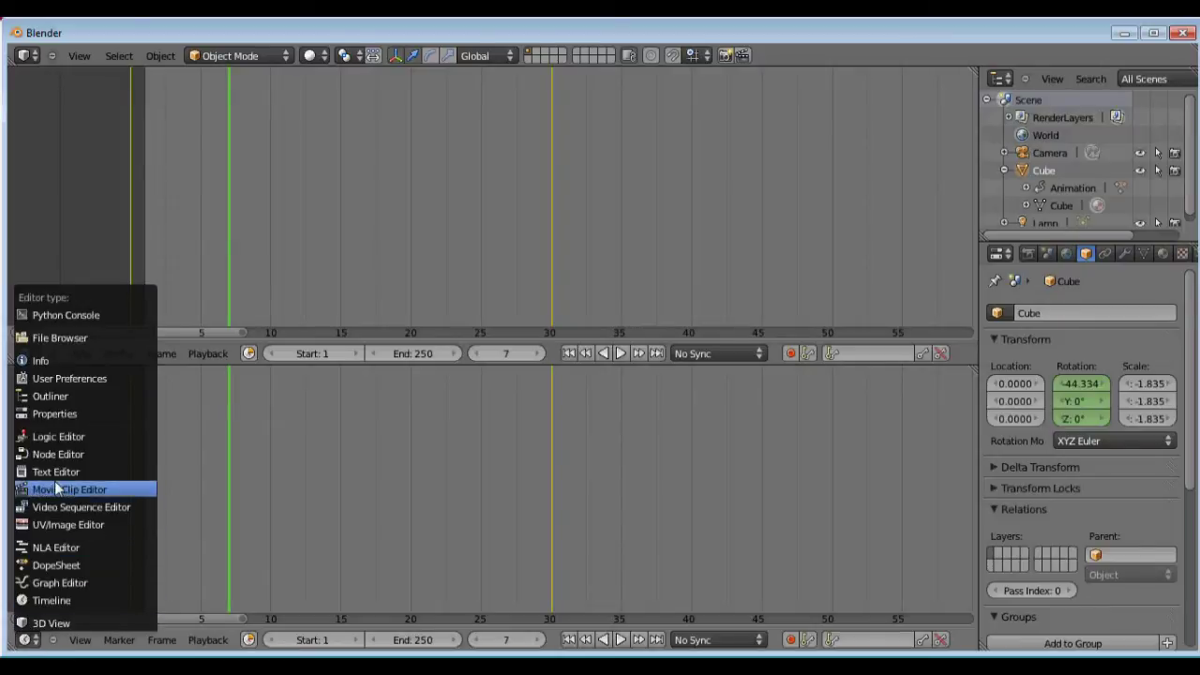
pyautogui.click(162, 243)
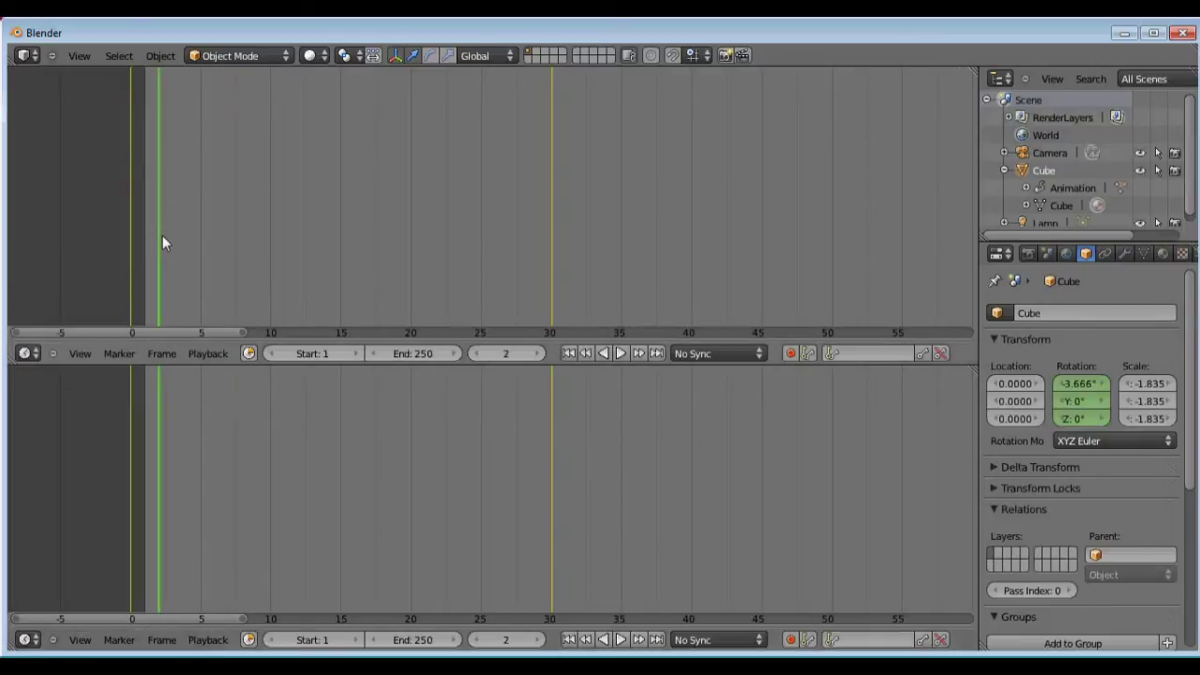
pyautogui.click(31, 354)
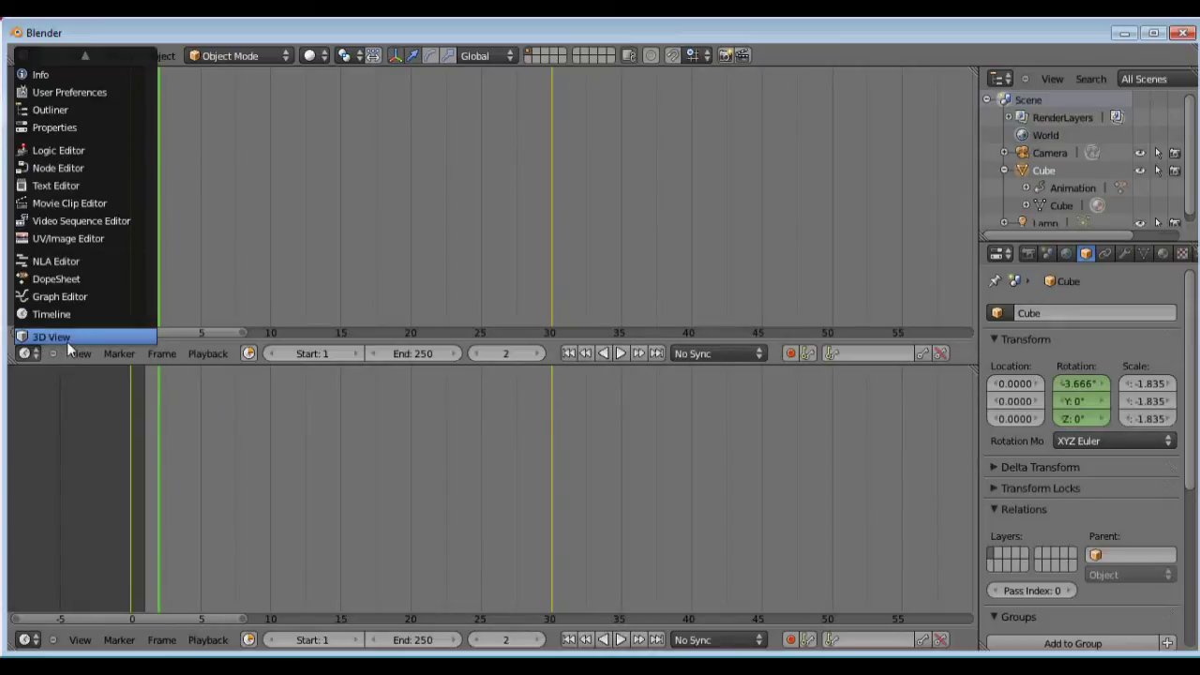
pyautogui.click(56, 337)
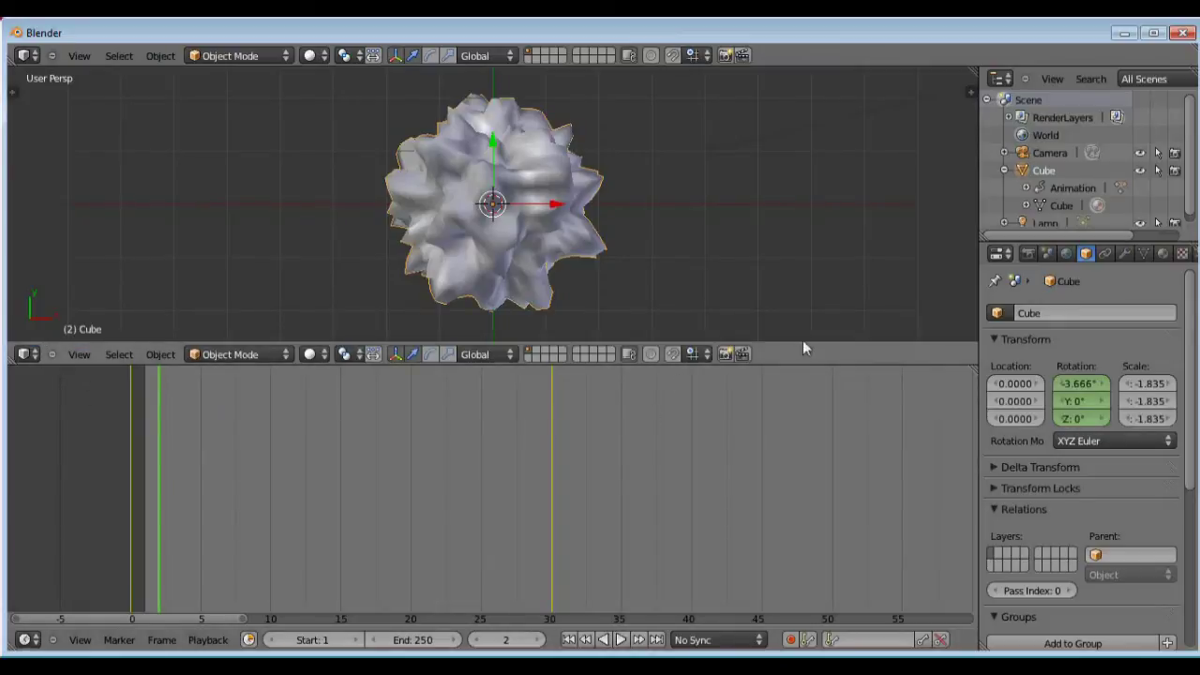
# Split the lower timeline in two and switch the upper area to the Graph Editor.
pyautogui.moveTo(979, 367); pyautogui.dragTo(979, 501)
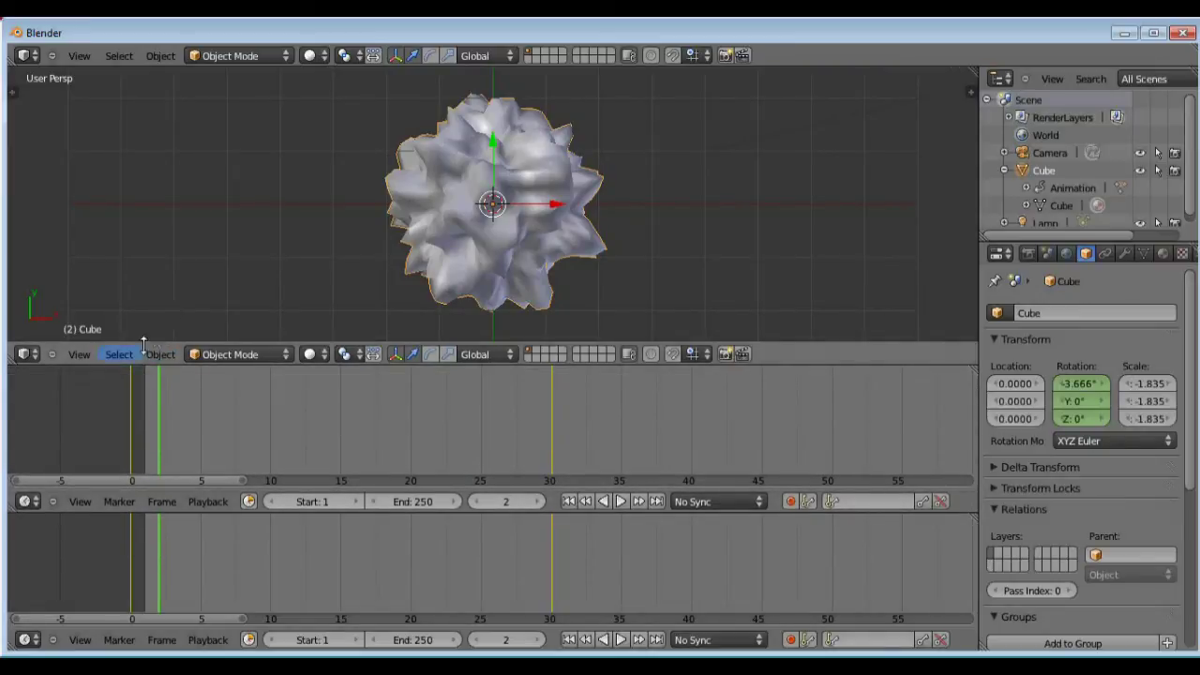
pyautogui.click(33, 357)
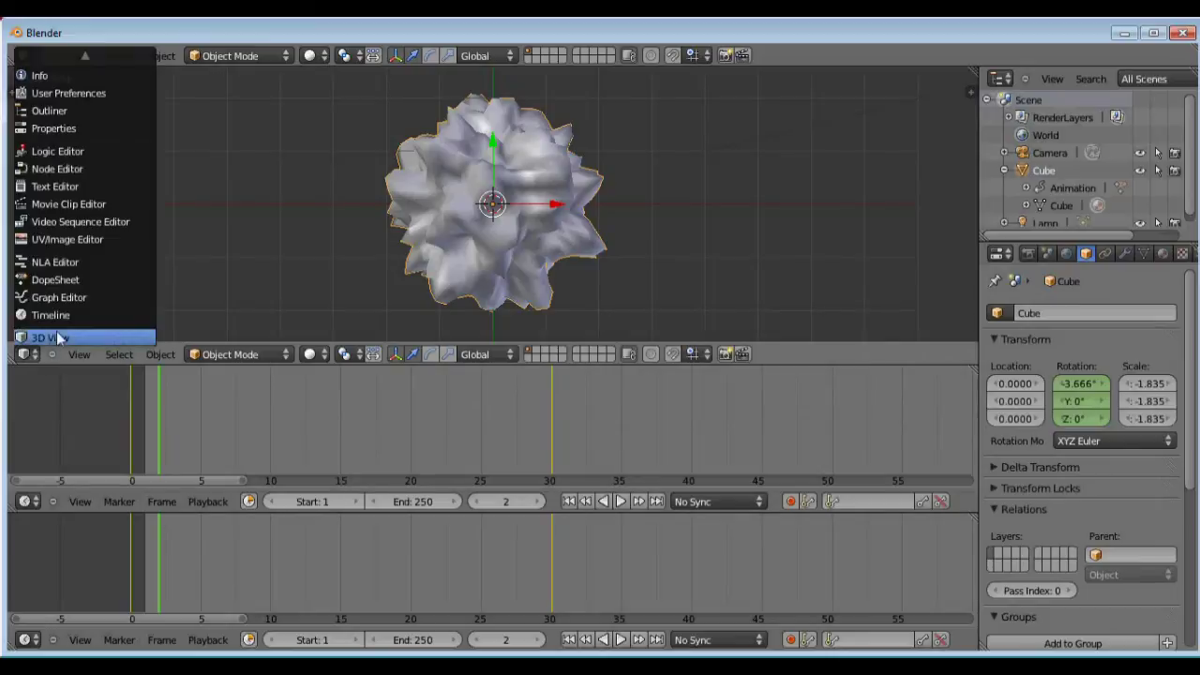
pyautogui.click(69, 300)
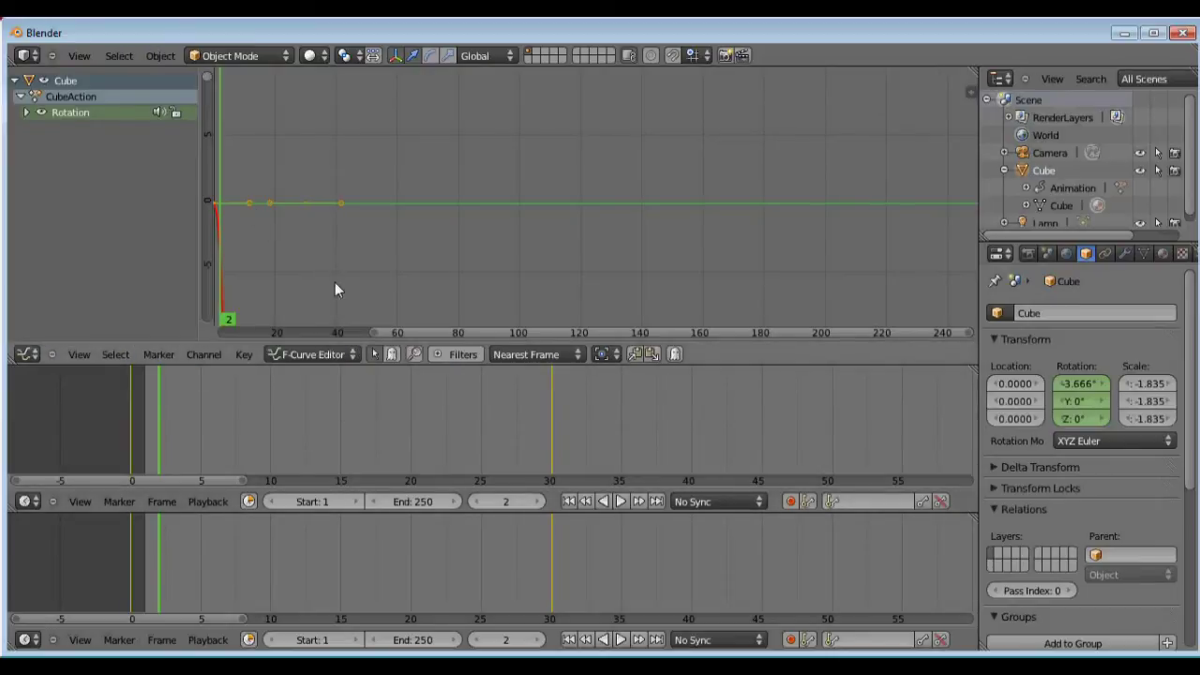
# Zoom and pan the Graph Editor until the X rotation curve from 0 to -360 over frames 0–30 fits.
pyautogui.moveTo(431, 331); pyautogui.dragTo(246, 333)
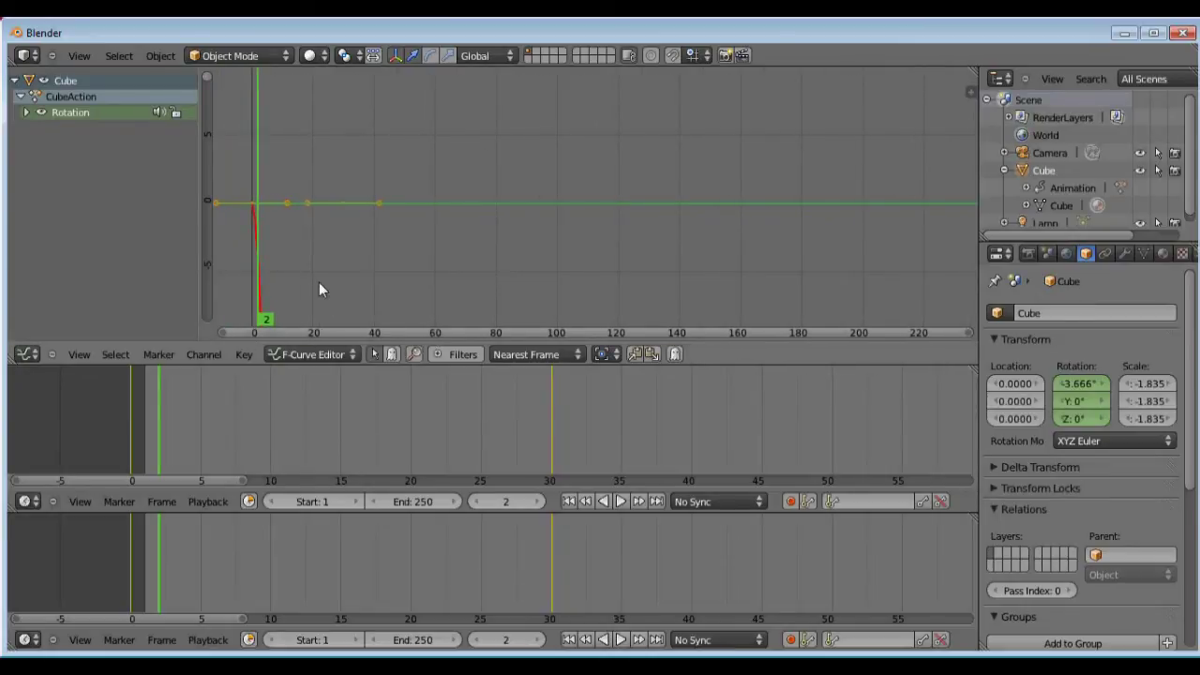
pyautogui.scroll(-3, 343, 237)
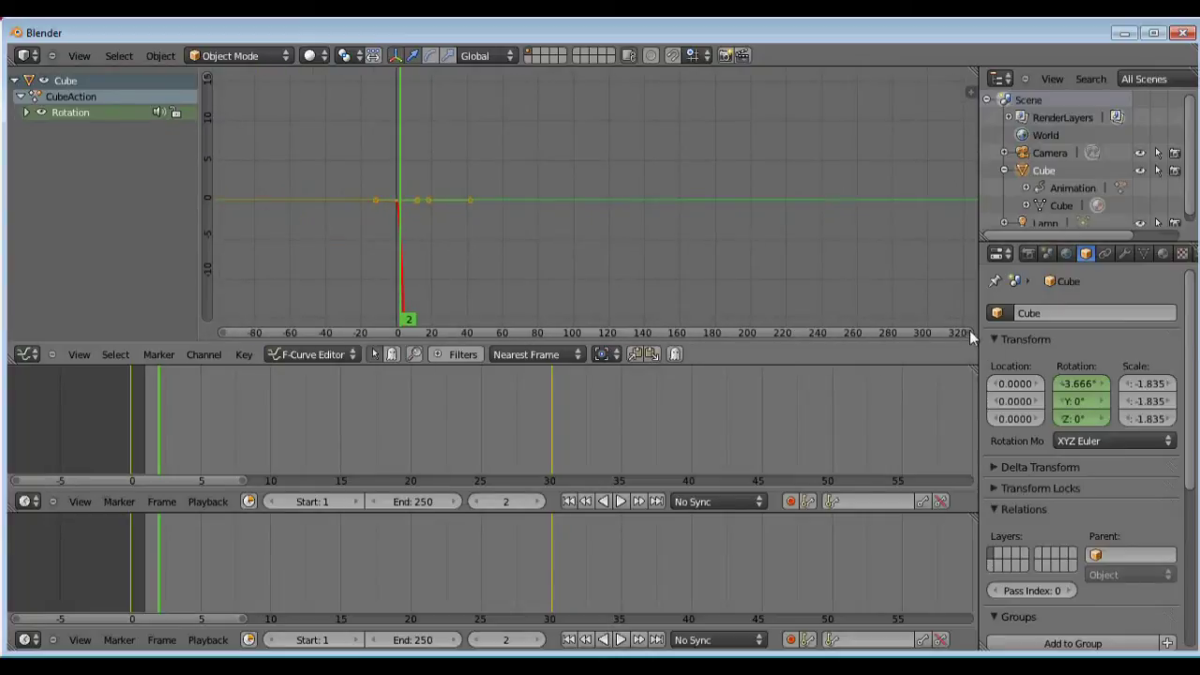
pyautogui.moveTo(969, 331); pyautogui.dragTo(896, 333)
pyautogui.moveTo(577, 335); pyautogui.dragTo(419, 321)
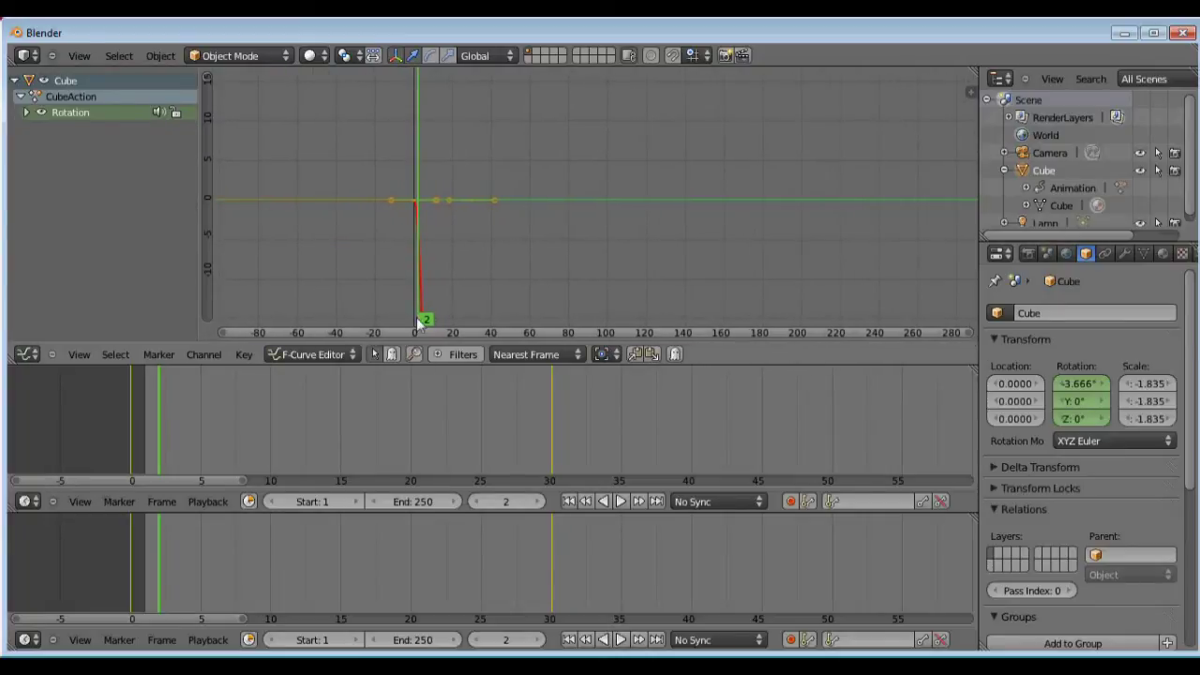
pyautogui.moveTo(964, 330); pyautogui.dragTo(619, 327)
pyautogui.moveTo(216, 333); pyautogui.dragTo(14, 322)
pyautogui.scroll(-3, 444, 260)
pyautogui.scroll(4, 445, 259)
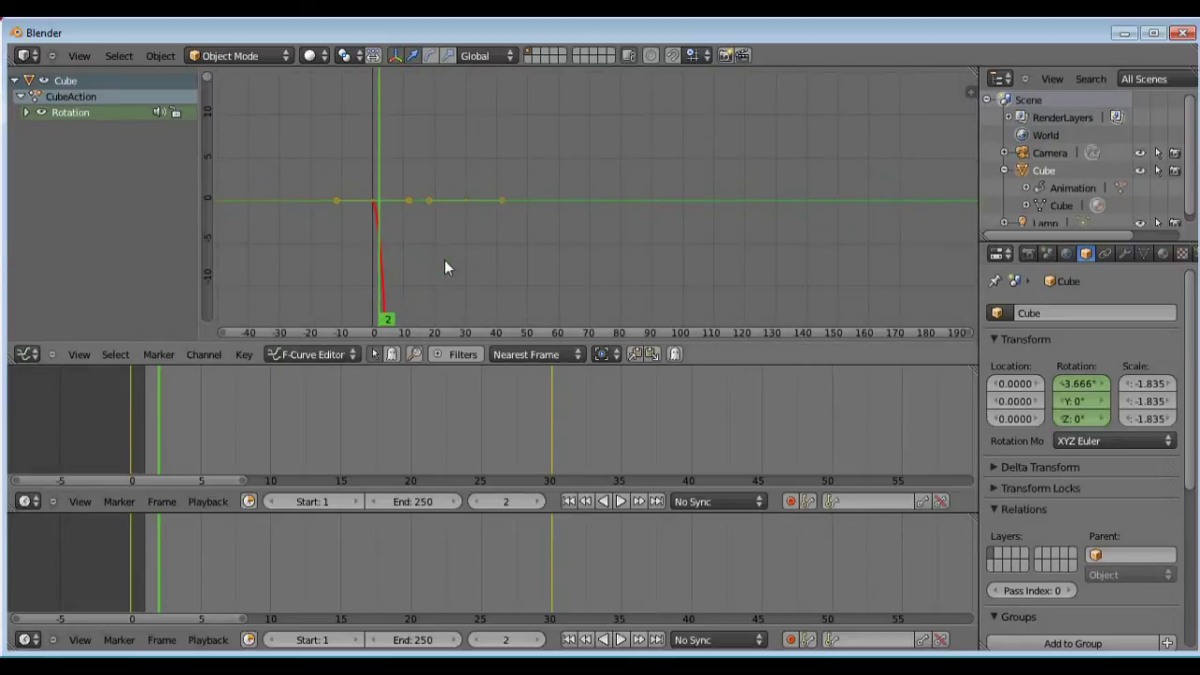
pyautogui.moveTo(207, 81); pyautogui.dragTo(205, 354)
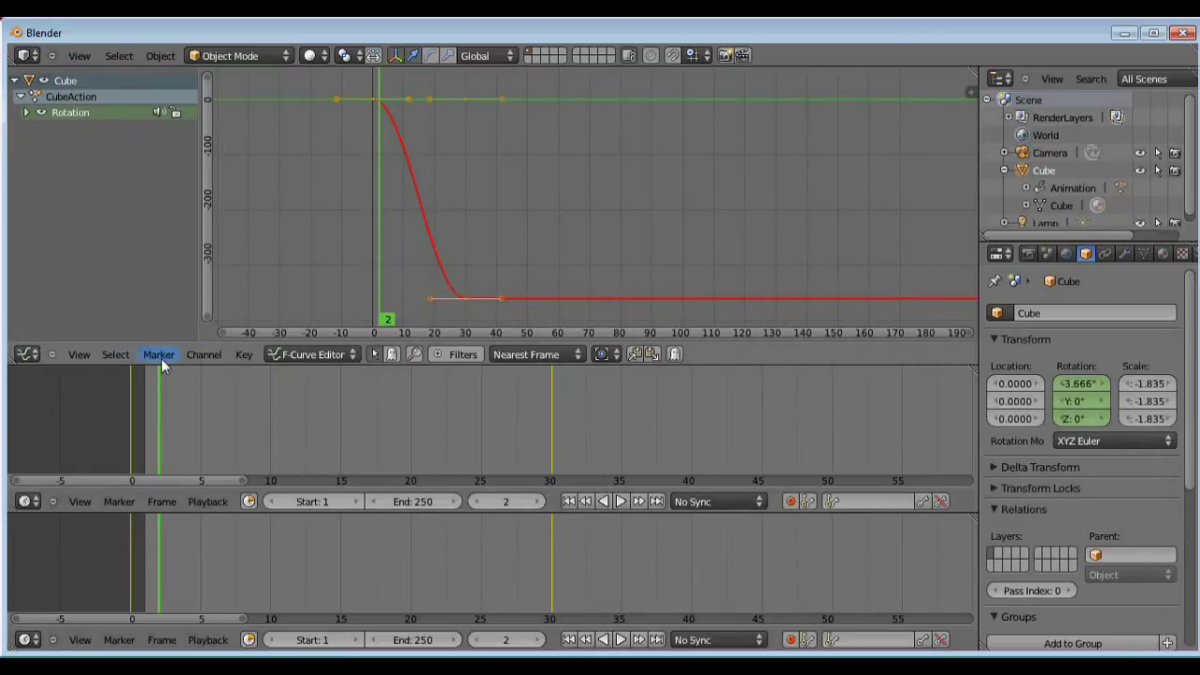
# Deselect all keyframes, then apply Linear interpolation, which has no effect with nothing selected.
pyautogui.click(114, 356)
pyautogui.click(129, 332)
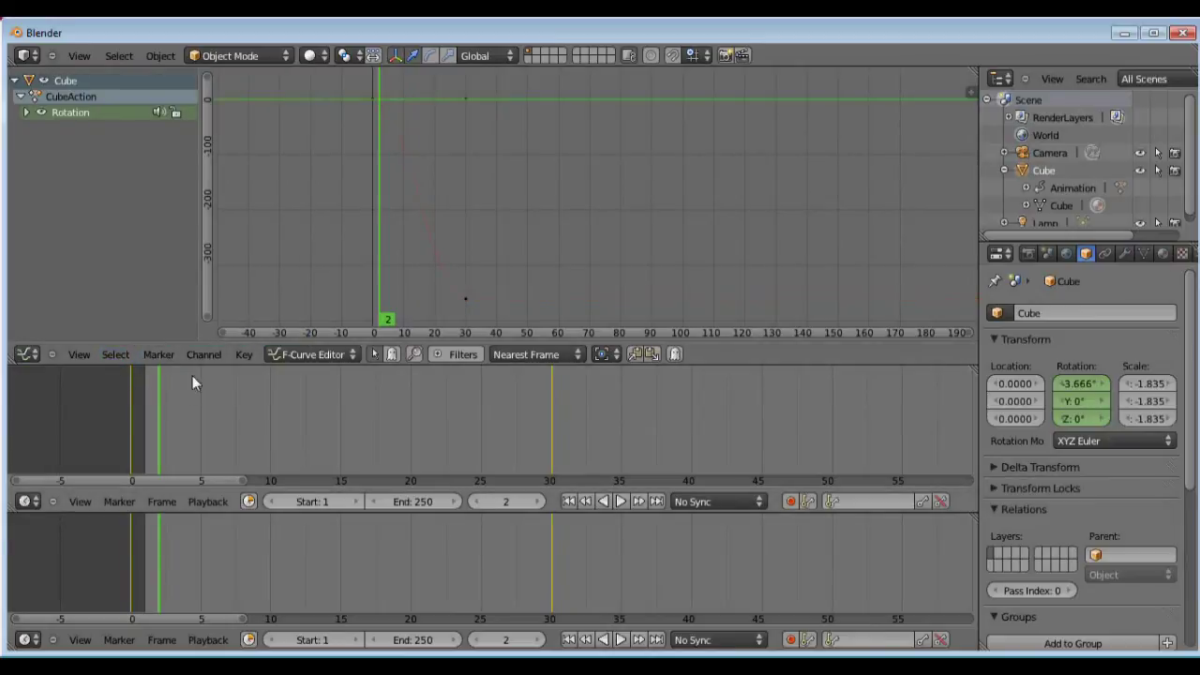
pyautogui.click(113, 355)
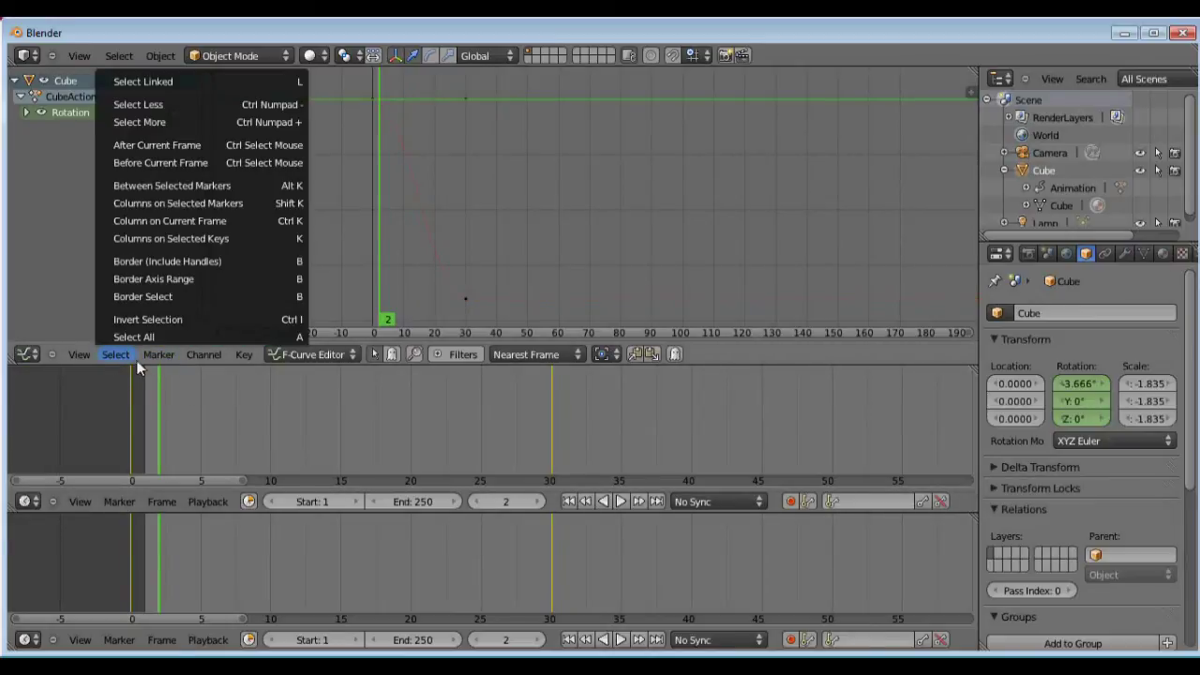
pyautogui.click(138, 368)
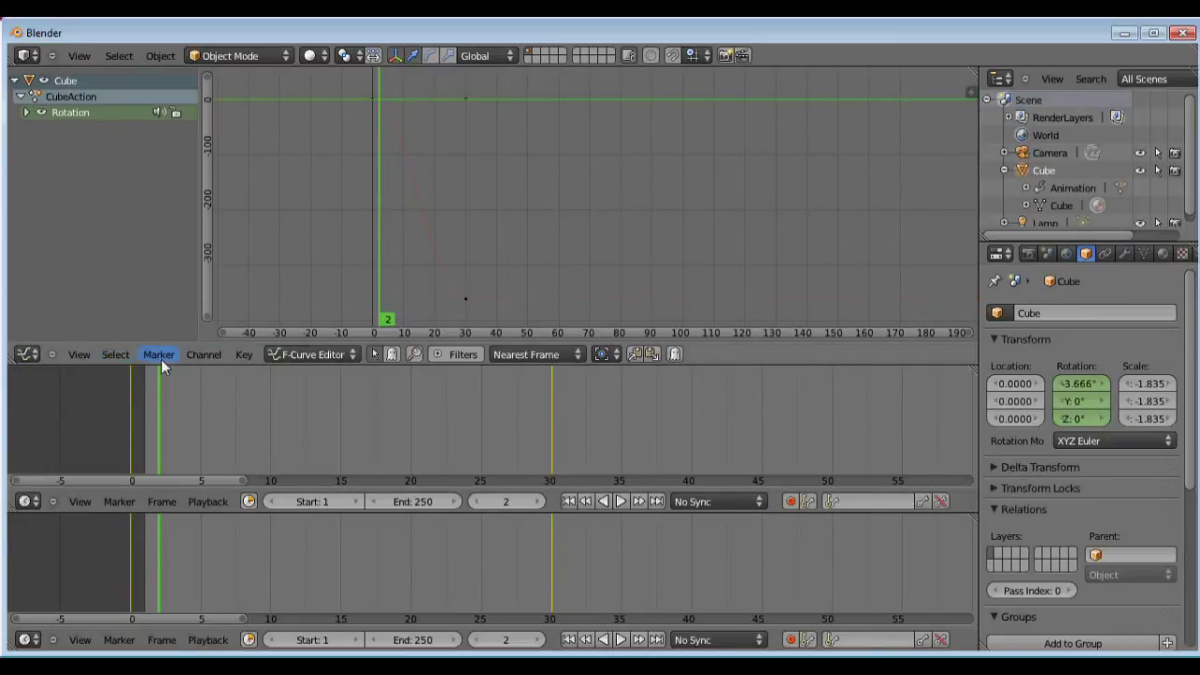
pyautogui.click(251, 356)
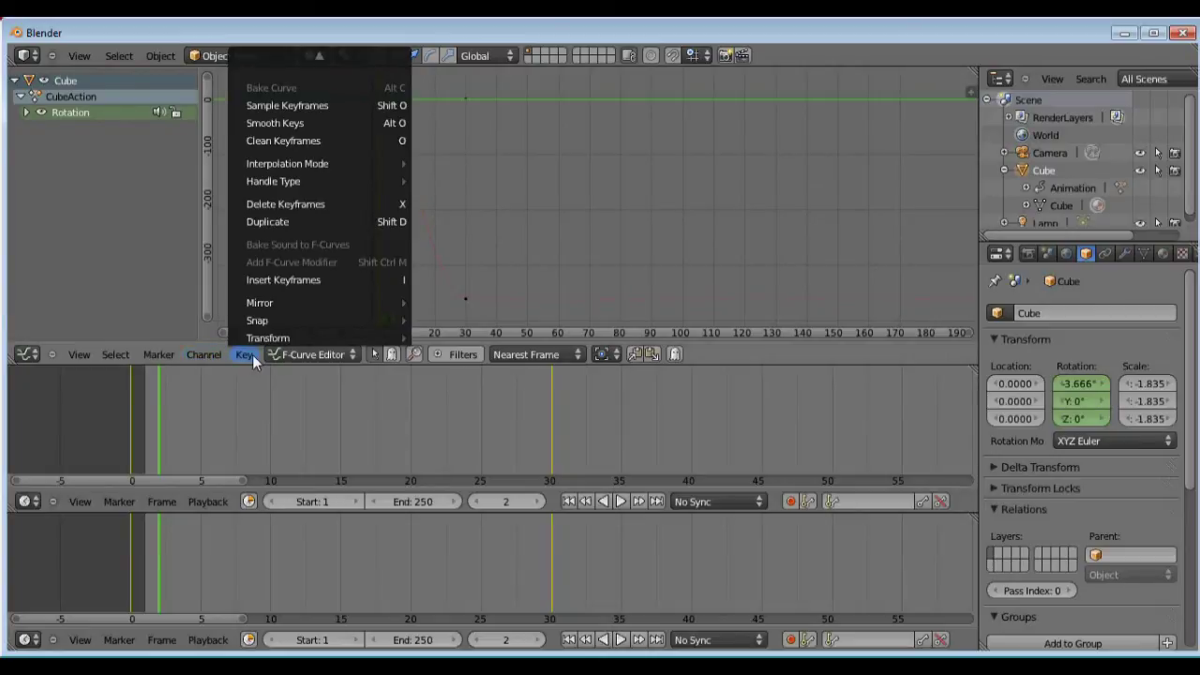
pyautogui.moveTo(380, 164)
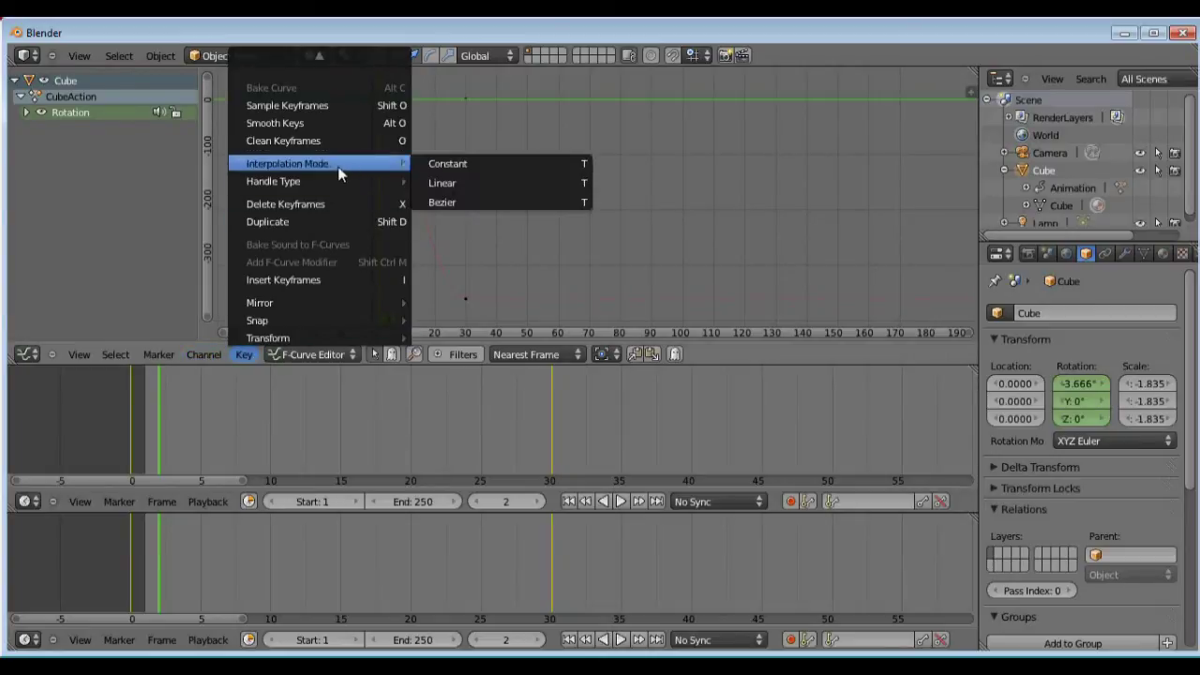
pyautogui.click(476, 187)
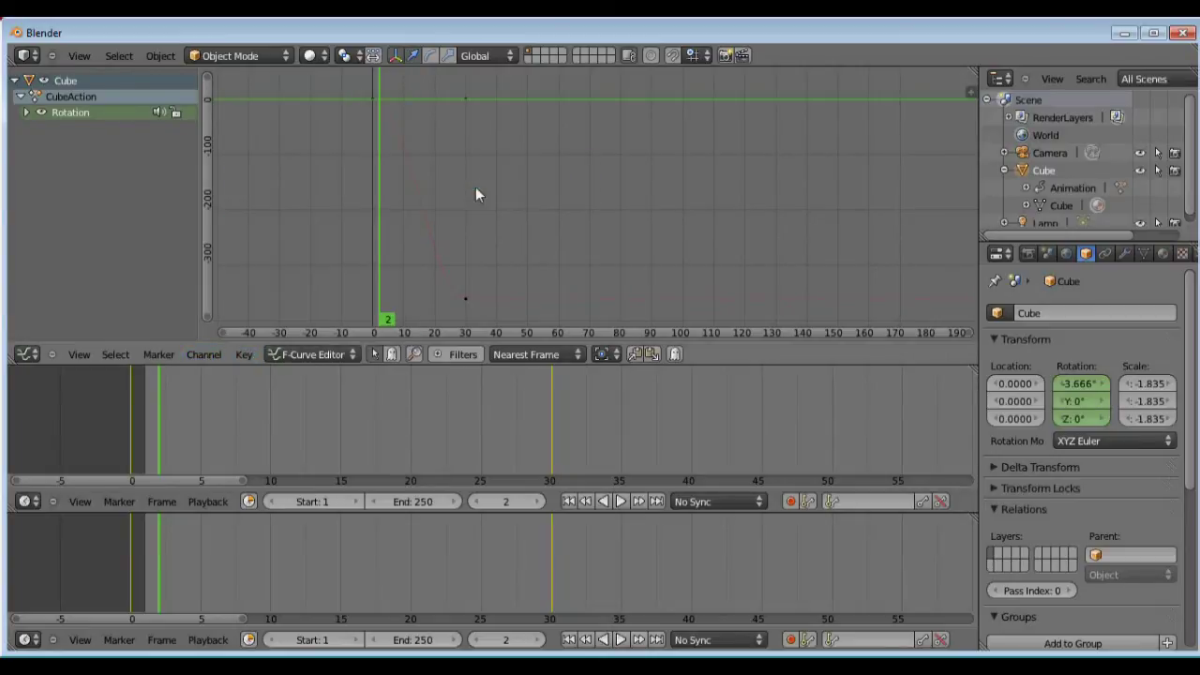
# Select all rotation keyframes and switch their interpolation to Linear.
pyautogui.click(120, 356)
pyautogui.click(136, 338)
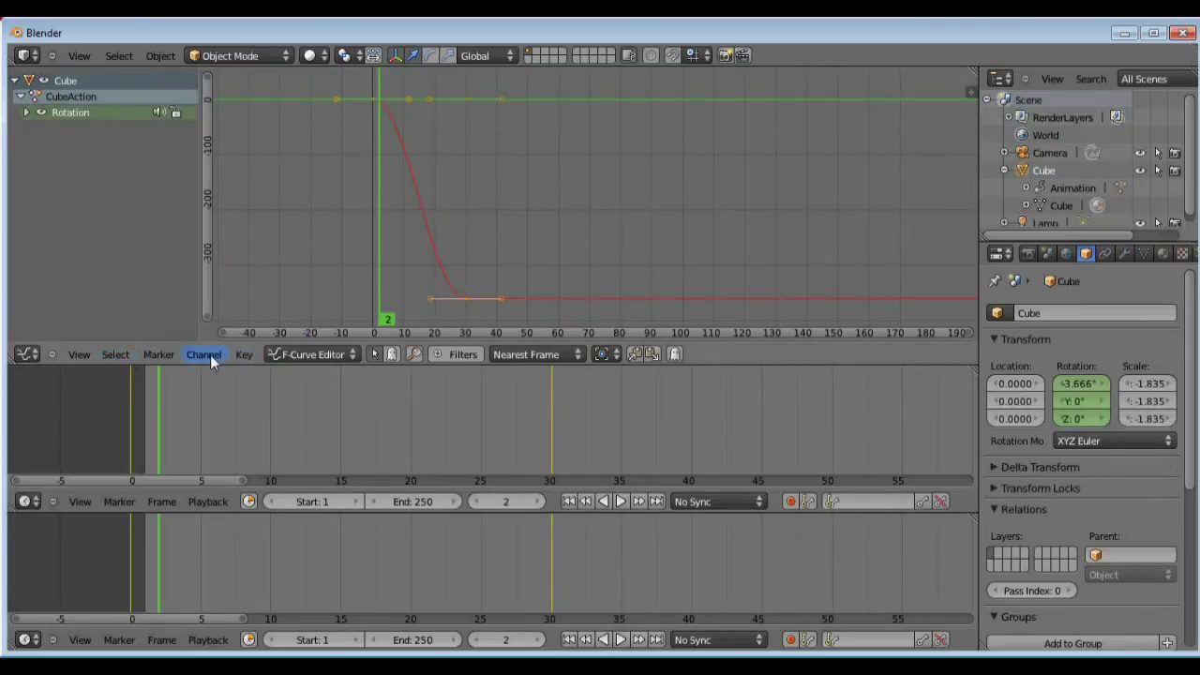
pyautogui.click(241, 355)
pyautogui.moveTo(309, 169)
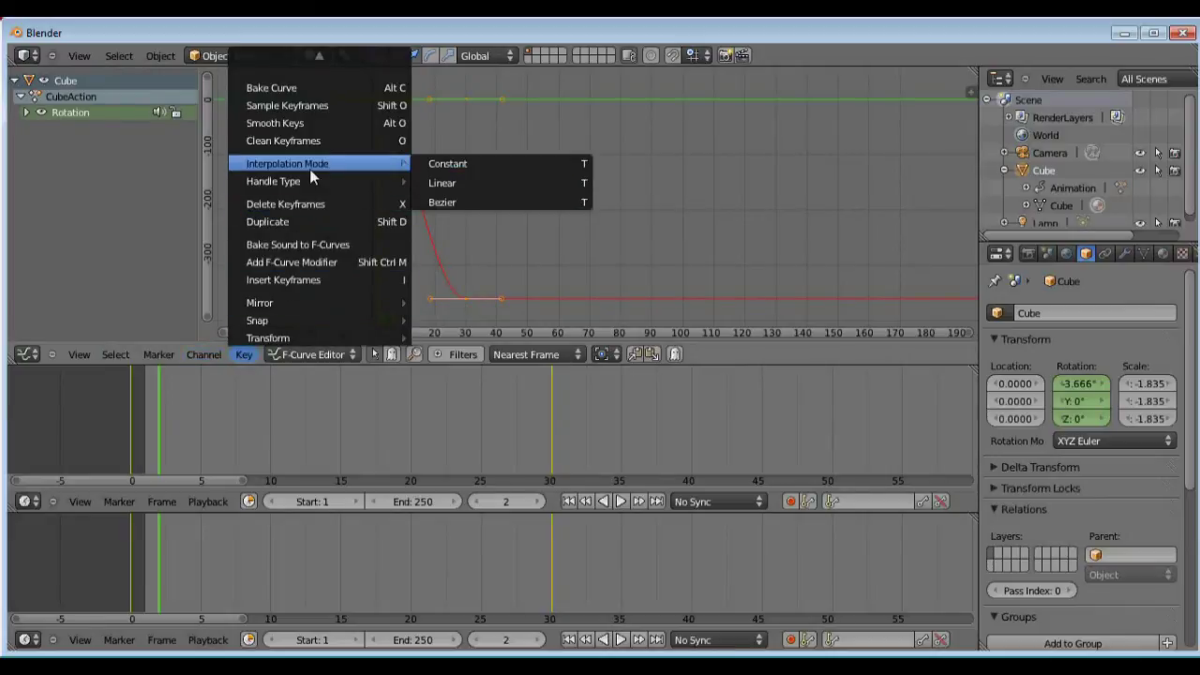
pyautogui.click(441, 183)
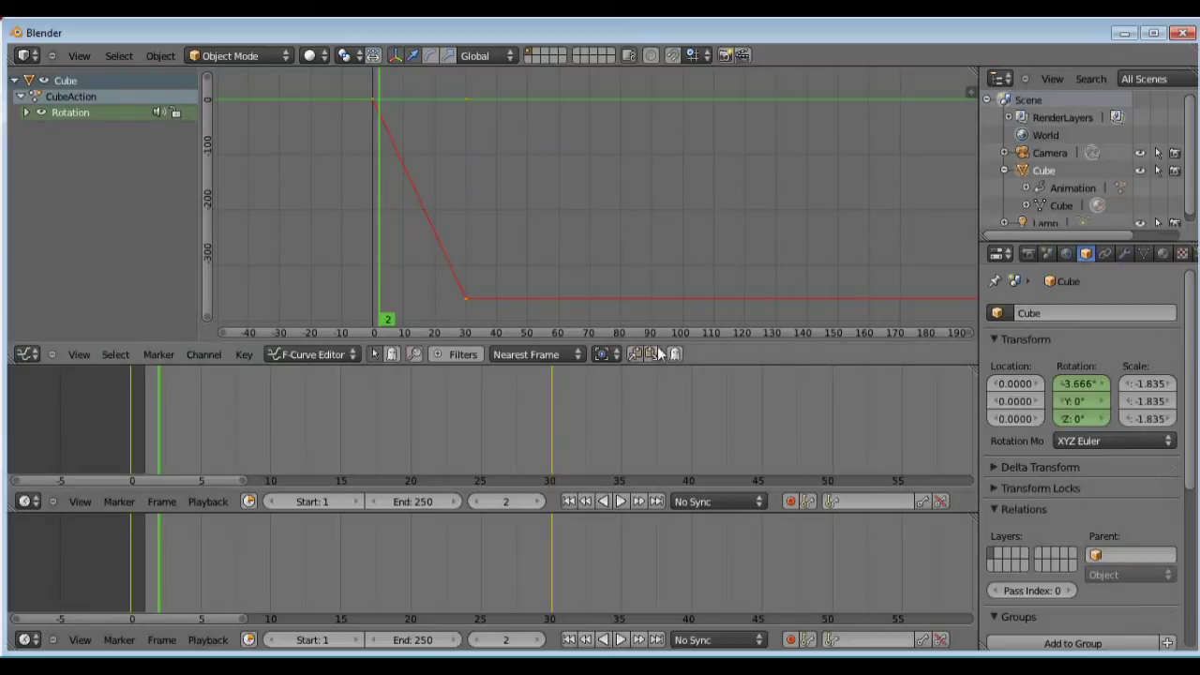
pyautogui.click(29, 357)
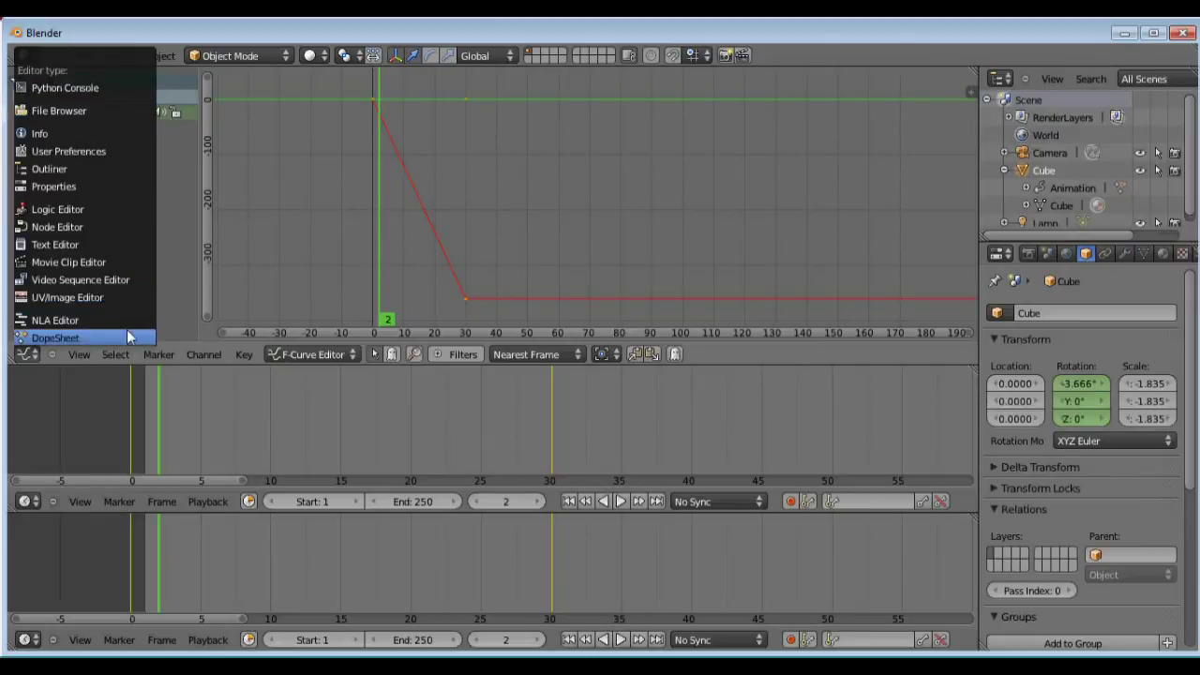
# Turn the graph area into a 3D viewport and merge the extra timeline into it.
pyautogui.click(113, 328)
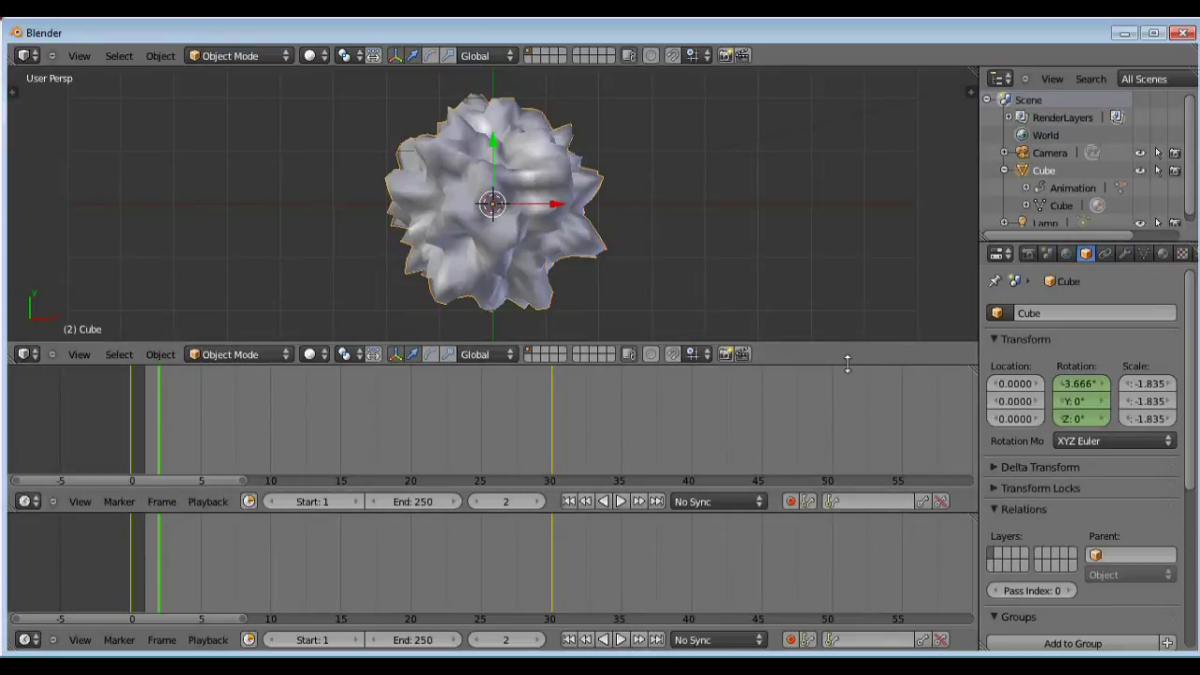
pyautogui.moveTo(858, 366); pyautogui.dragTo(834, 432)
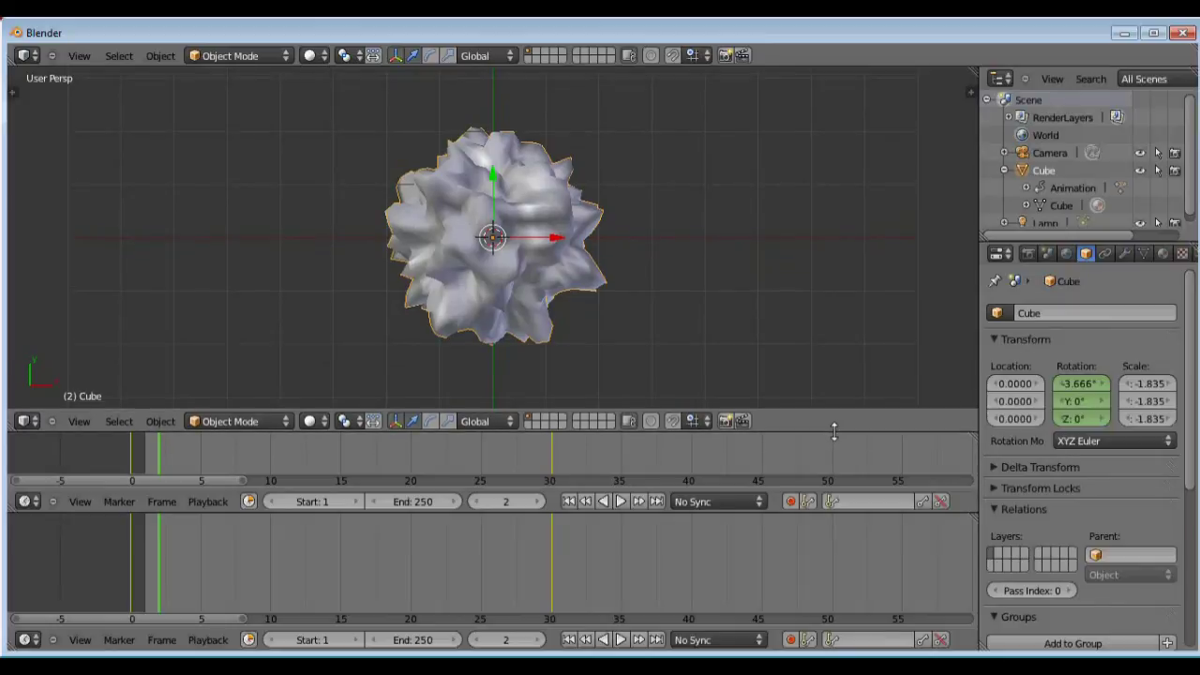
pyautogui.rightClick(833, 431)
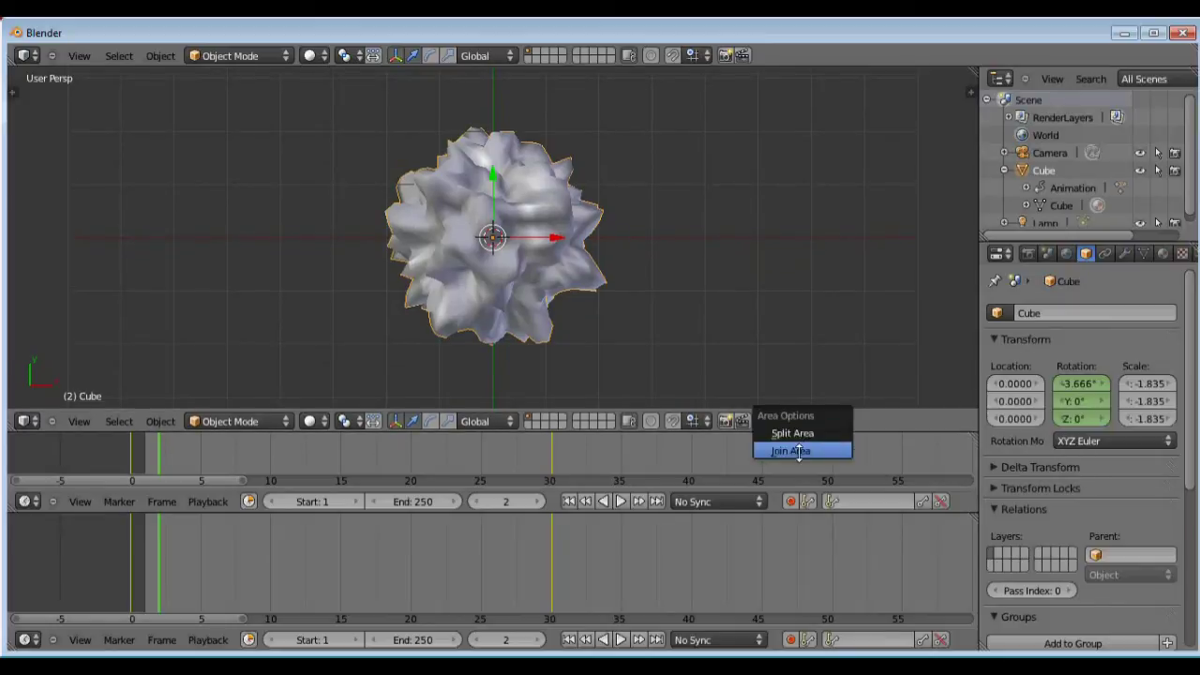
pyautogui.click(792, 451)
pyautogui.click(806, 483)
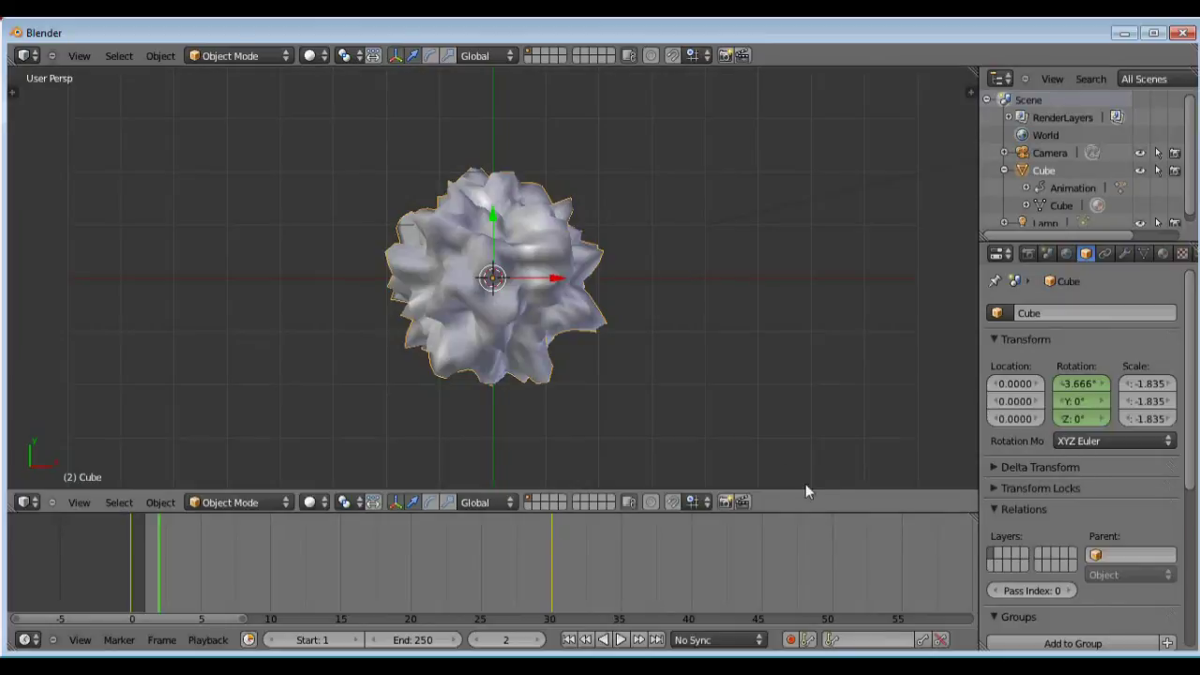
# Show the object tools shelf beside the viewport and enlarge the 3D view further.
pyautogui.click(11, 93)
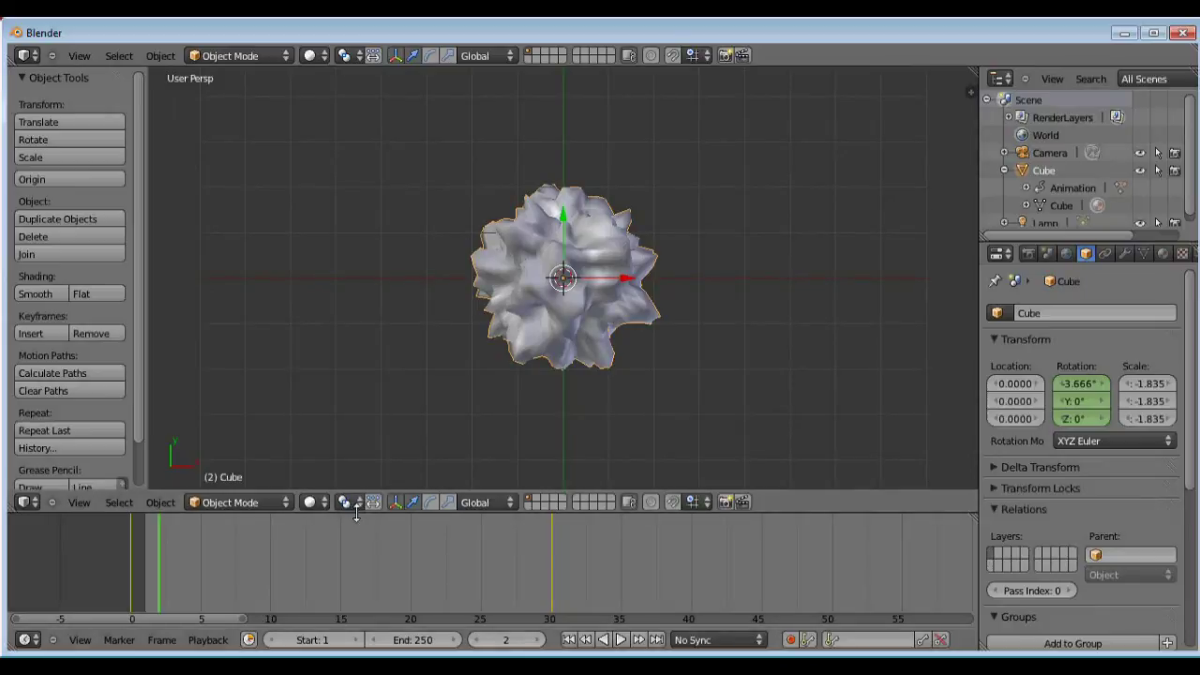
pyautogui.moveTo(355, 514); pyautogui.dragTo(350, 553)
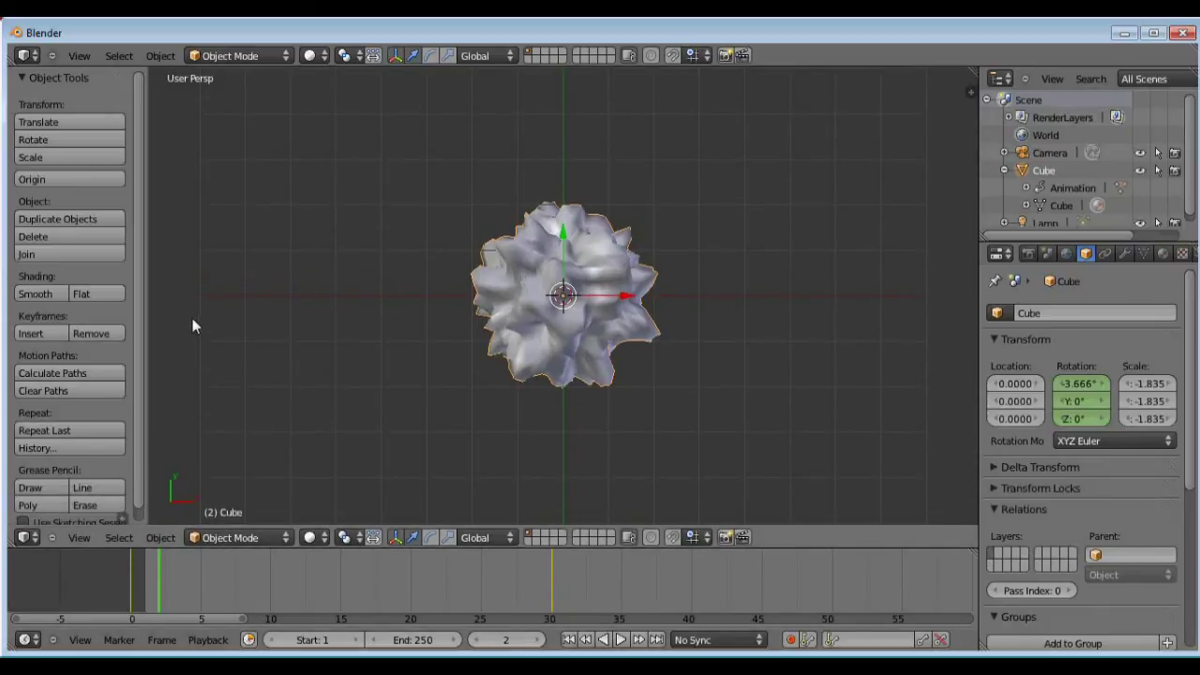
pyautogui.click(81, 538)
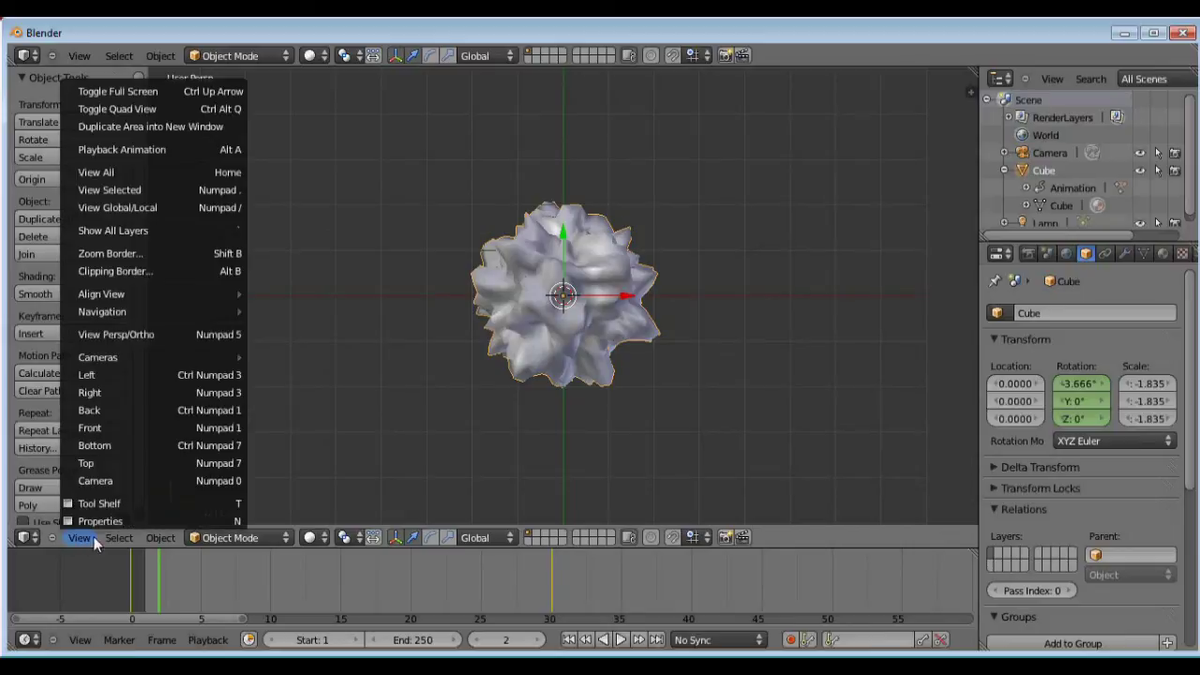
# Switch to quad view and scrub the timeline to frame 30, where rotation reads -360°.
pyautogui.click(152, 111)
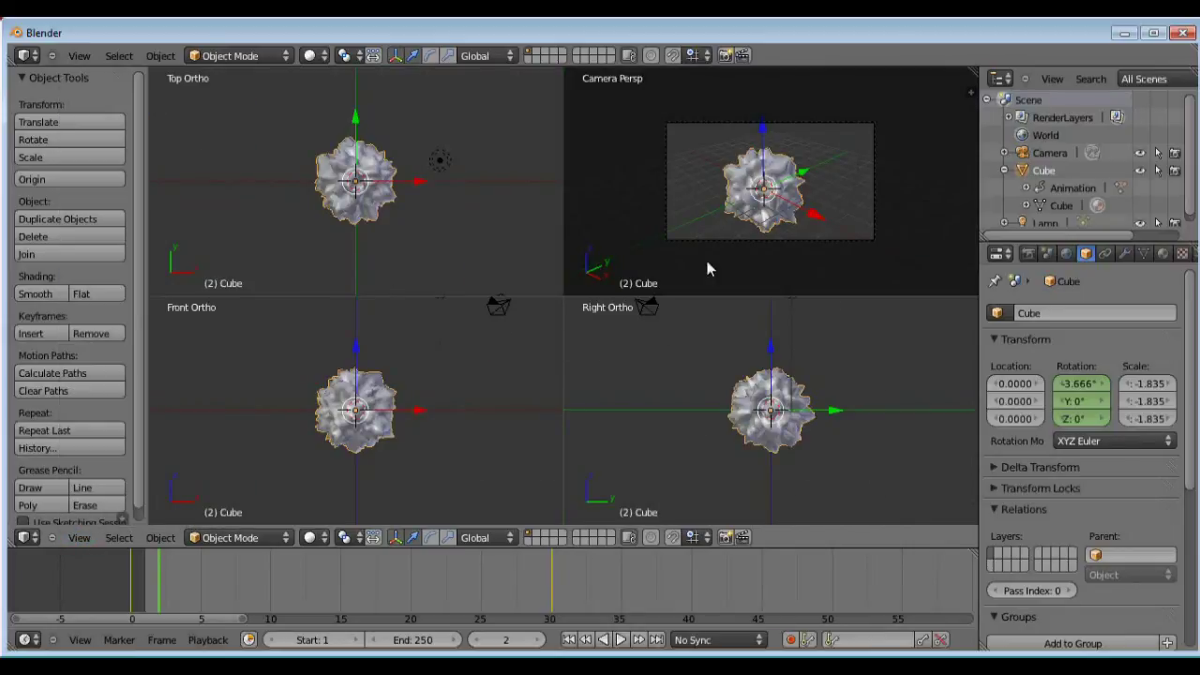
pyautogui.scroll(4, 708, 269)
pyautogui.press('Right')
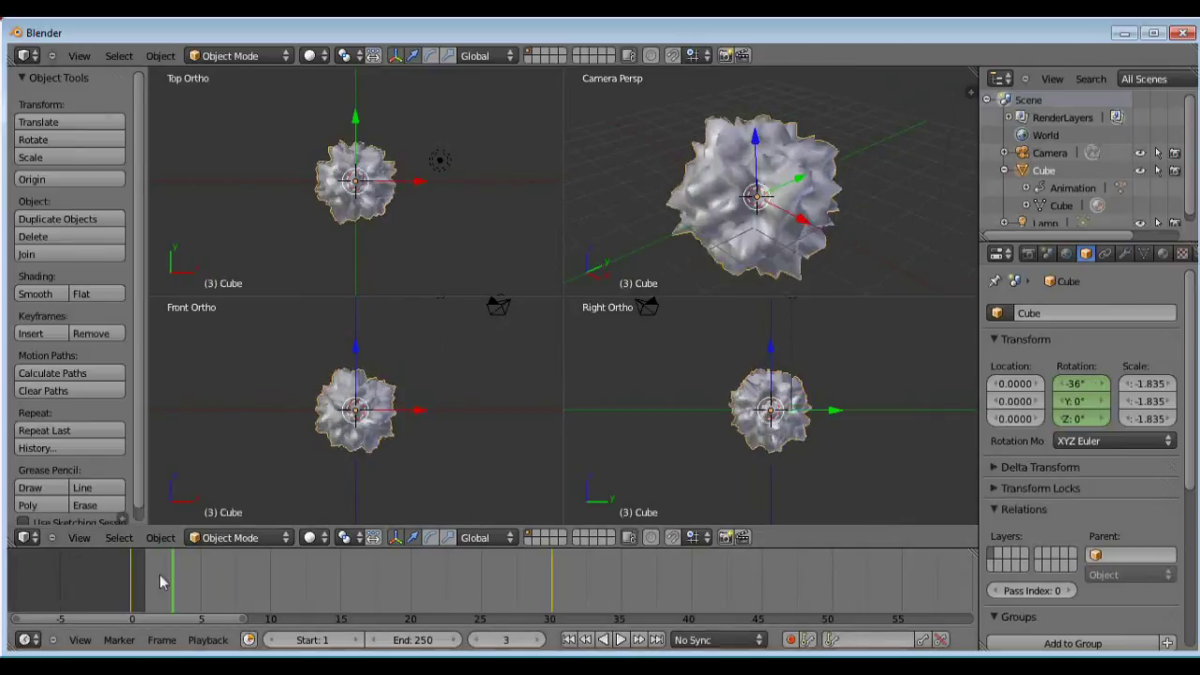
pyautogui.moveTo(160, 582); pyautogui.dragTo(547, 607)
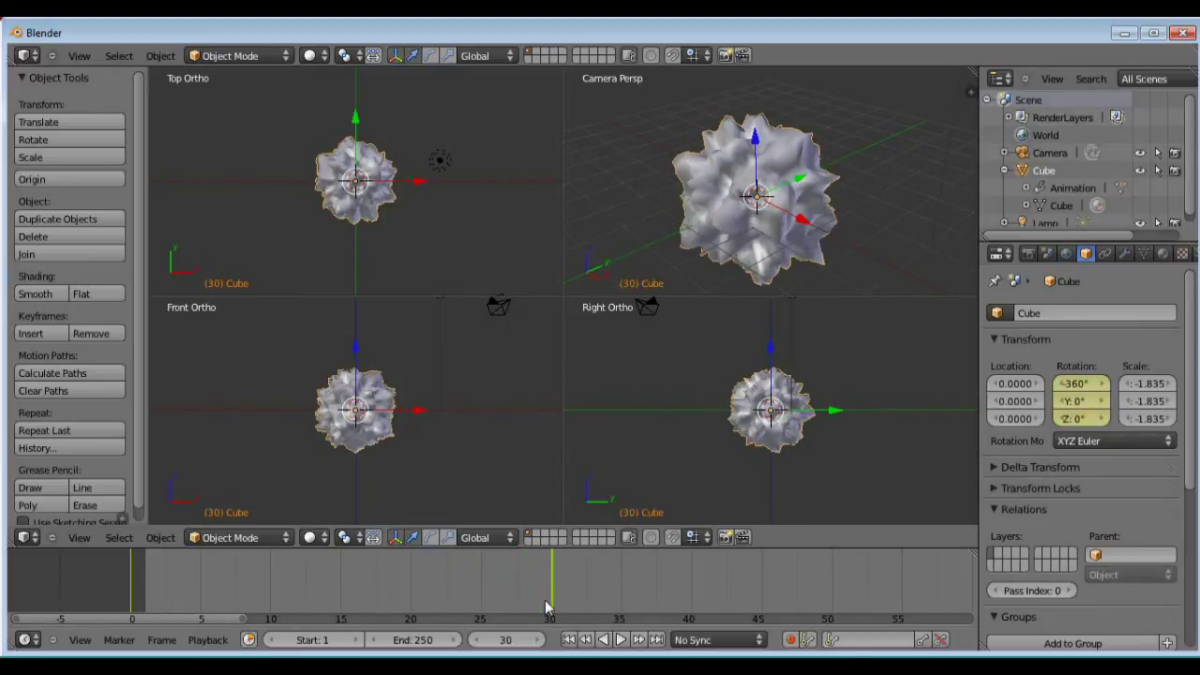